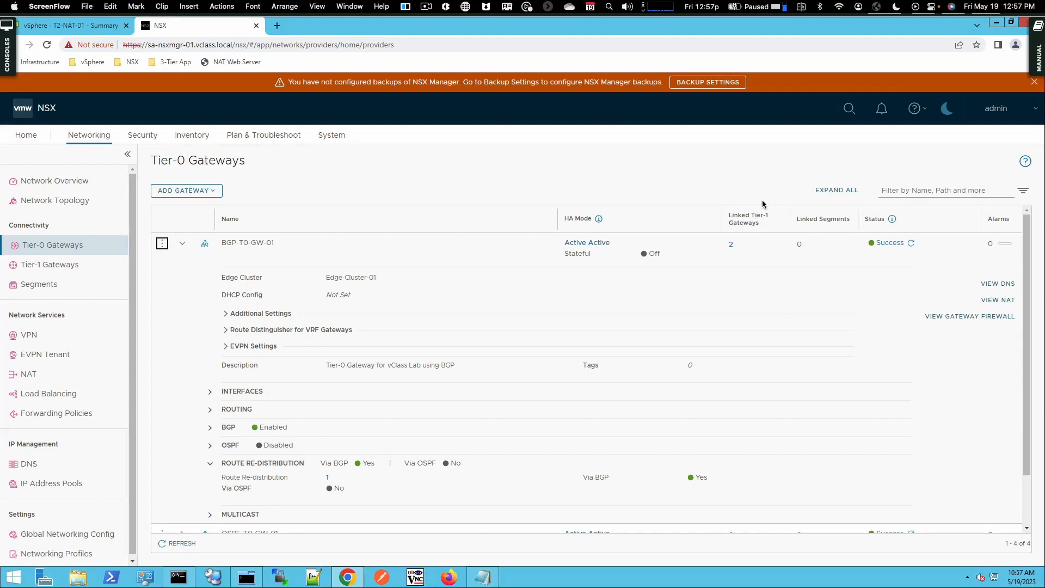
- Open the lab manual, enlarge the L2 VPN lab topology diagram, then close it
click(1033, 64)
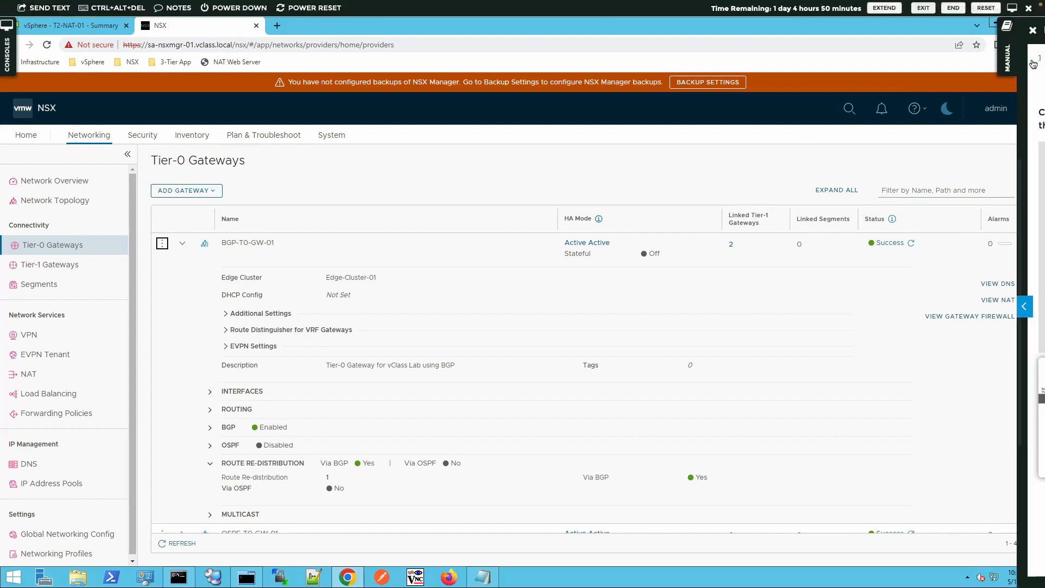
click(937, 417)
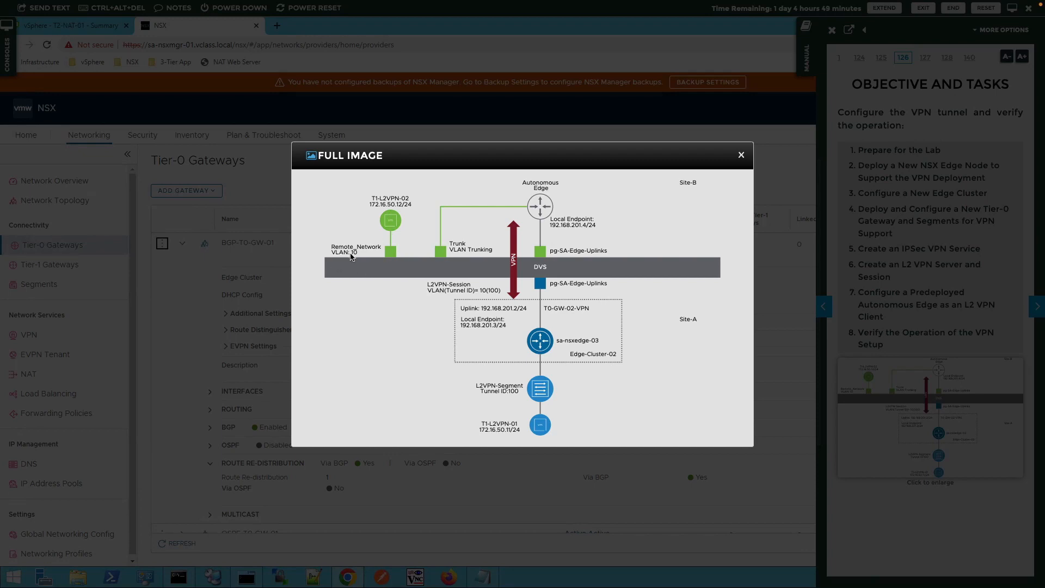
click(741, 156)
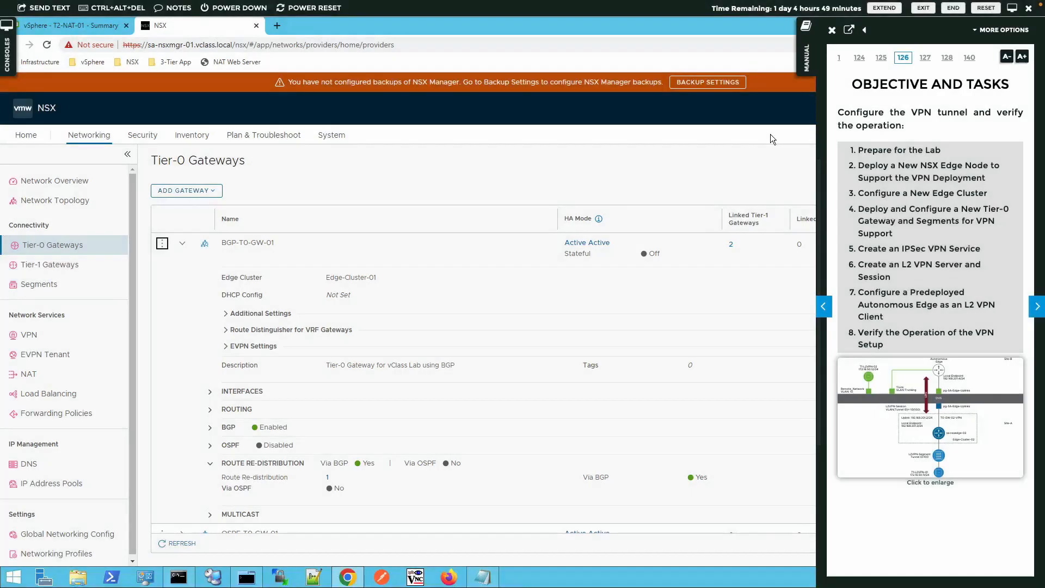
double_click(889, 151)
- Clear the stray text selection in the tasks and slide the lab manual panel closed
click(882, 173)
click(806, 71)
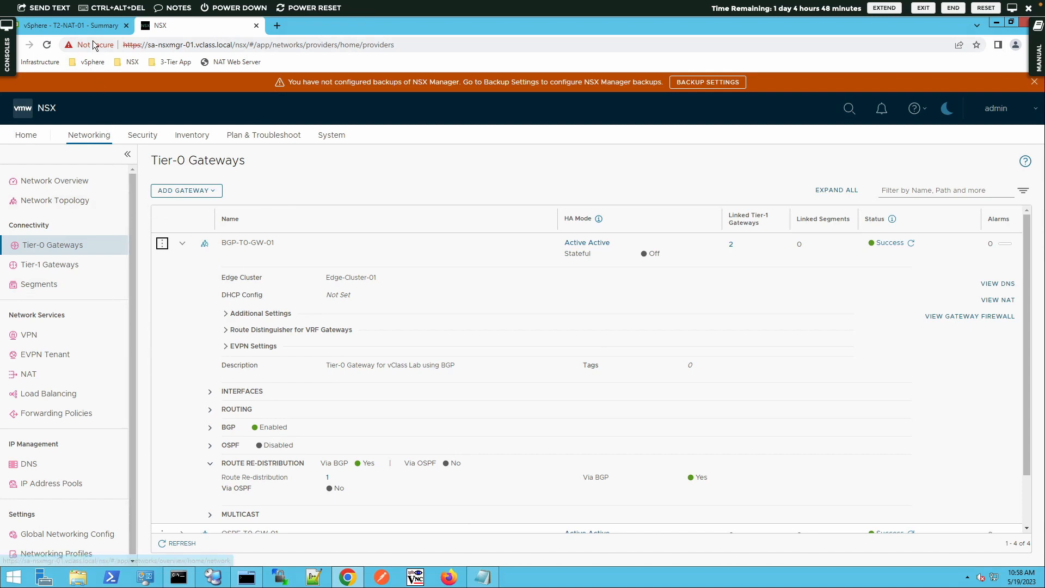
click(93, 23)
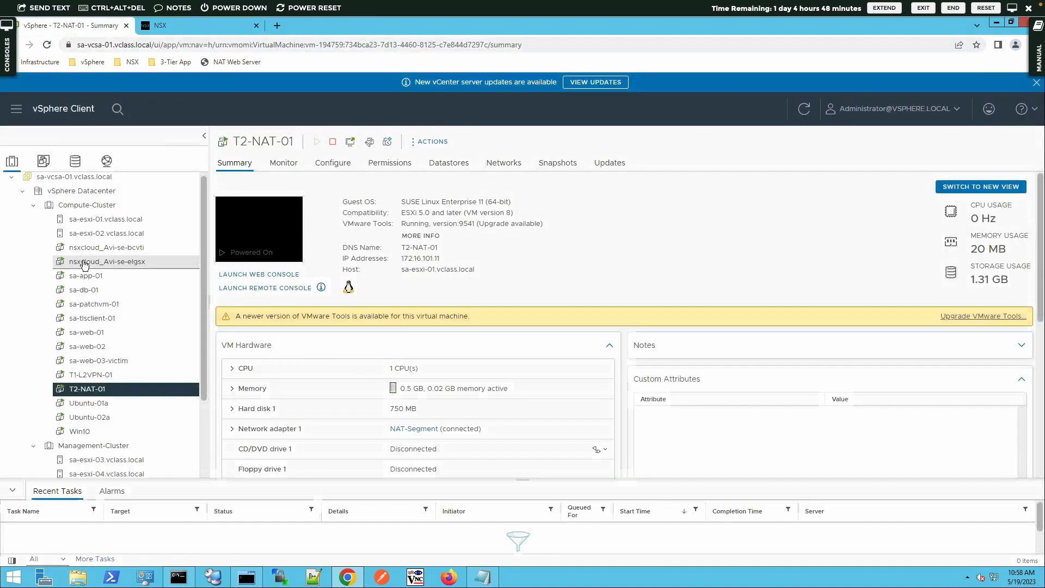
scroll(84, 265, up, 1)
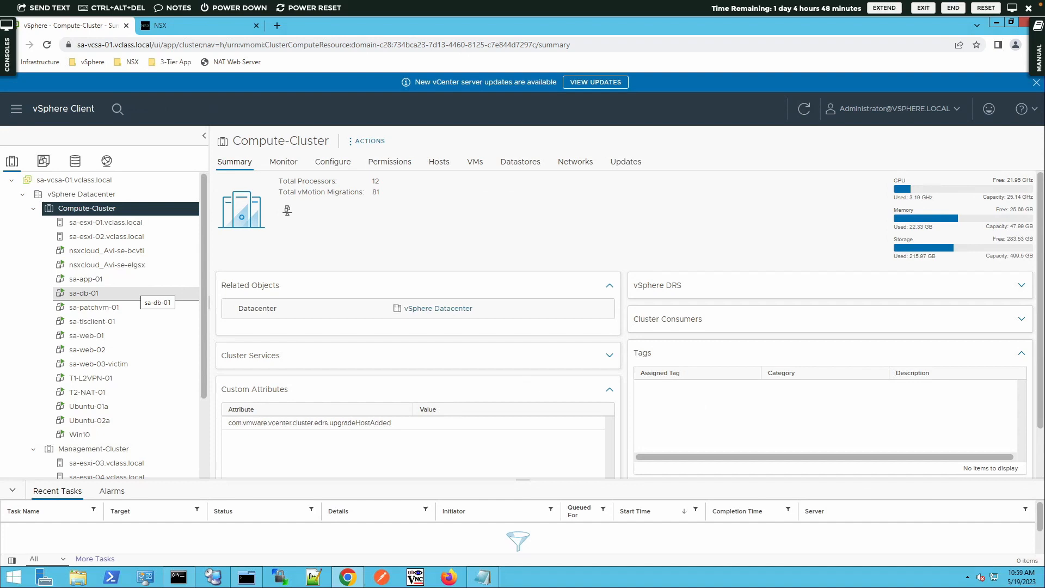
click(172, 25)
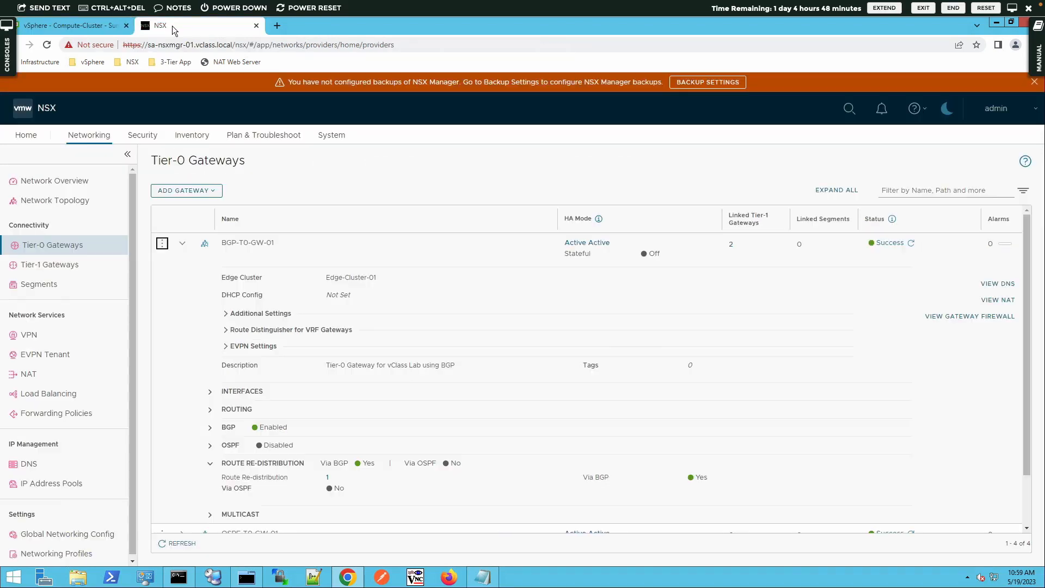
- Navigate to System > Fabric > Nodes > Edge Transport Nodes
click(327, 137)
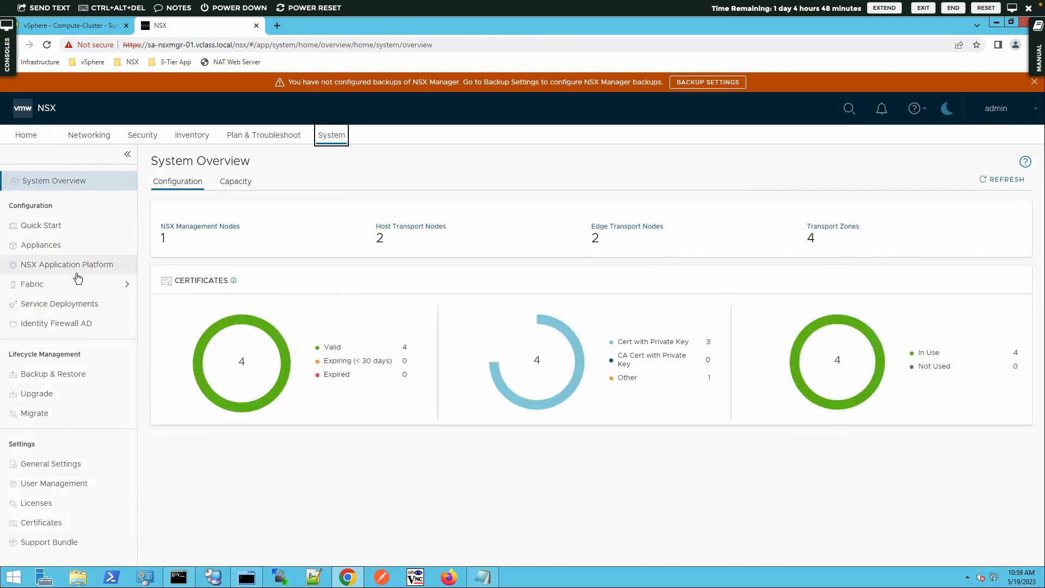
click(48, 285)
click(35, 304)
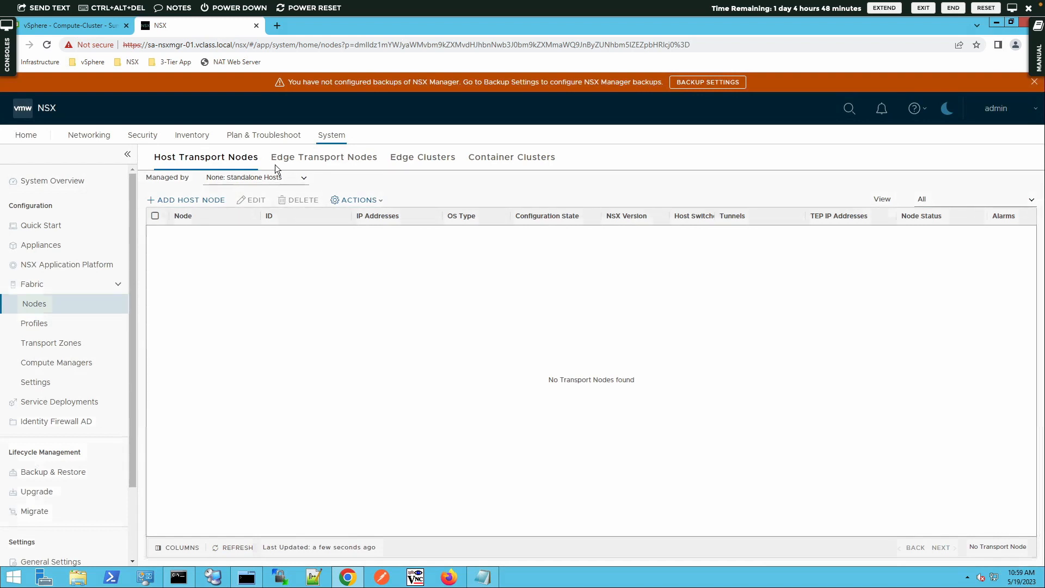
click(297, 161)
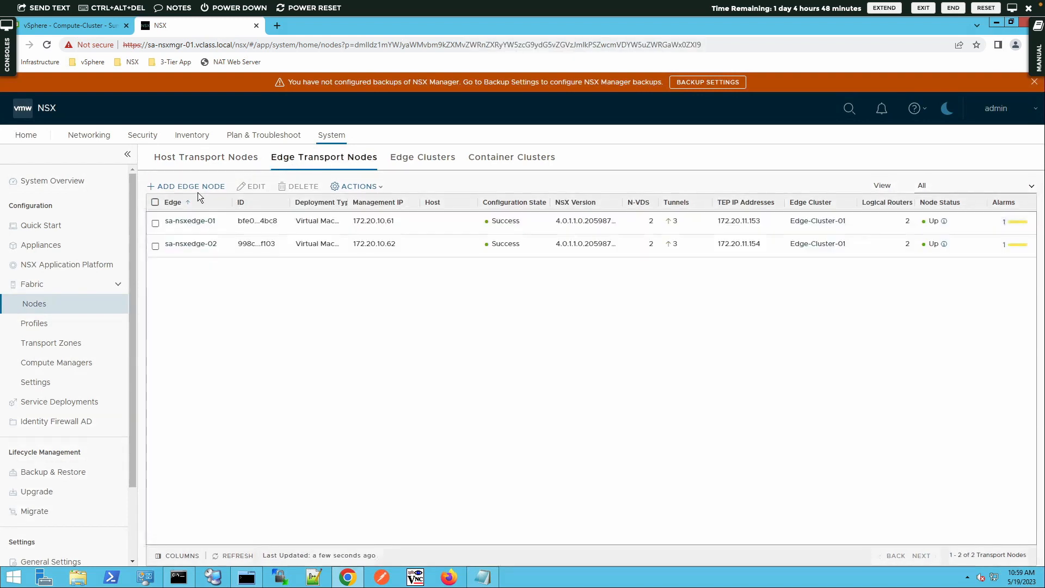
- Add edge node sa-nsxedge-03 (sa-nsxedge-03.vclass.local, 'Edge node to host VPN gateway', Medium)
click(199, 192)
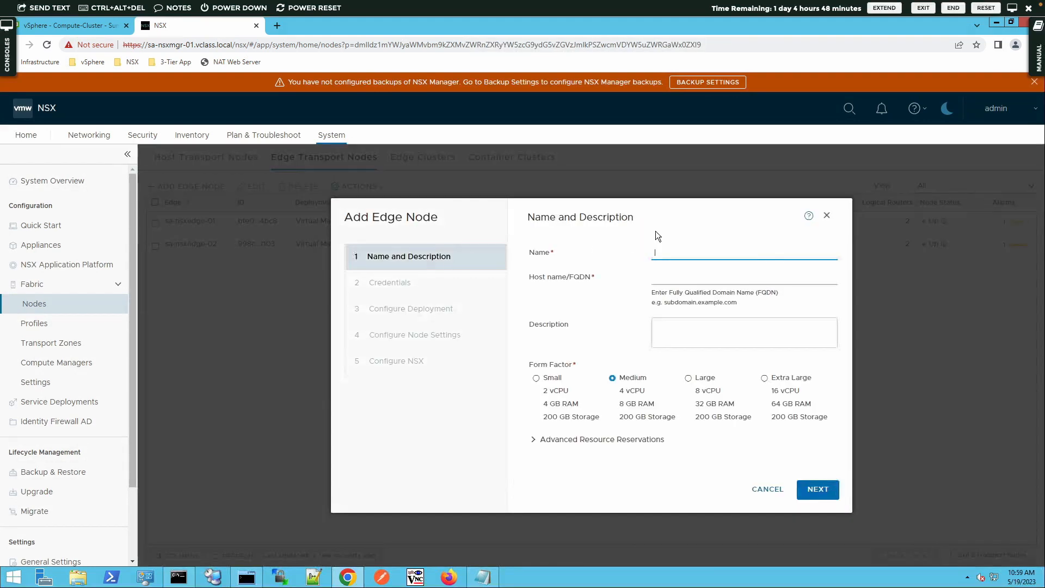
text(sa-nsxedge-03)
key(Tab)
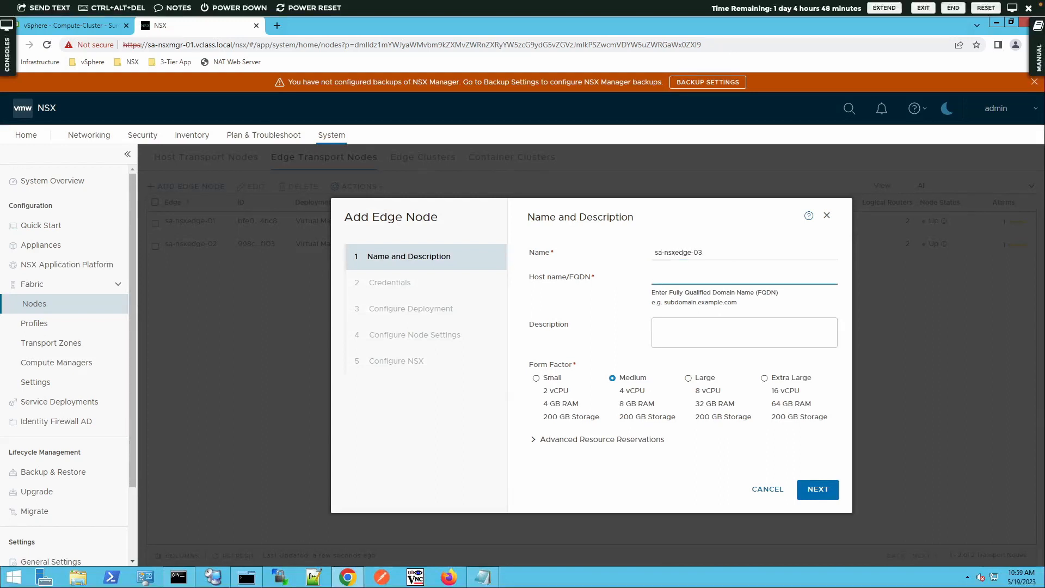
text(sa-nsxedge-03.vclass.local)
click(655, 325)
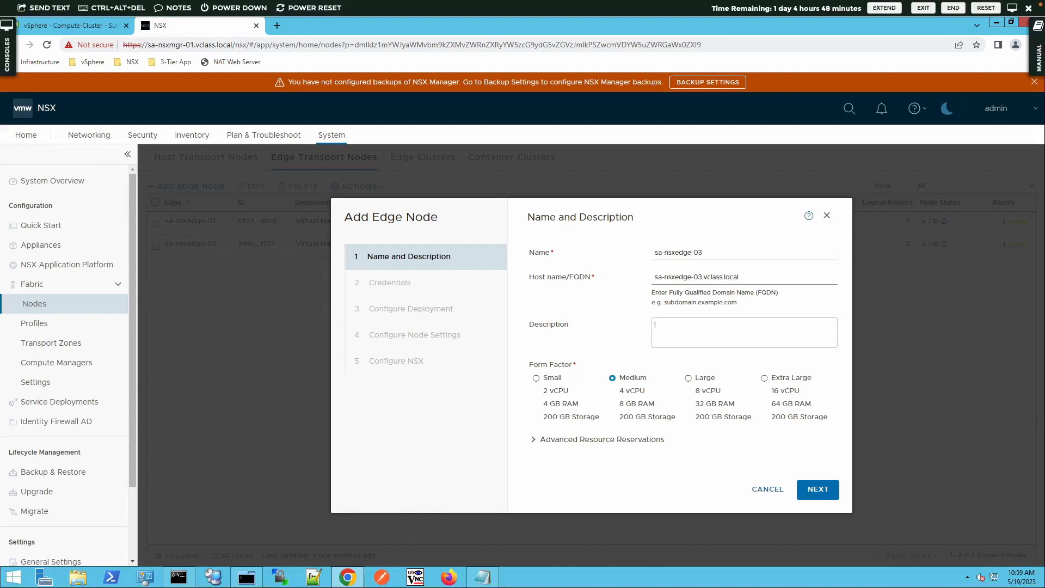
text(Edge node to host VPN gateway)
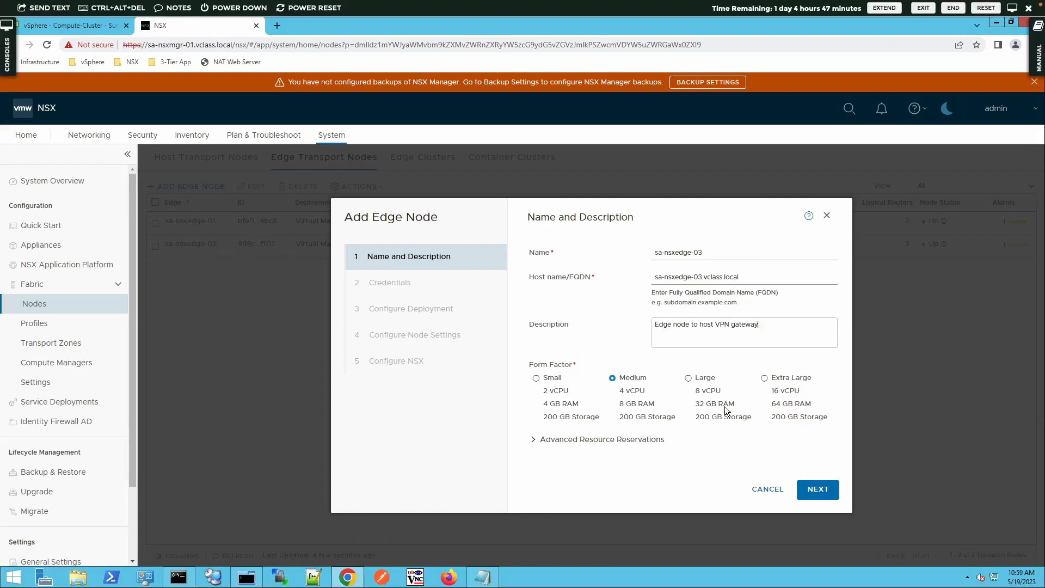
click(812, 486)
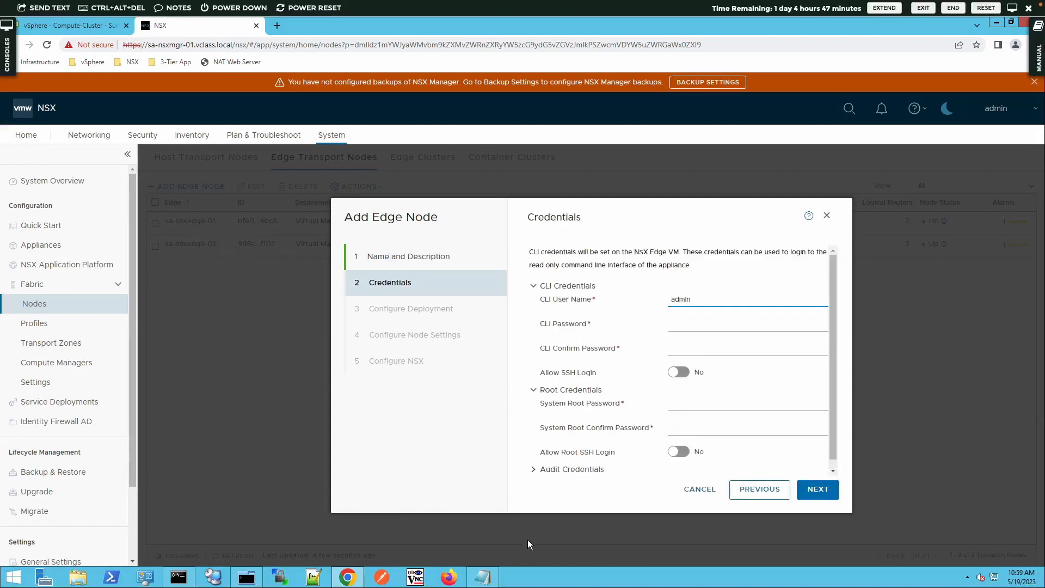
click(482, 577)
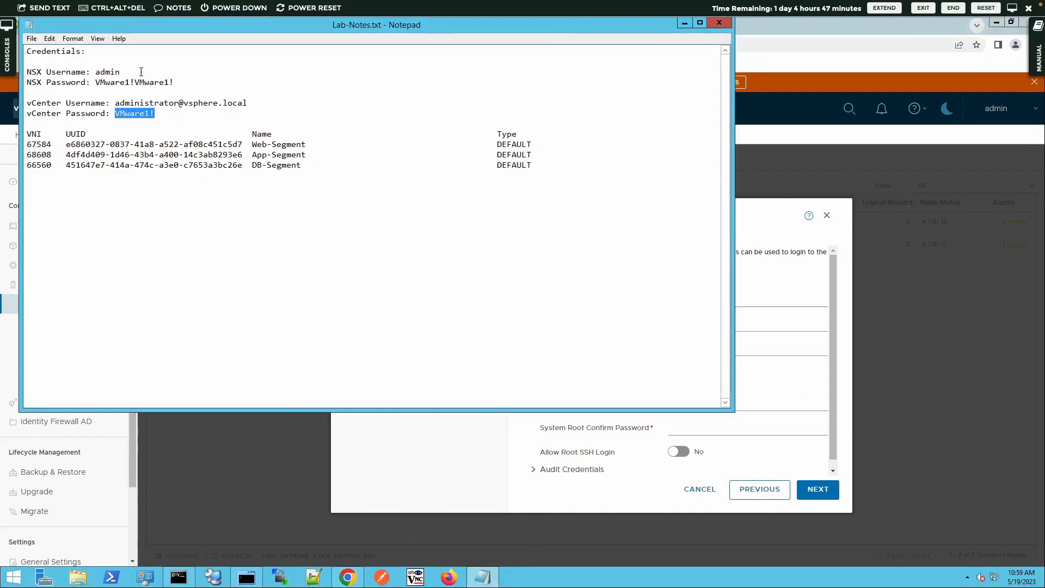
- Copy the NSX password from Lab-Notes.txt and return to the edge node wizard
drag(96, 82, 175, 82)
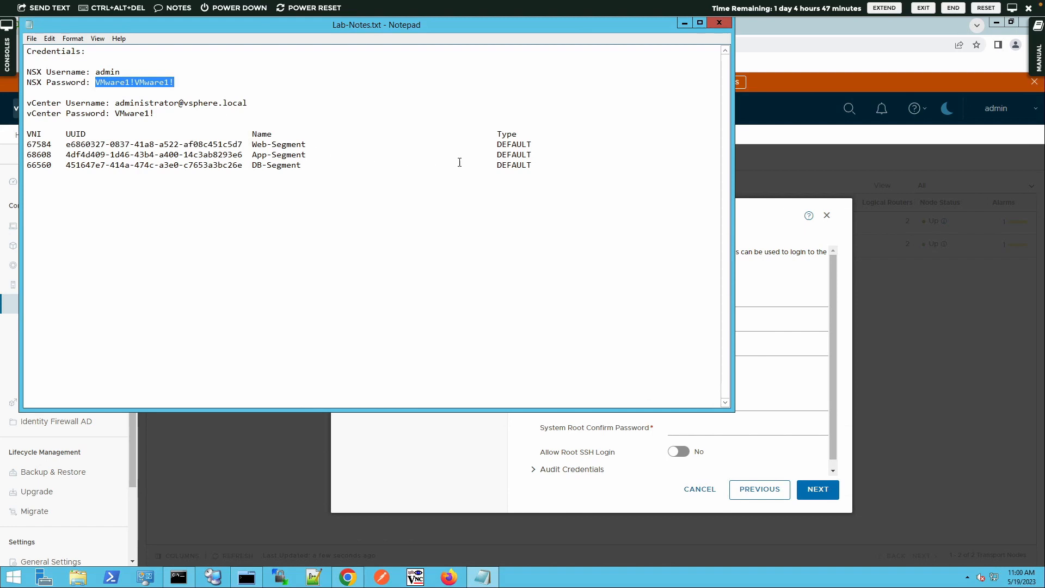
click(763, 302)
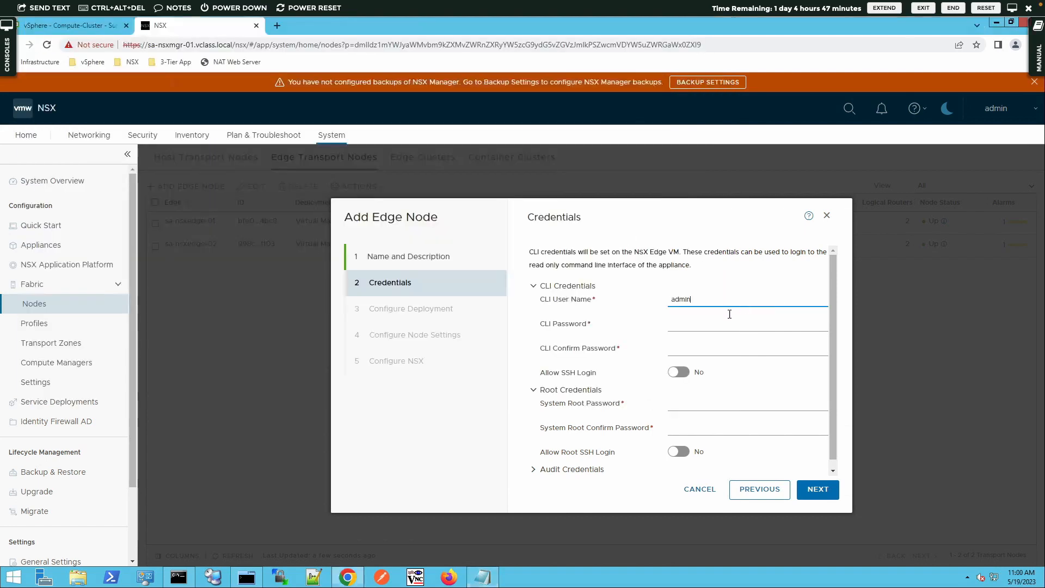
- Paste the copied password as the CLI password and its confirmation, and enable SSH login
click(709, 328)
key(ctrl+v)
click(700, 347)
key(ctrl+v)
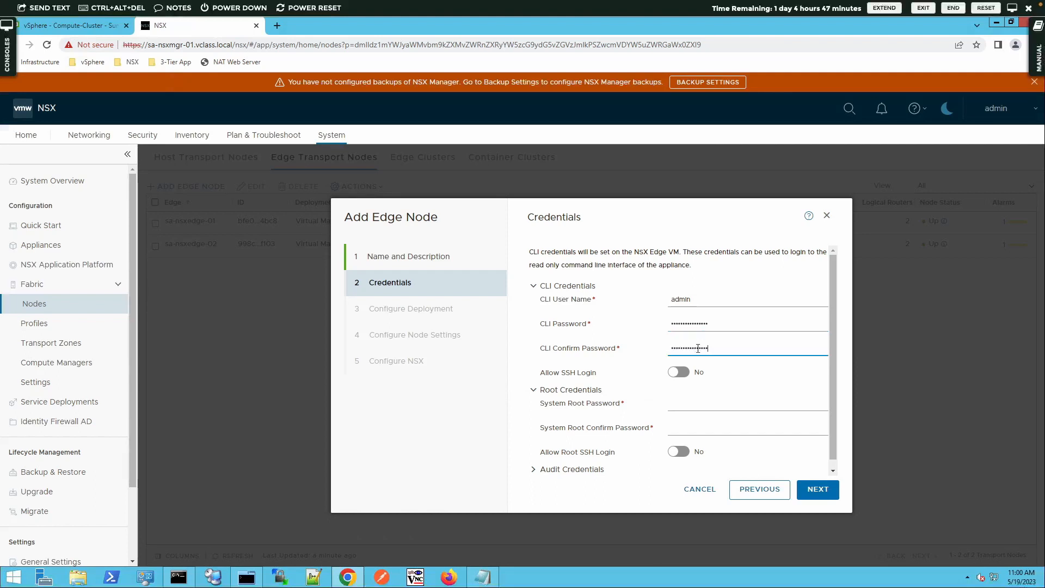
click(679, 375)
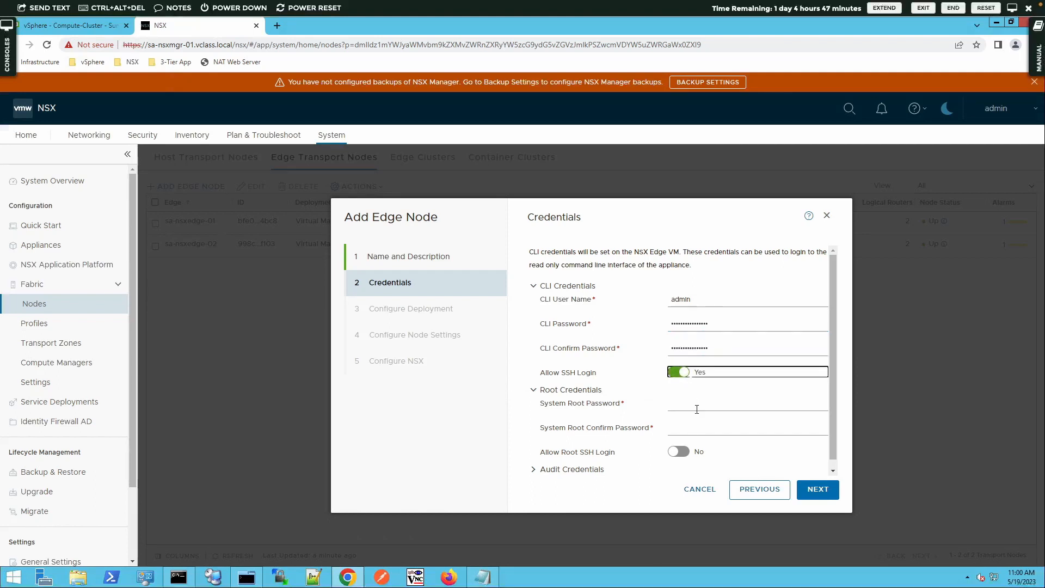
- Set the same password as system root password, allow root SSH login, and continue
click(696, 407)
key(ctrl+v)
click(699, 431)
key(ctrl+v)
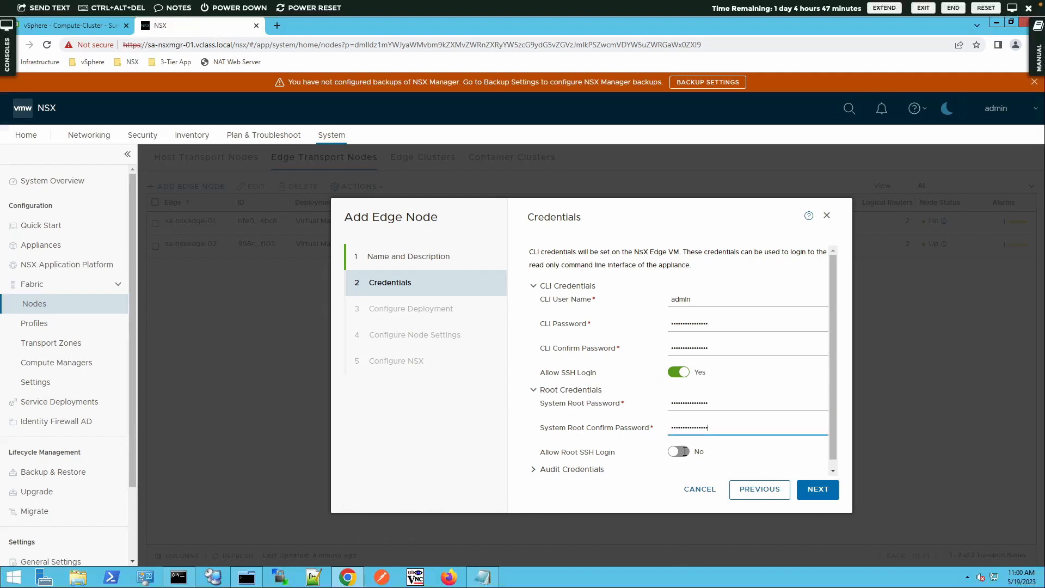
click(681, 453)
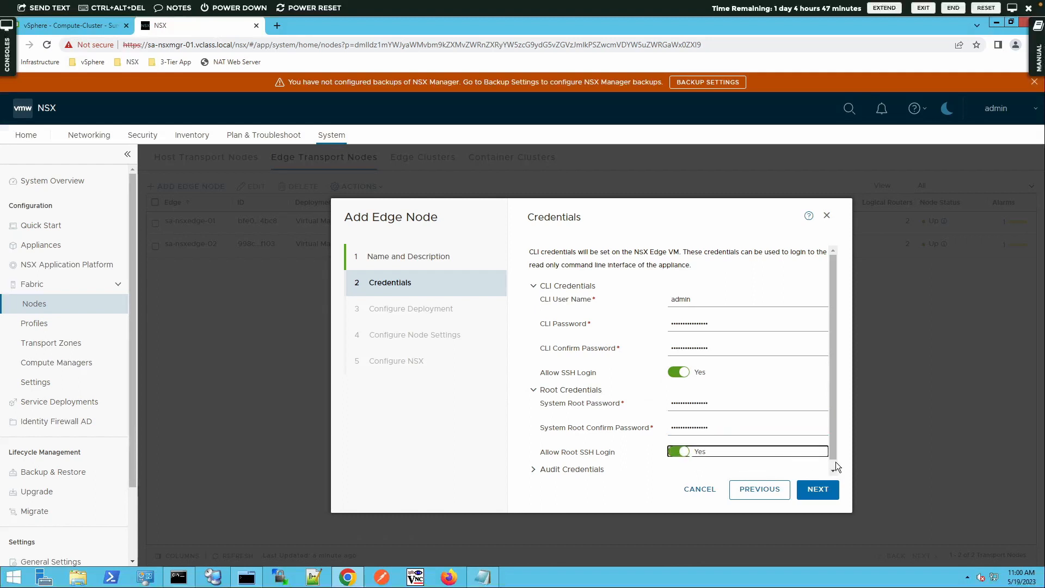
scroll(836, 462, down, 1)
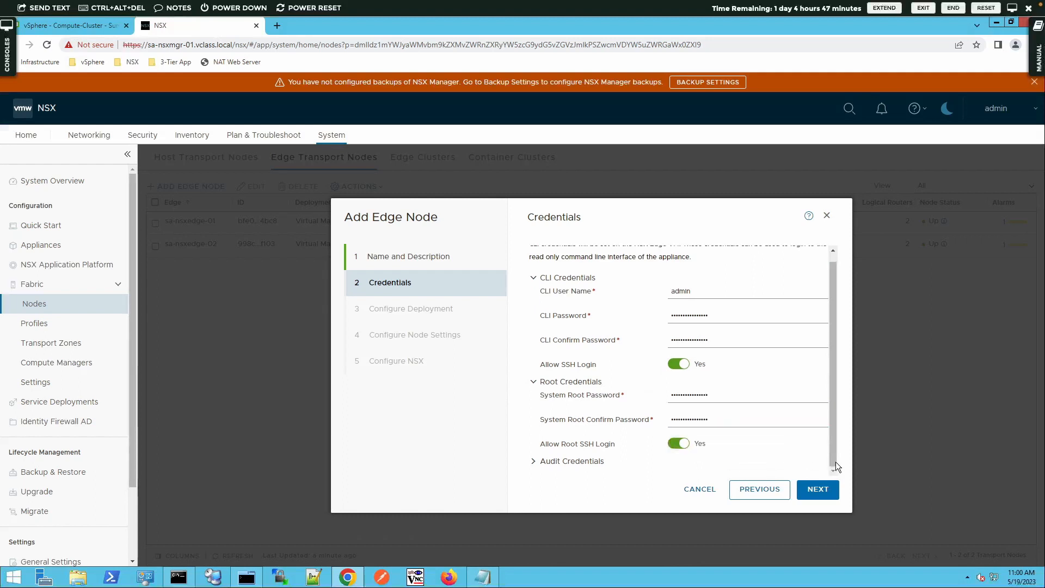
click(832, 493)
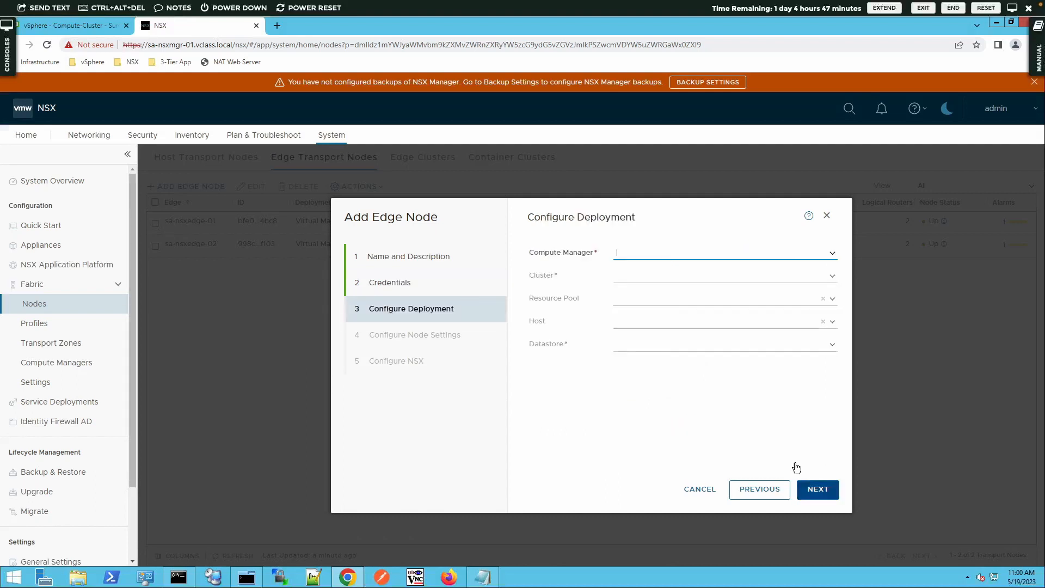
- Deploy via sa-vcsa-01.vclass.local to Management-Cluster on datastore SA-Shared-01-NSX
click(832, 253)
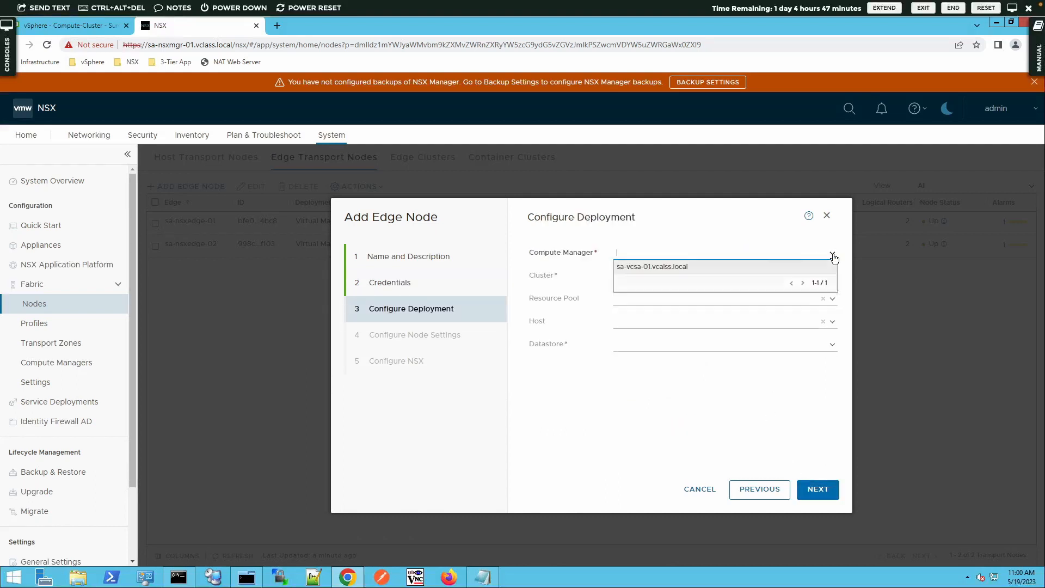
click(639, 268)
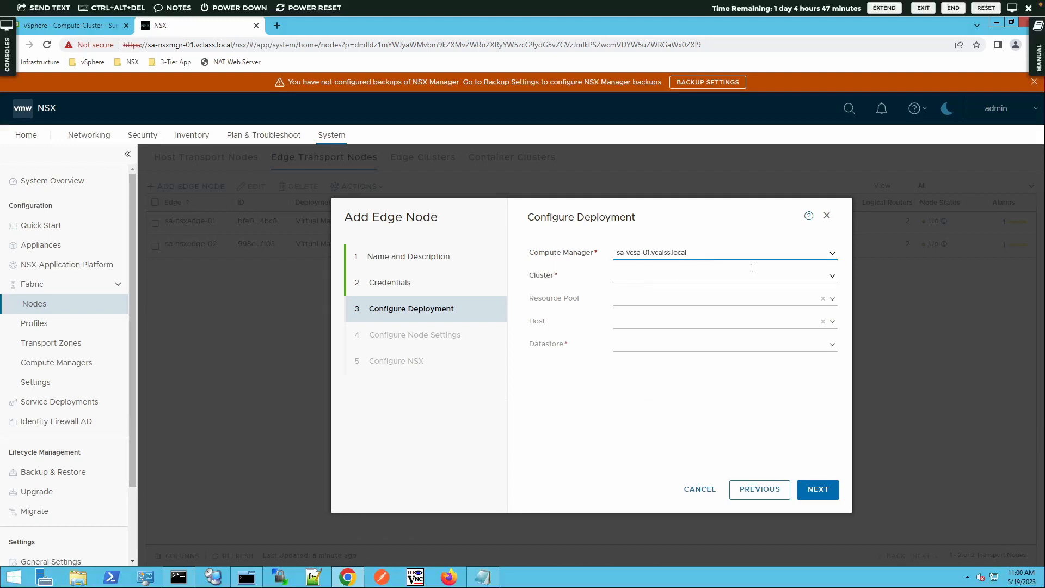
click(831, 276)
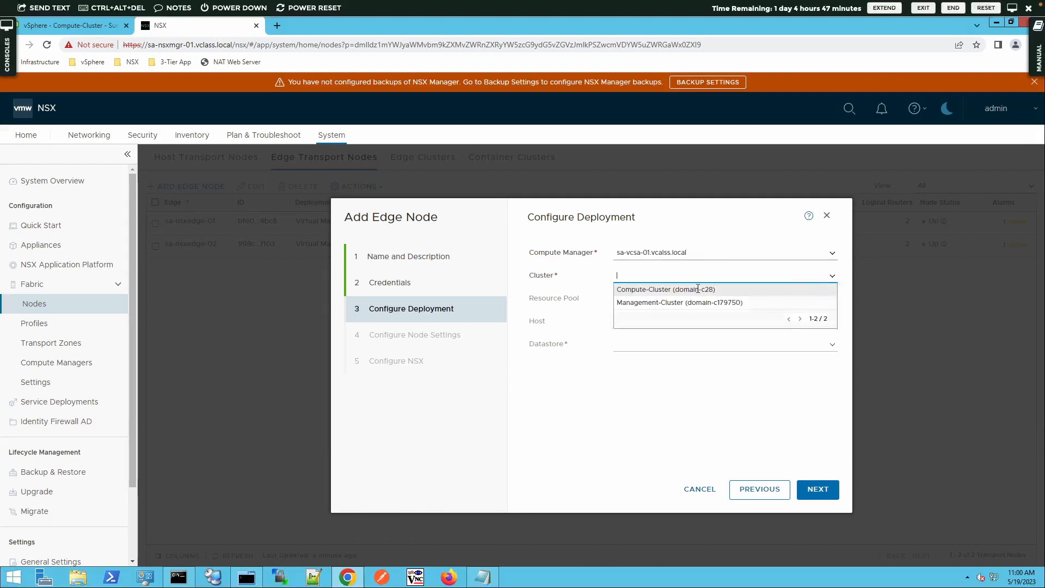
click(643, 303)
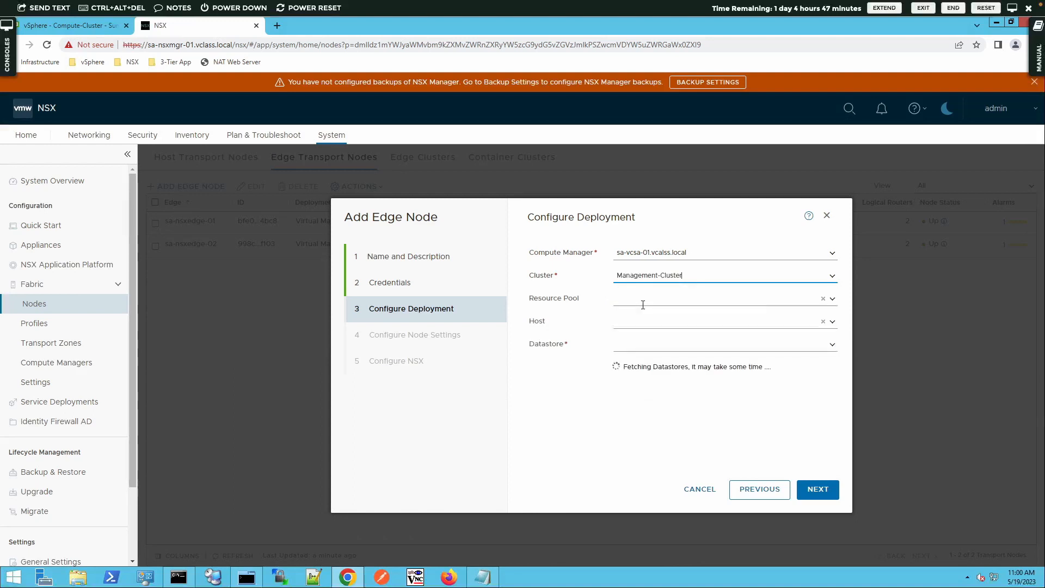
click(830, 342)
click(686, 359)
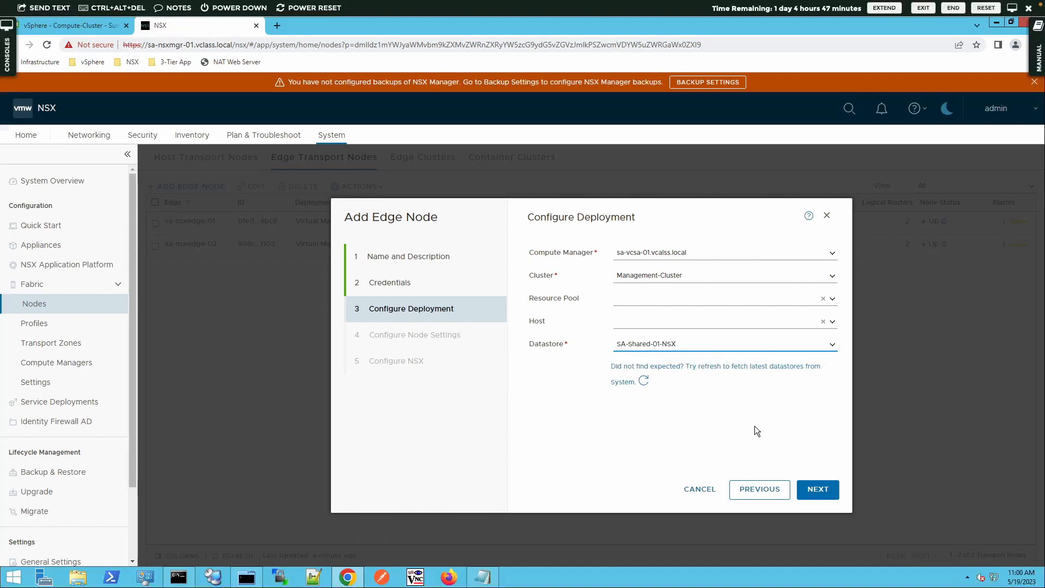
click(825, 491)
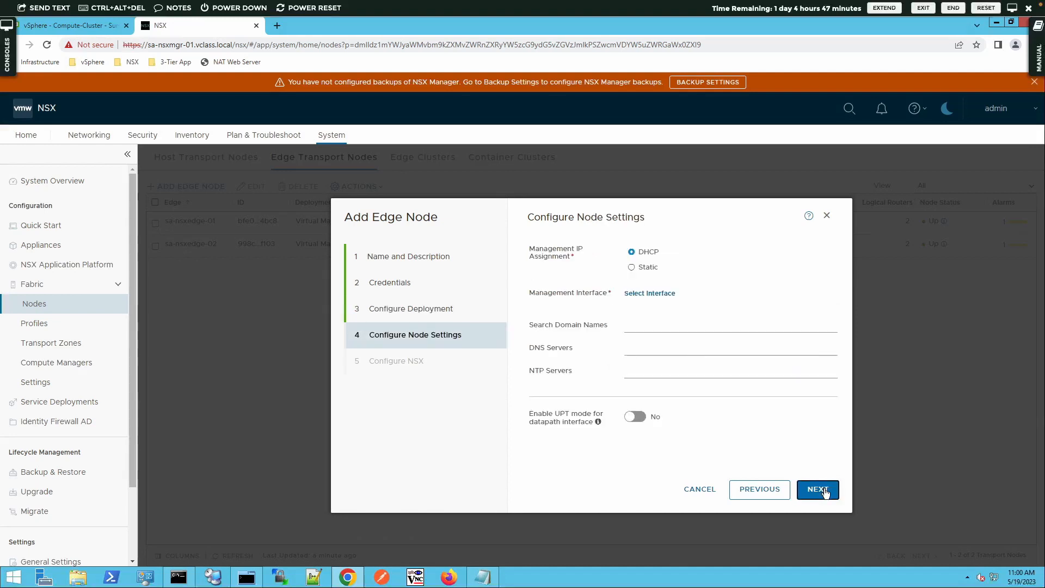
- Use static management IP 172.20.10.63/24, gateway 172.20.10.10, and interface pg-SA-Management
click(632, 266)
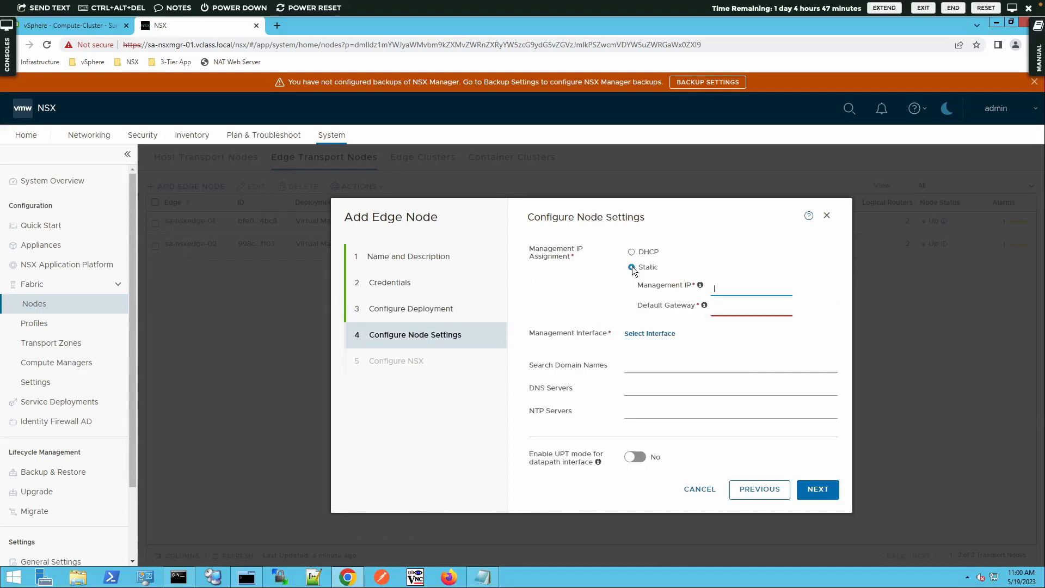
click(731, 291)
text(172)
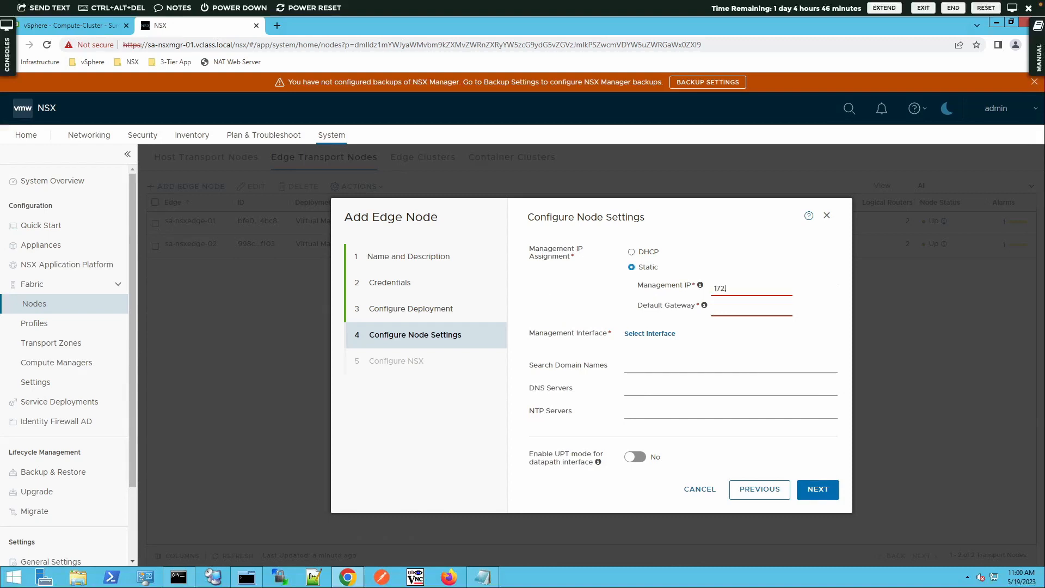
text(.20.10.63/24)
key(Tab)
text(172)
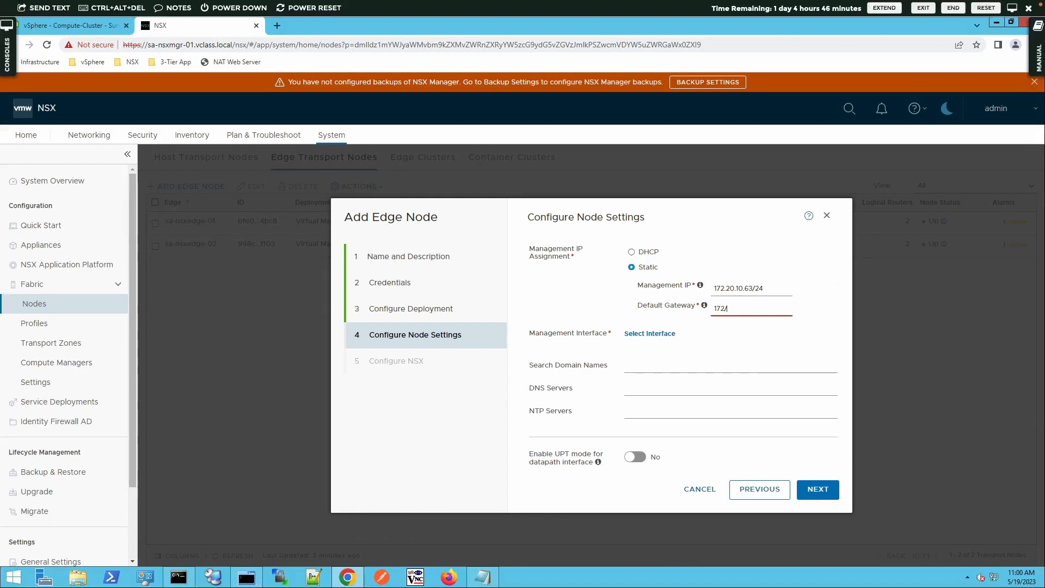
text(.20.10.10)
click(657, 334)
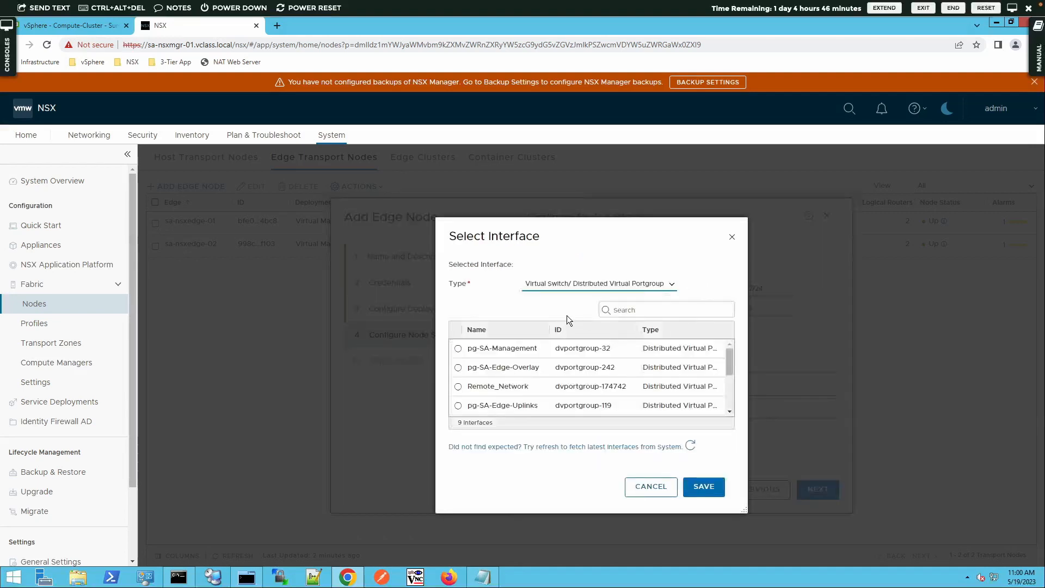
click(466, 351)
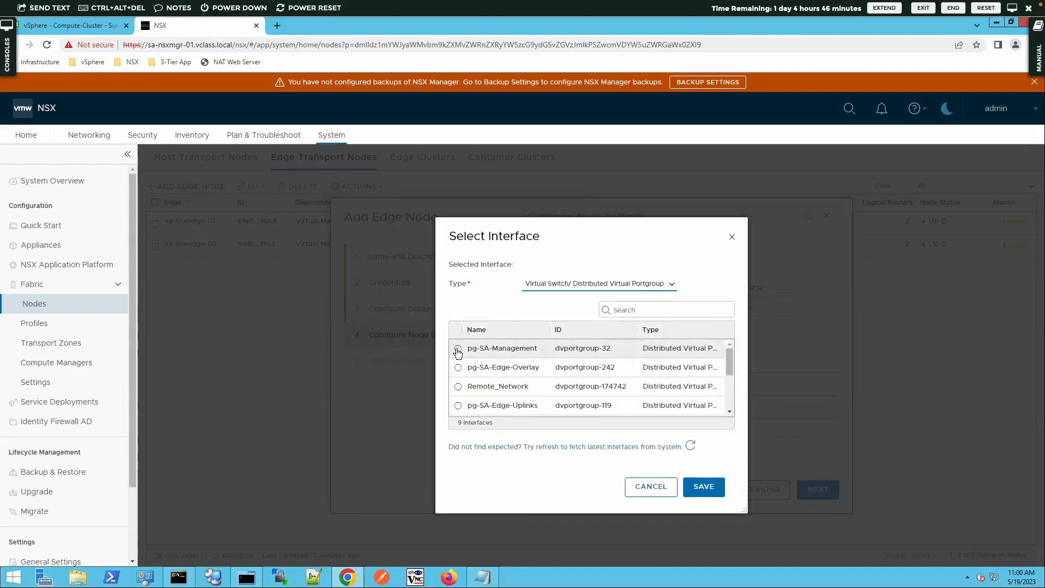
click(704, 489)
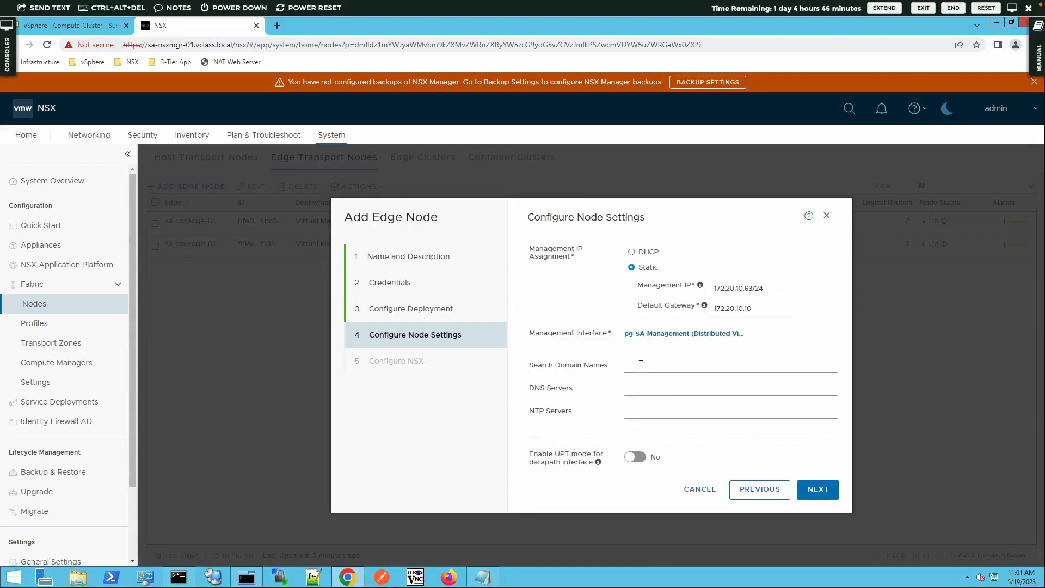
- Add search domain vclass.local, DNS server 172.20.10.10 and NTP server 172.20.10.100
click(641, 365)
text(vclass.locla)
key(Tab)
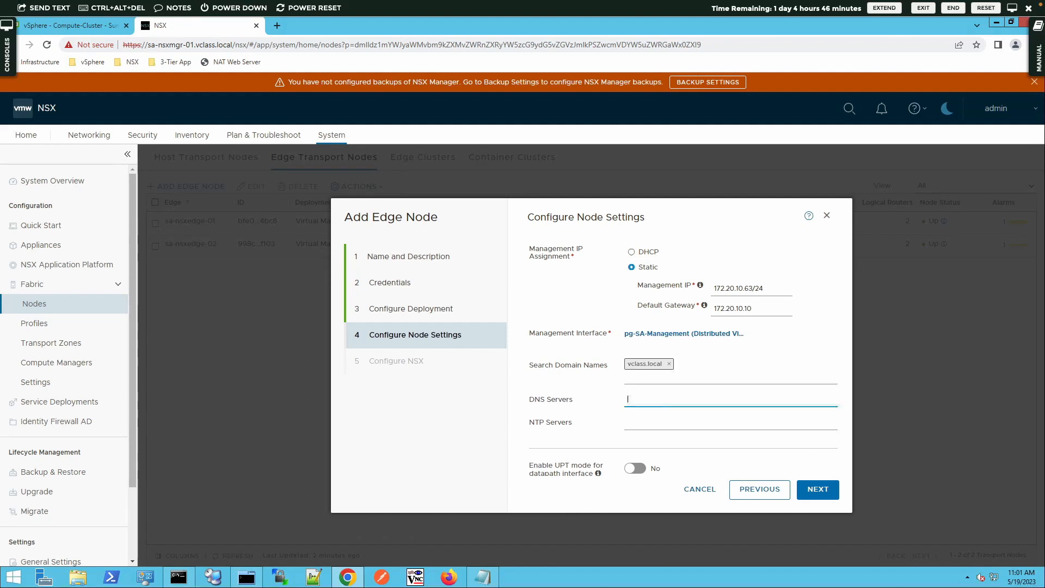
text(172.20.10.10)
key(Tab)
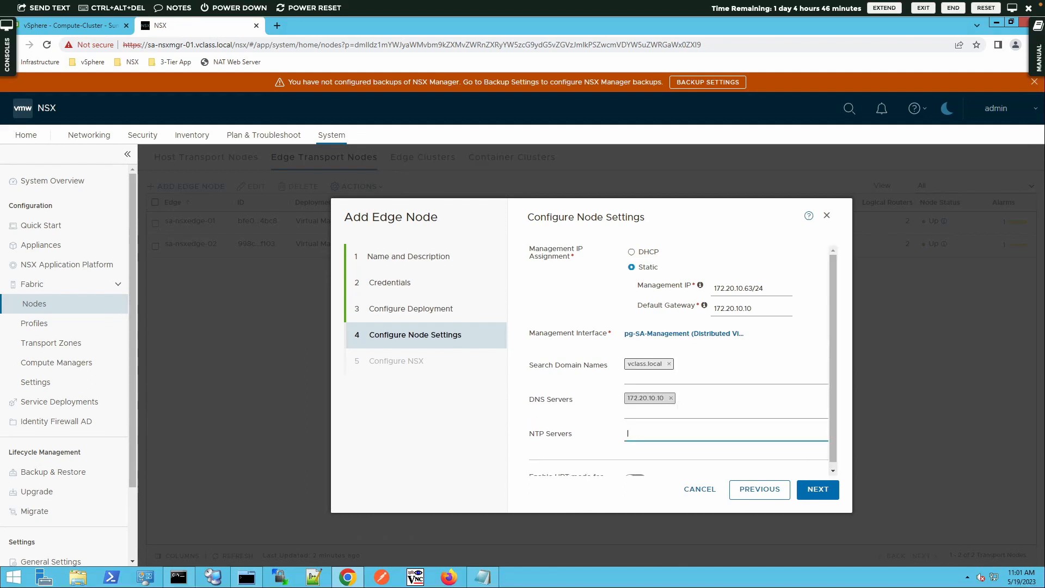
text(172.20.10.100)
key(Tab)
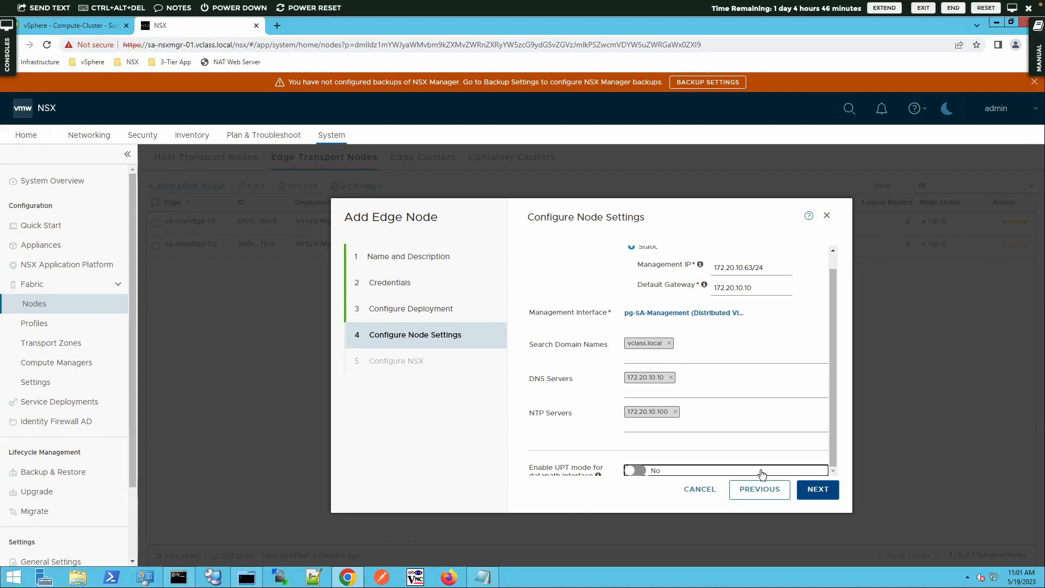
click(821, 494)
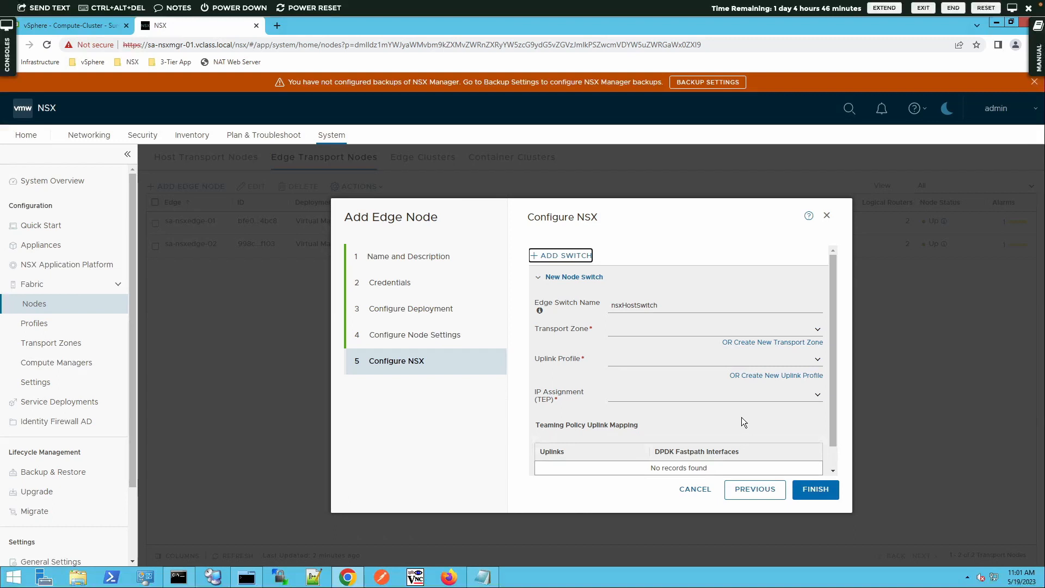
- Name the switch PROD-Overlay-NVDS with PROD-Overlay-TZ, single-NIC uplink profile and TEP-IP-Pool
double_click(645, 306)
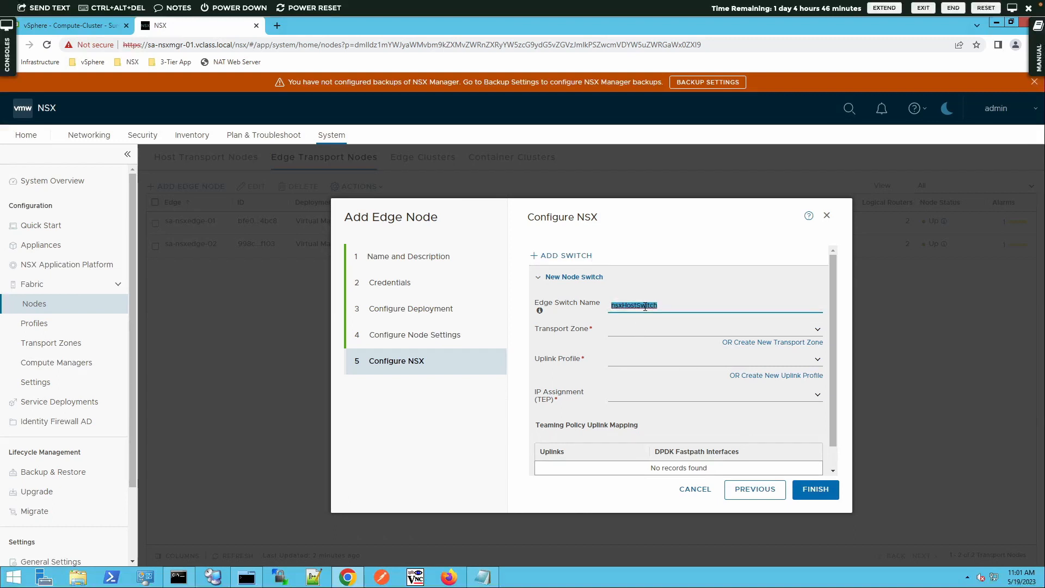
text(PROD-Overlay-NVDS)
click(817, 330)
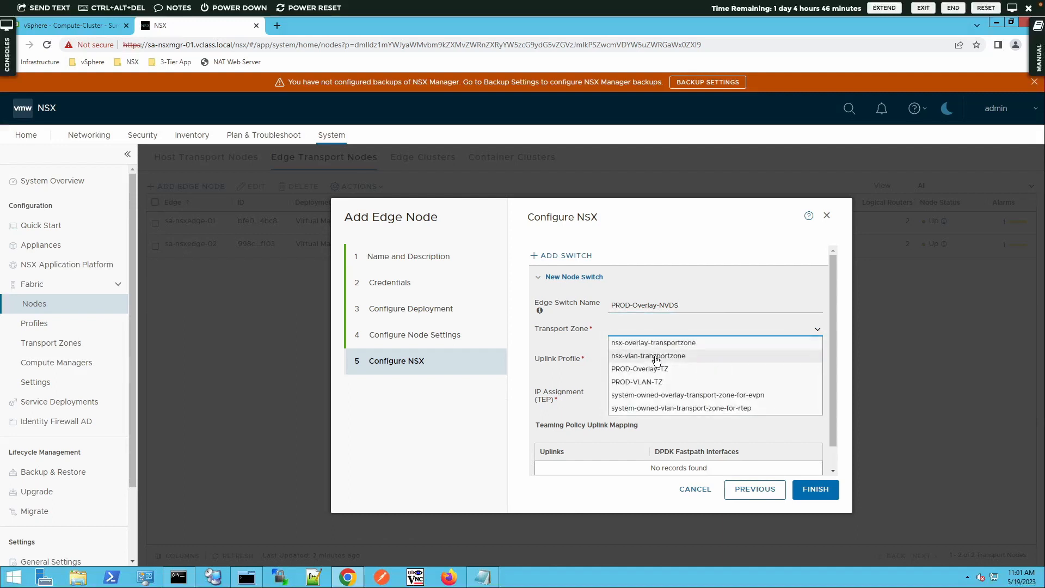
click(645, 370)
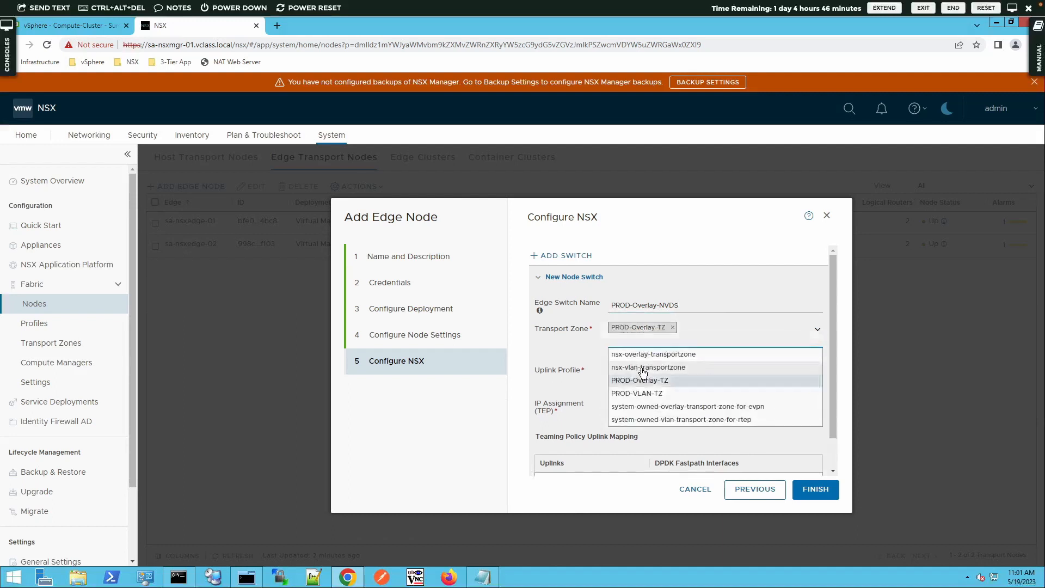
click(817, 330)
click(817, 374)
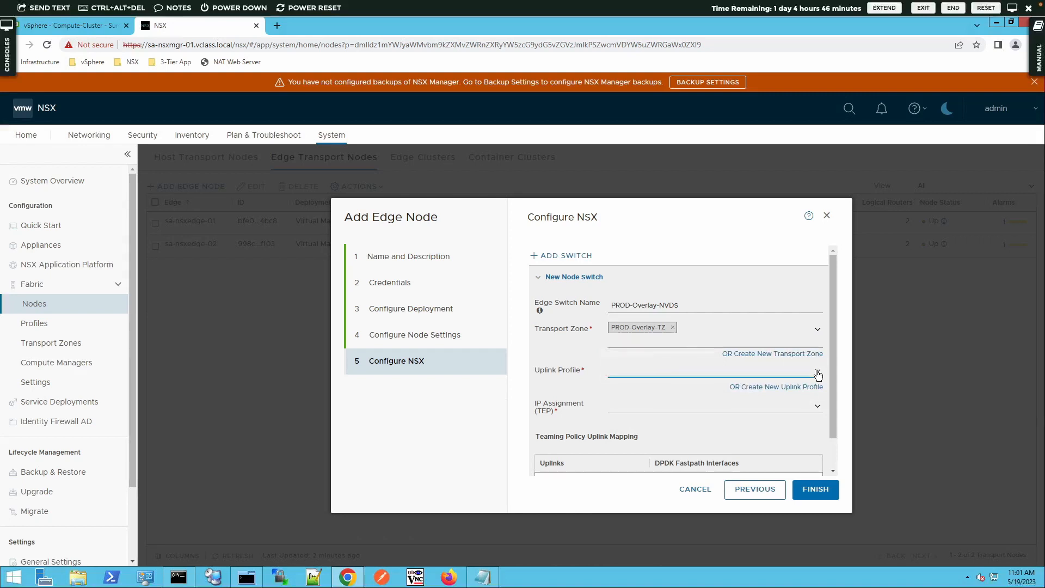
click(689, 412)
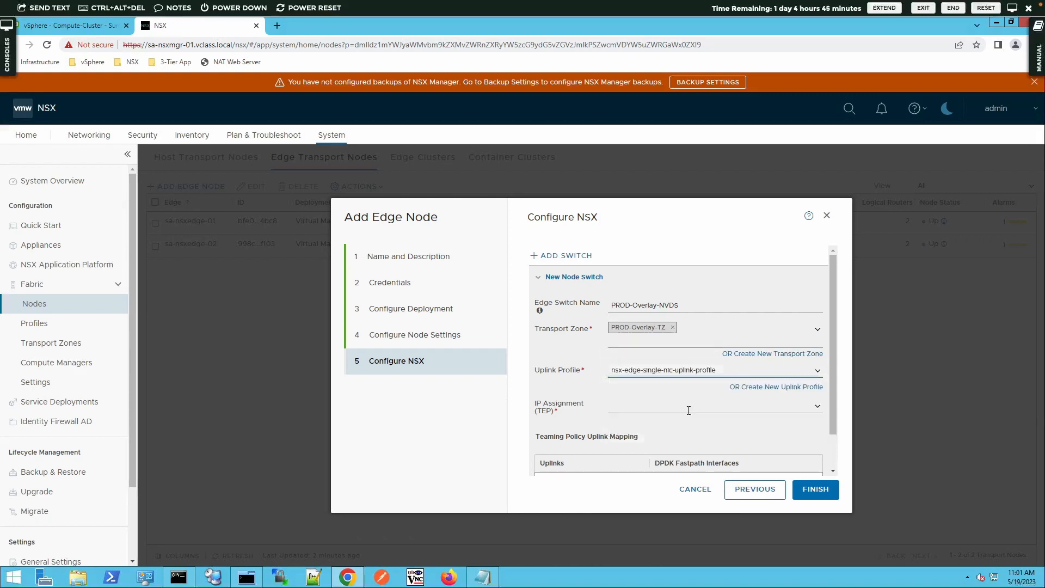
click(817, 406)
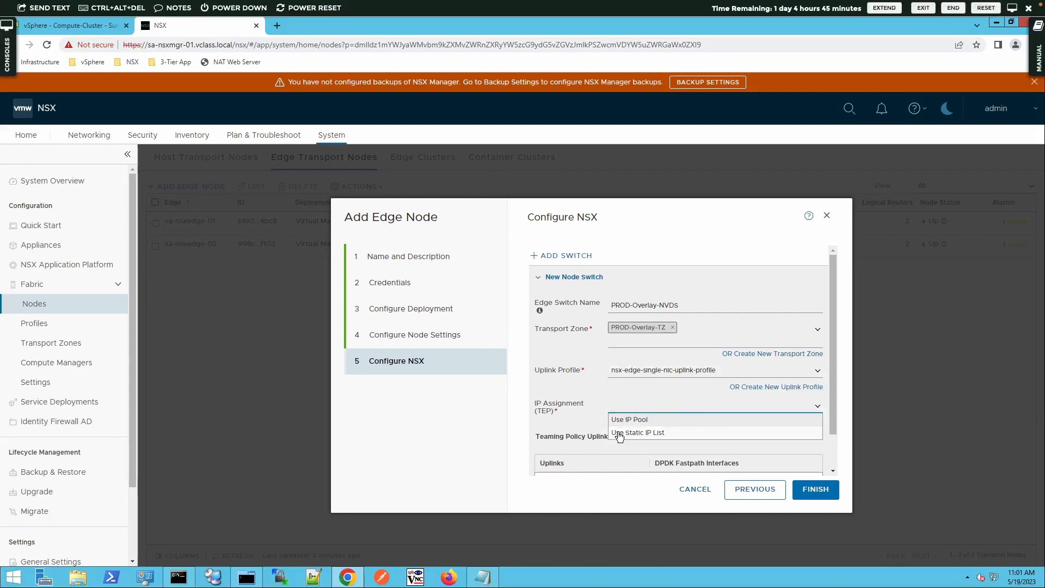
click(618, 419)
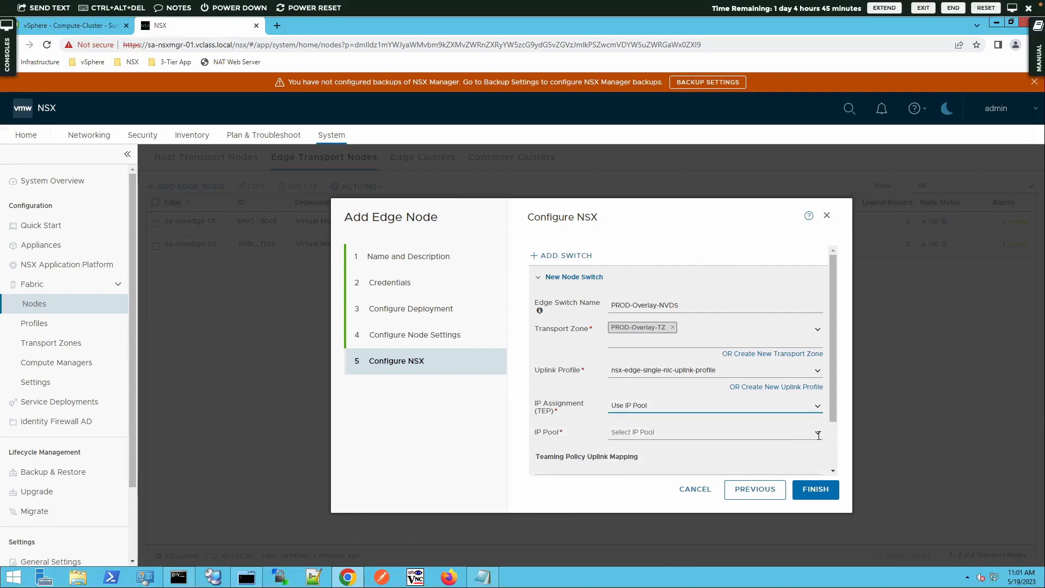
click(817, 432)
click(639, 446)
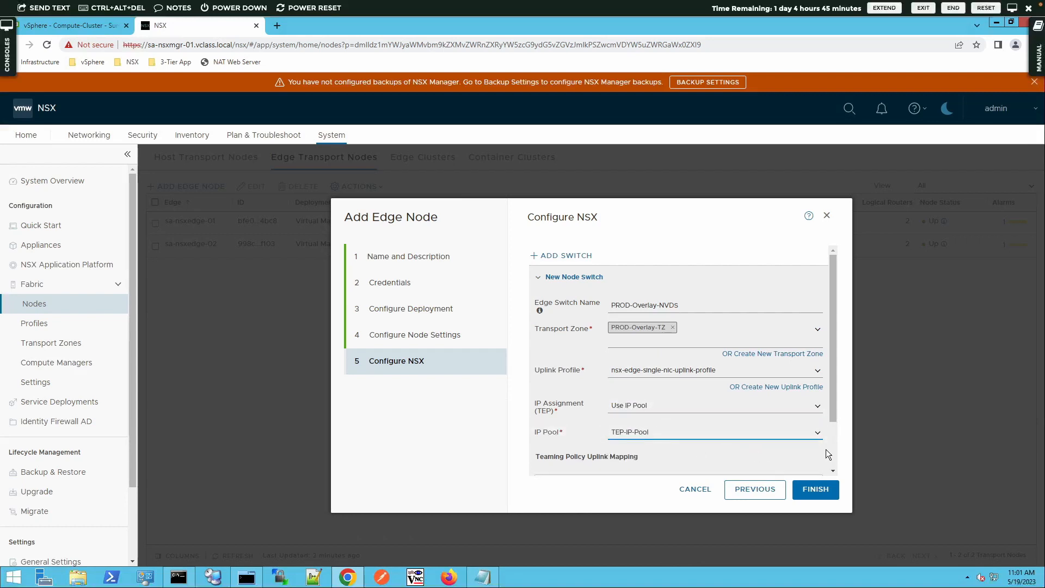
- Map uplink-1 to pg-SA-Edge-Overlay and add a second node switch
scroll(833, 446, down, 2)
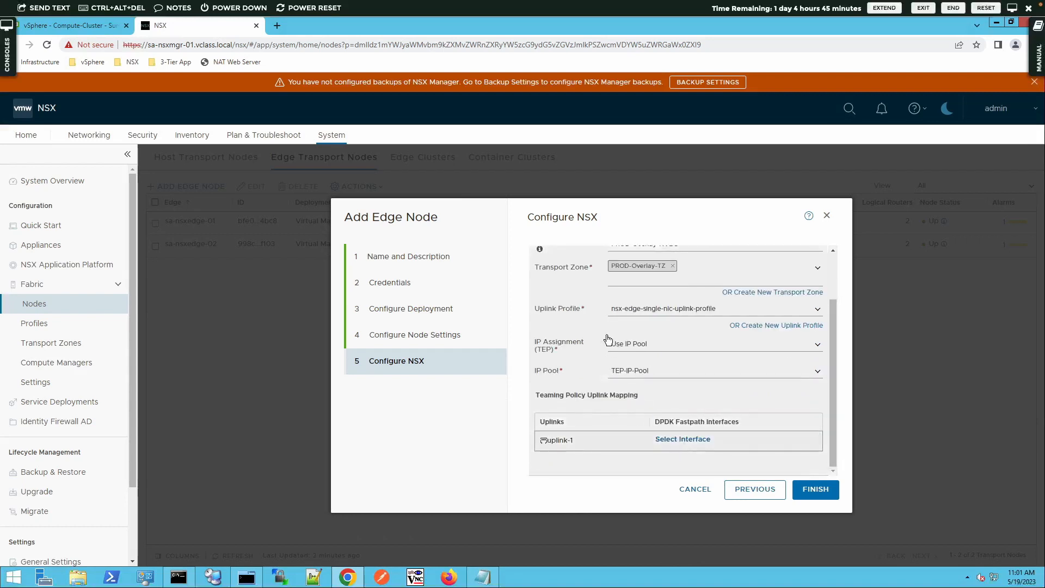
click(683, 439)
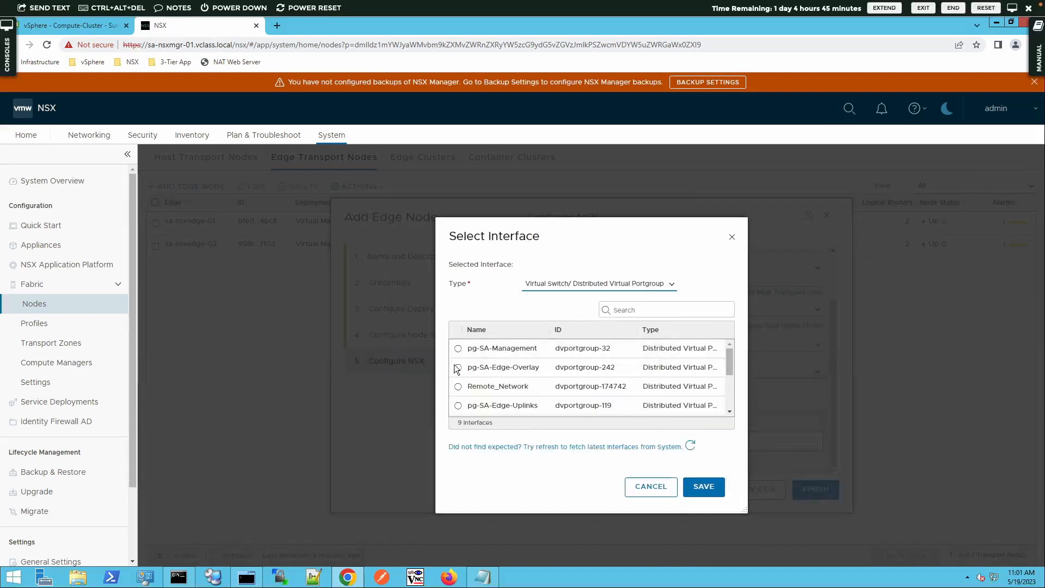
click(458, 368)
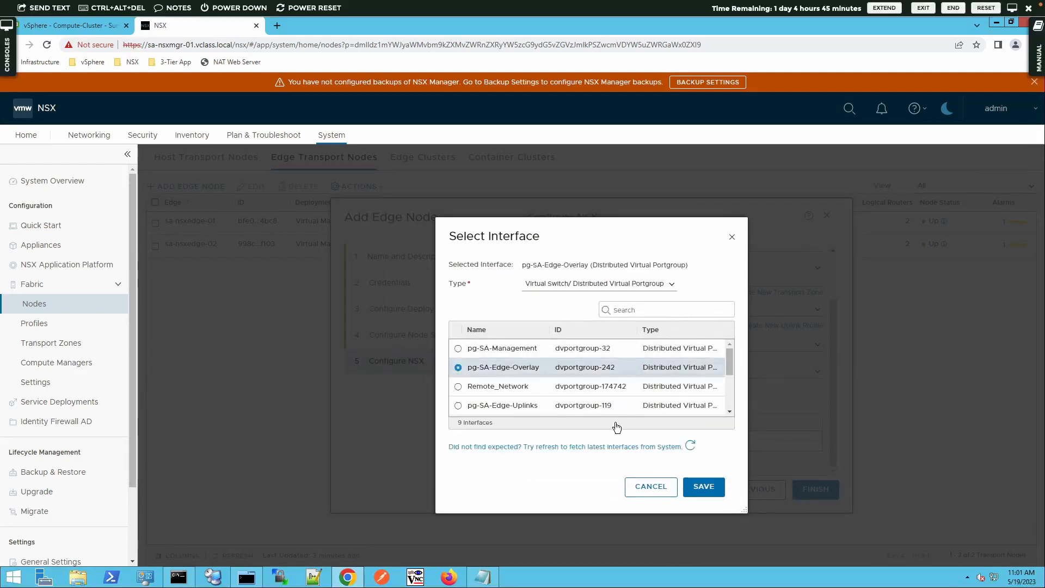
click(703, 487)
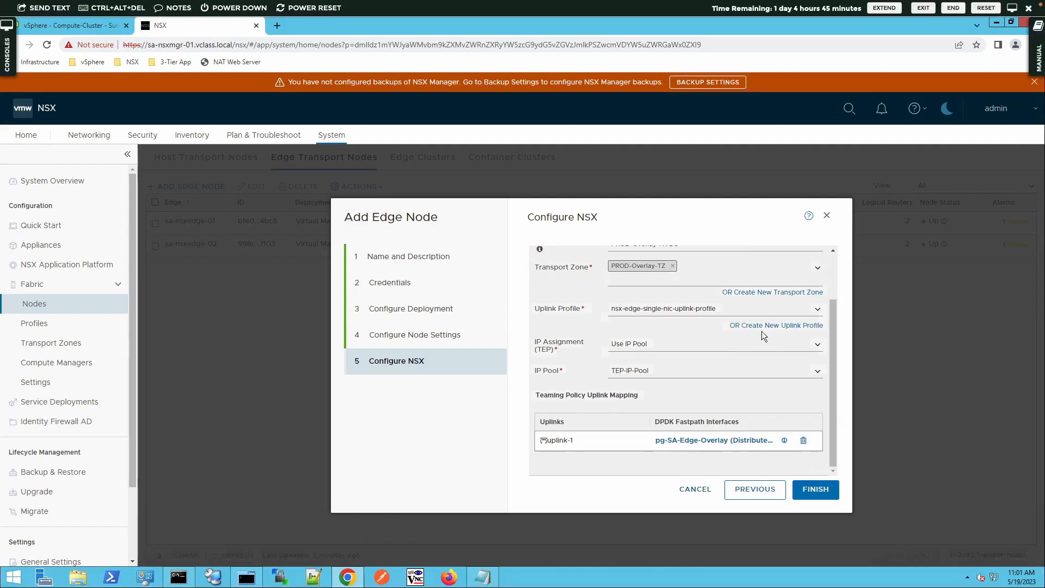
scroll(579, 269, up, 2)
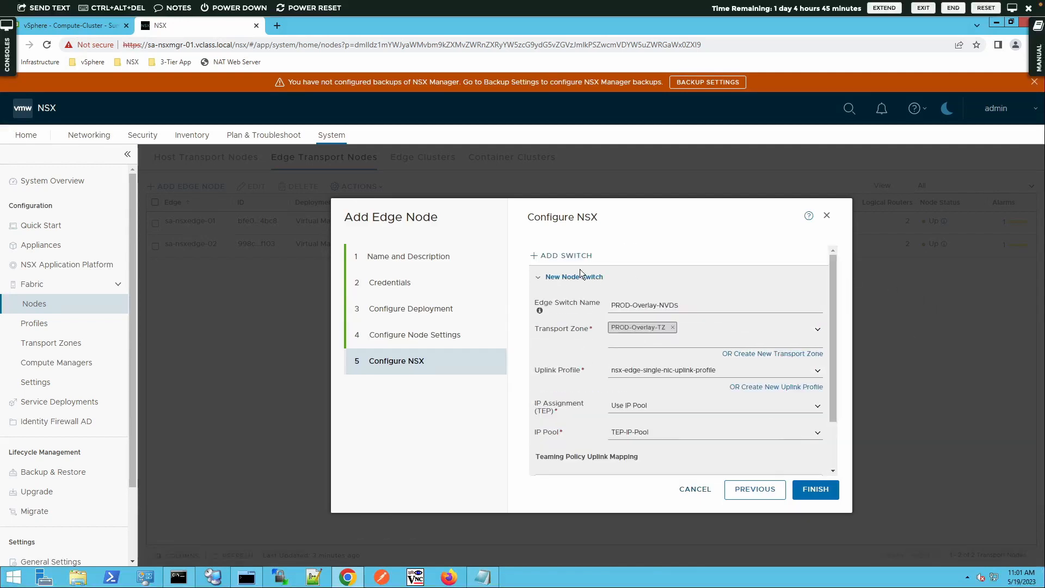
click(563, 258)
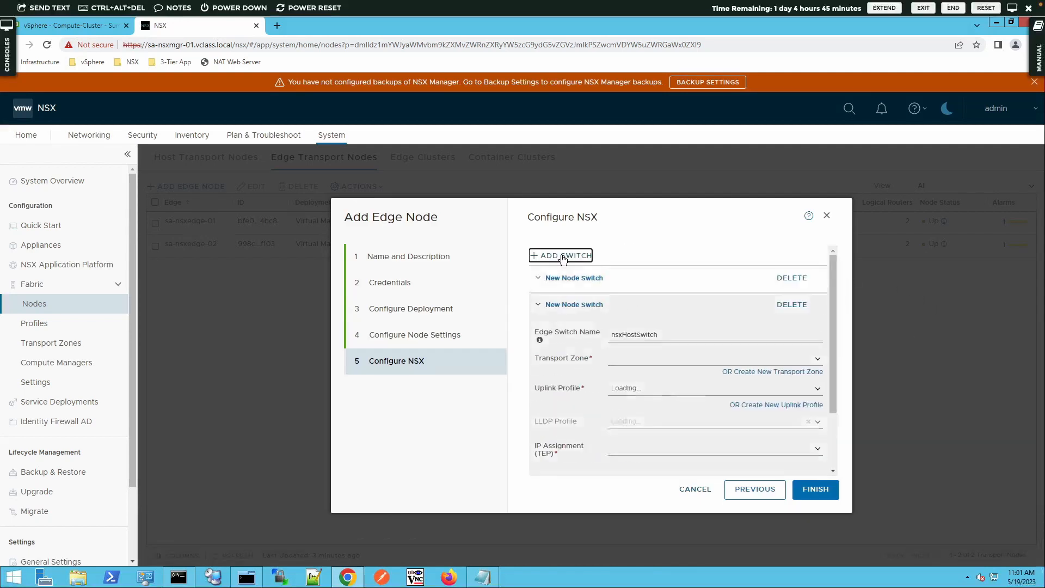
- Name the second switch PROD-VLAN-NVDS with PROD-VLAN-TZ and the single-NIC uplink profile
double_click(652, 333)
text(PRO)
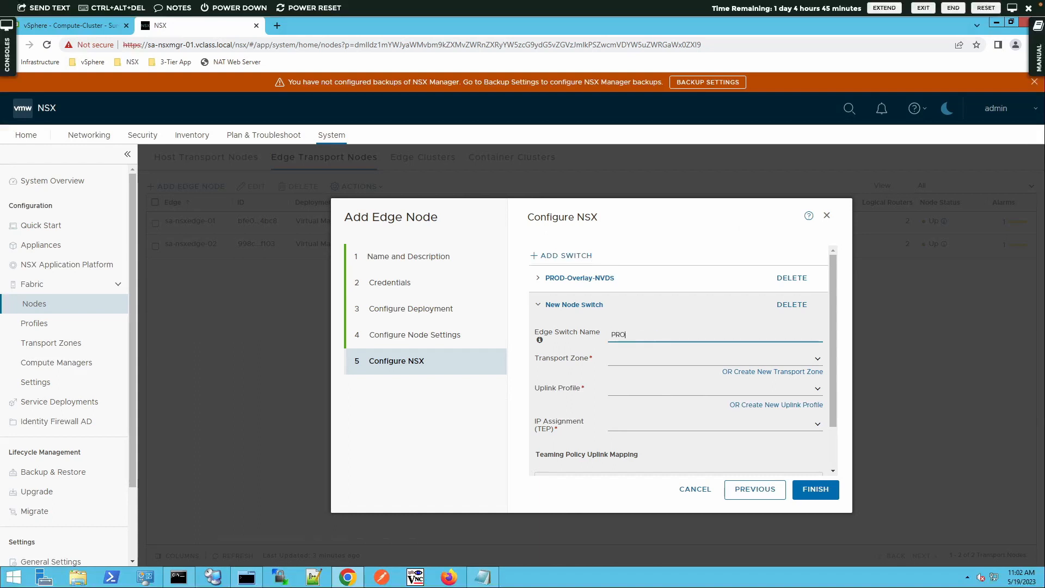
text(D-VLAN-NVDS)
click(816, 359)
click(667, 410)
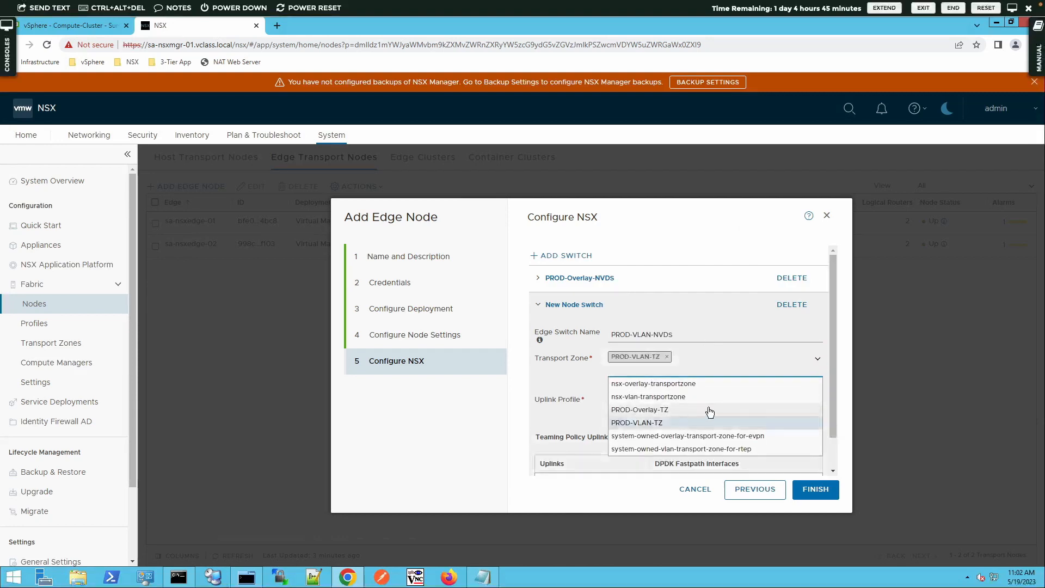
click(816, 359)
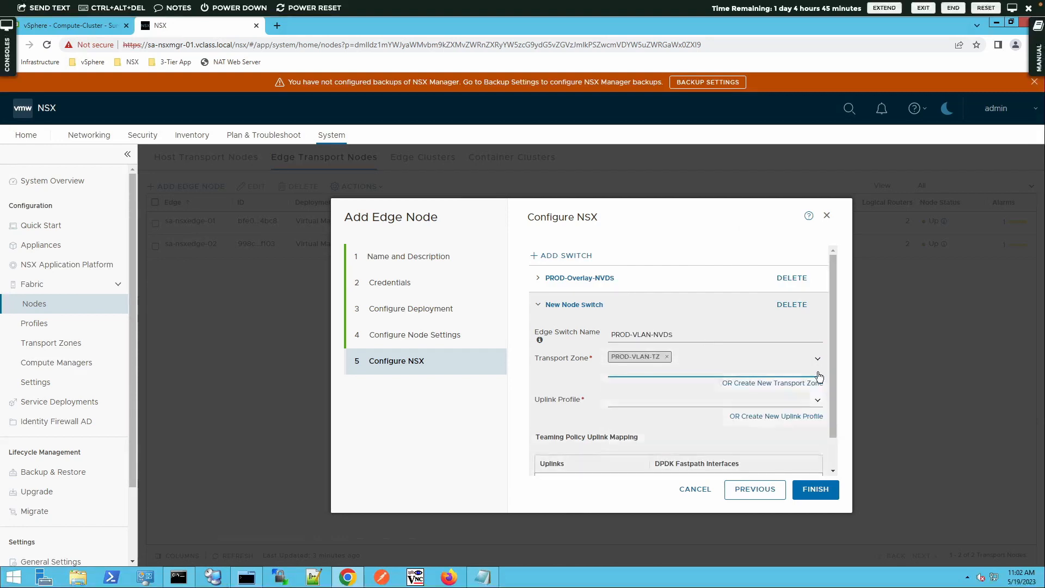
click(818, 406)
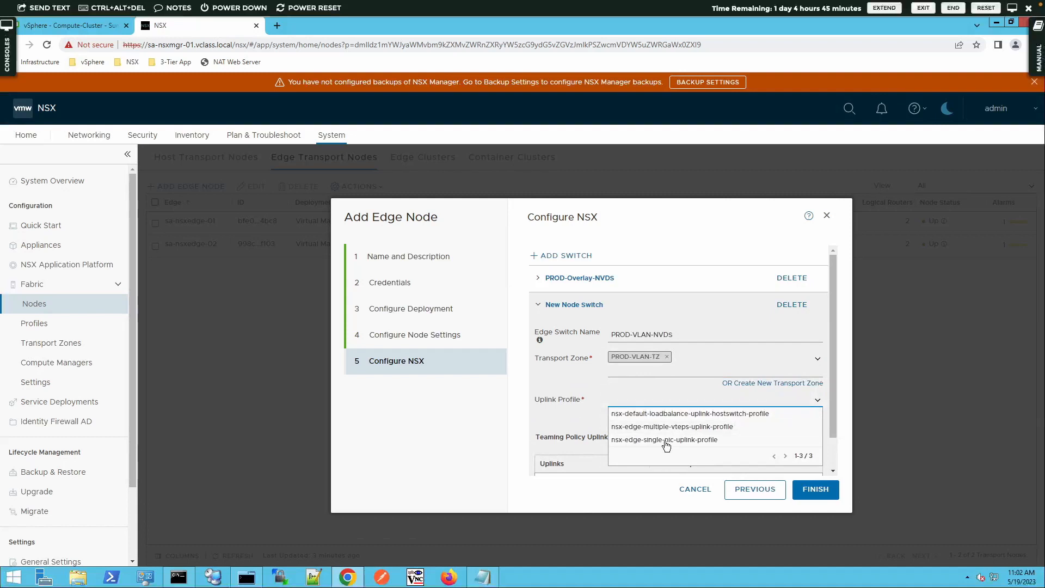
click(667, 442)
- Map uplink-1 to pg-SA-Edge-Uplinks and finish creating the edge node
scroll(829, 449, down, 1)
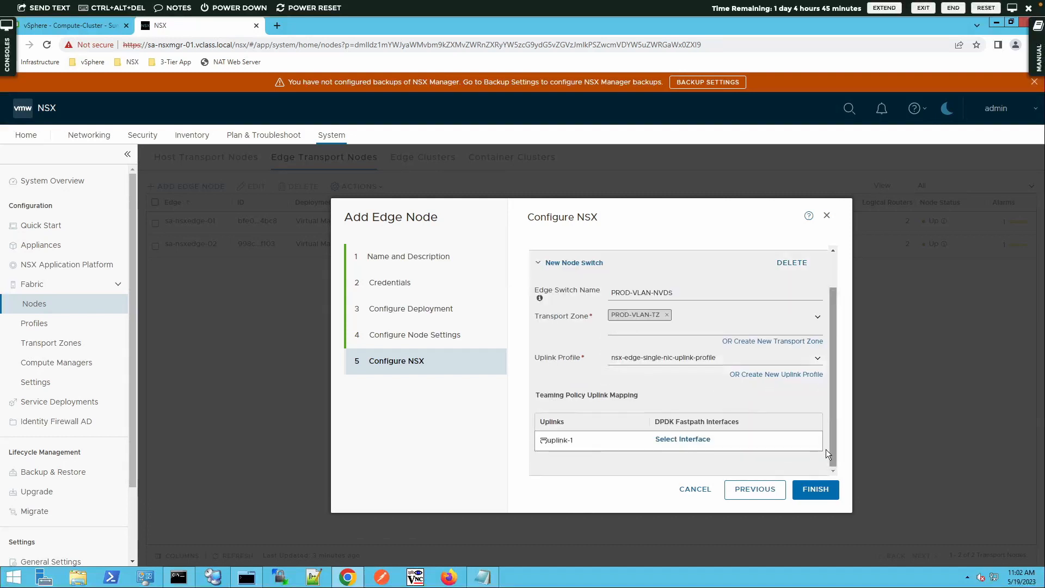
click(671, 440)
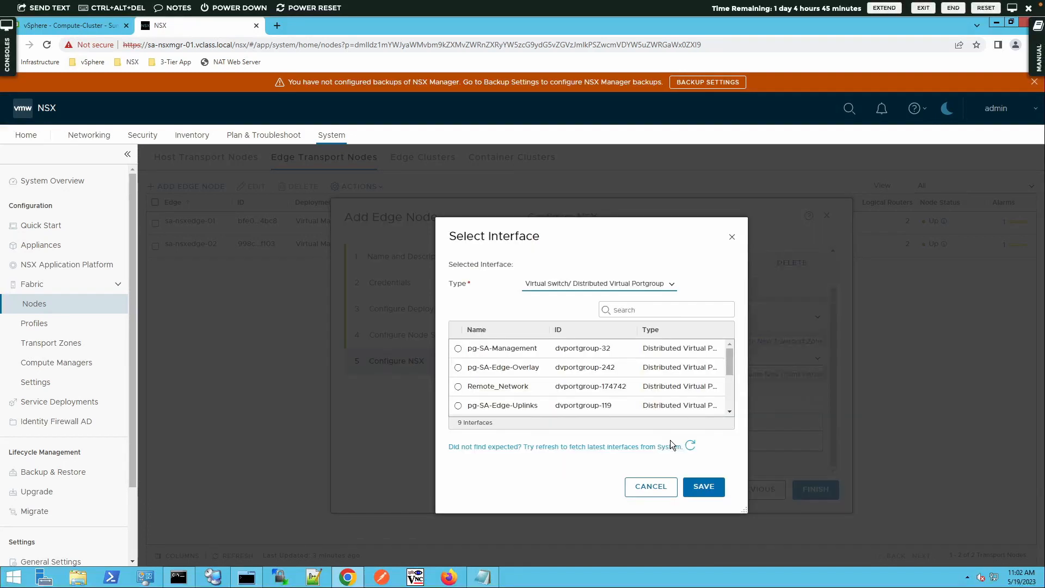
click(458, 406)
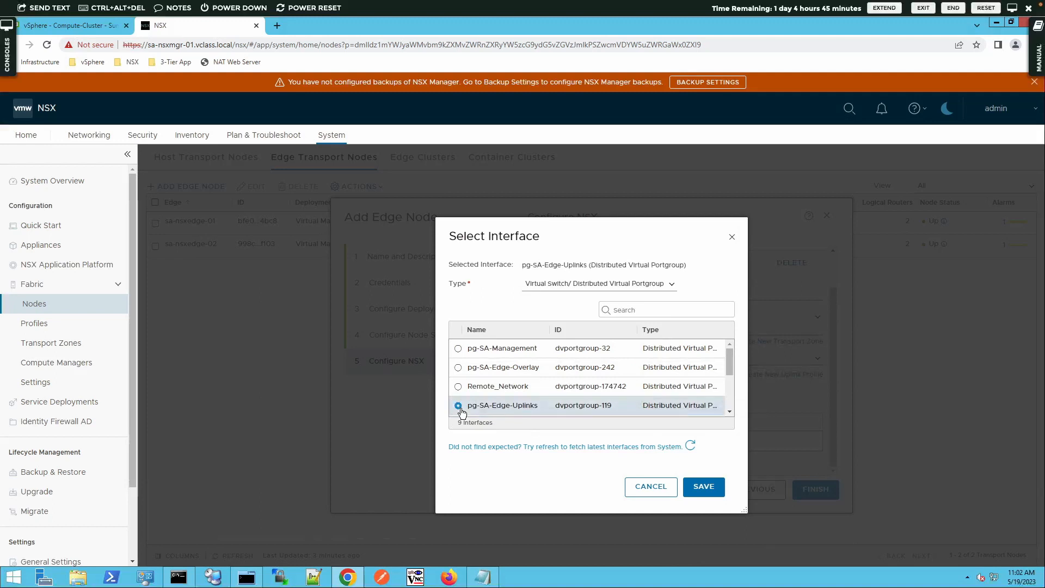
click(693, 489)
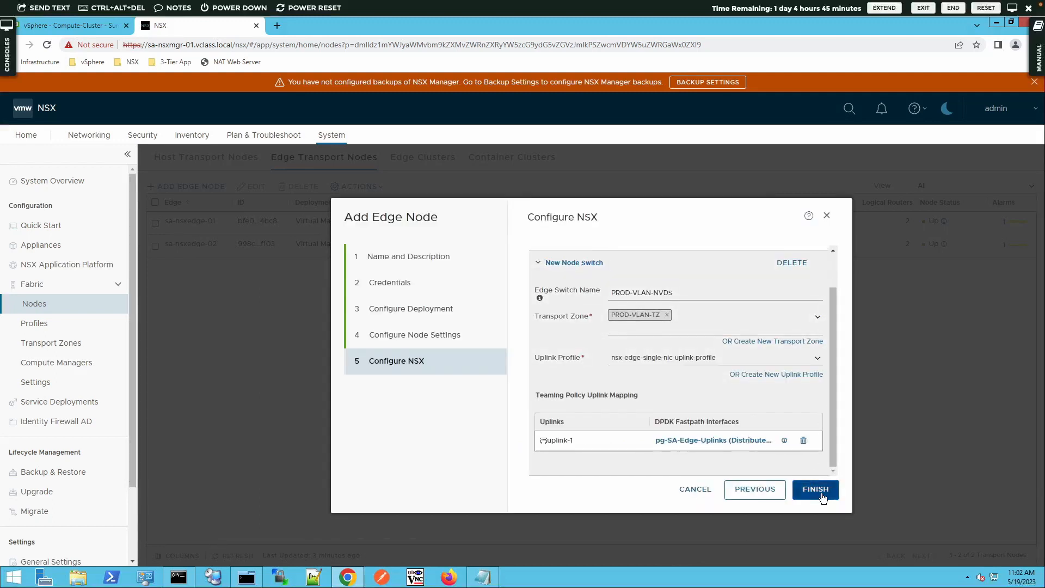
click(816, 489)
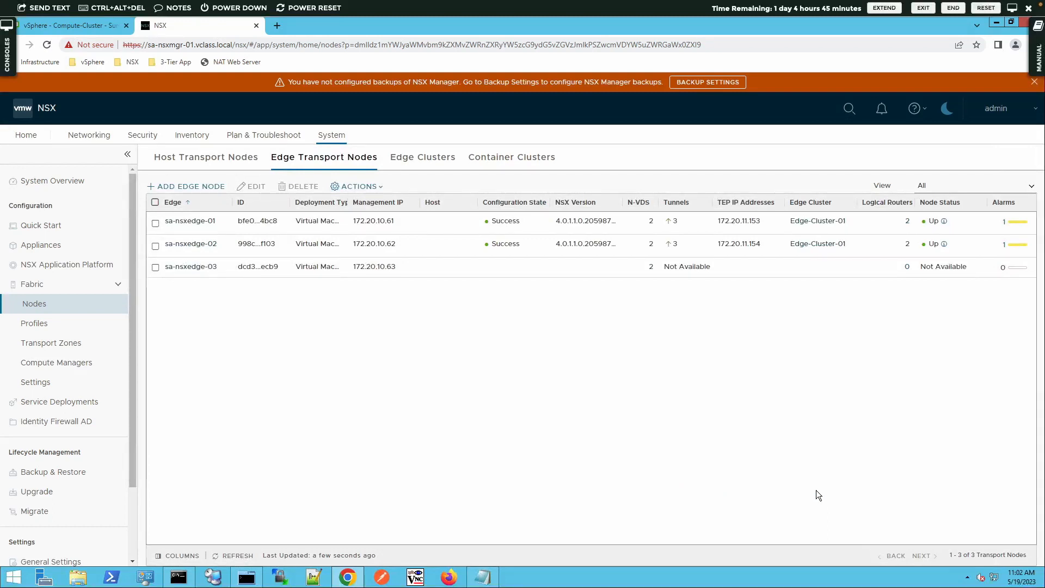
- Refresh the Edge Transport Nodes list, then check the OVF deployment in vSphere Client
click(238, 556)
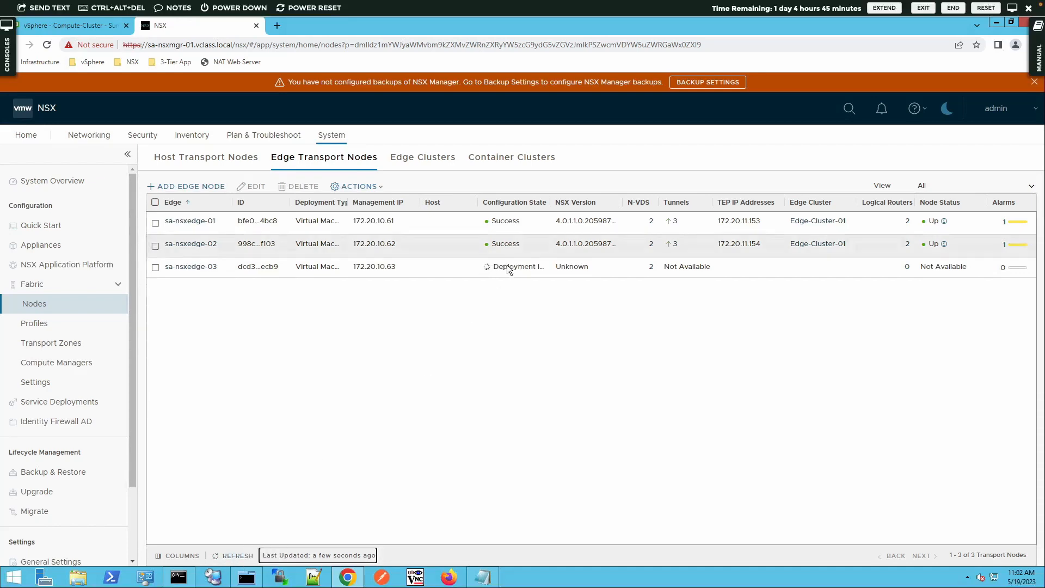
click(60, 27)
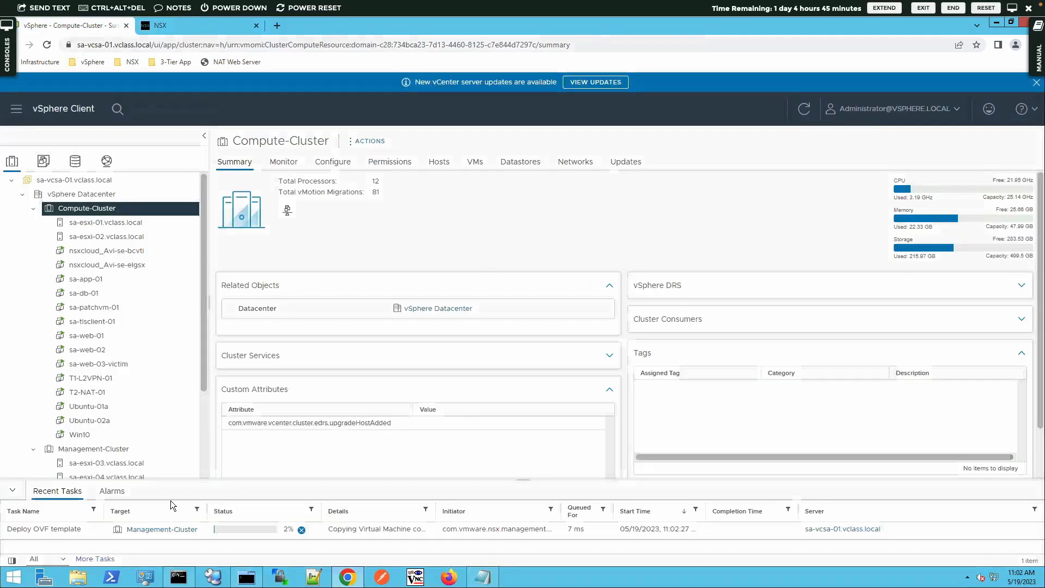
- Check sa-nsxedge-03's Deploy OVF task on Management-Cluster in vSphere, then return to NSX's edge nodes
click(154, 535)
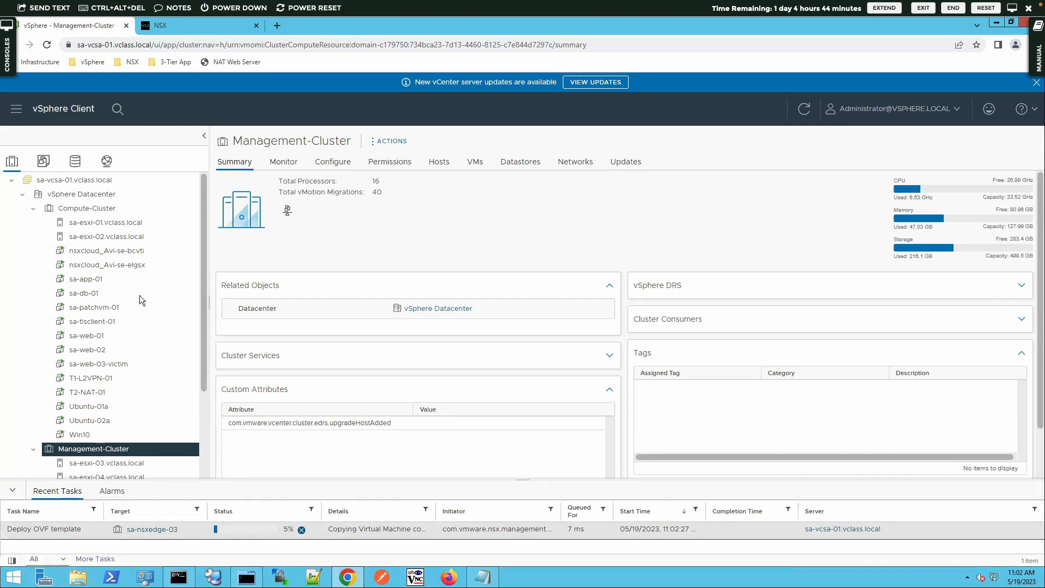
click(162, 27)
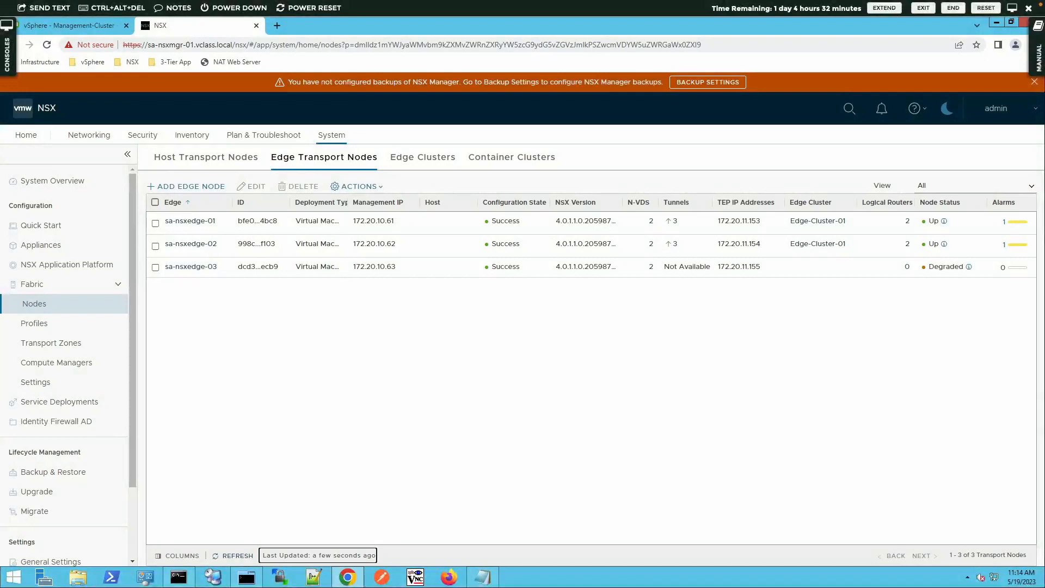
- Inspect sa-nsxedge-03's Degraded status and refresh the edge node list until it reports Up
click(969, 266)
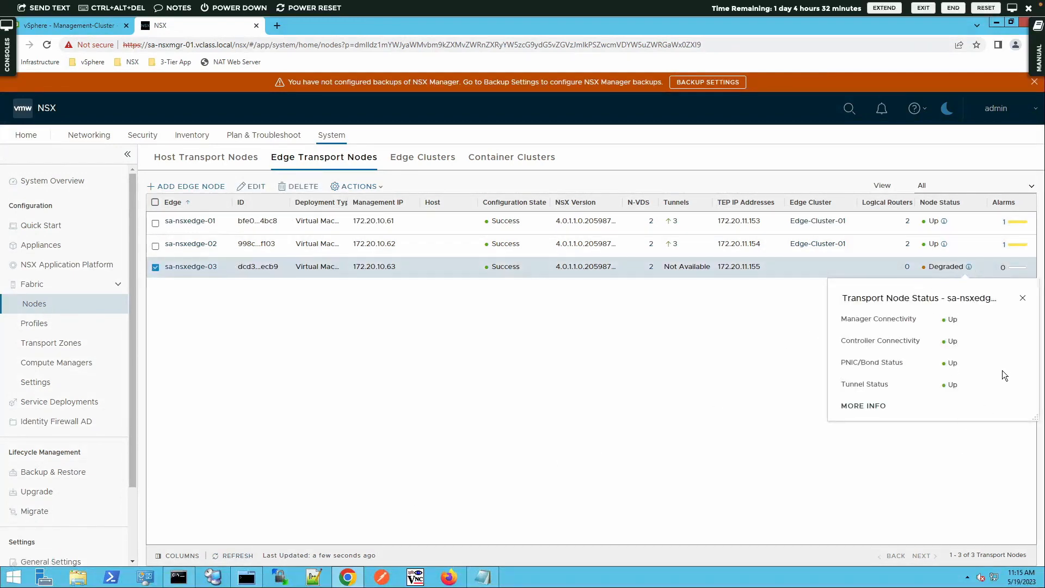
click(1022, 298)
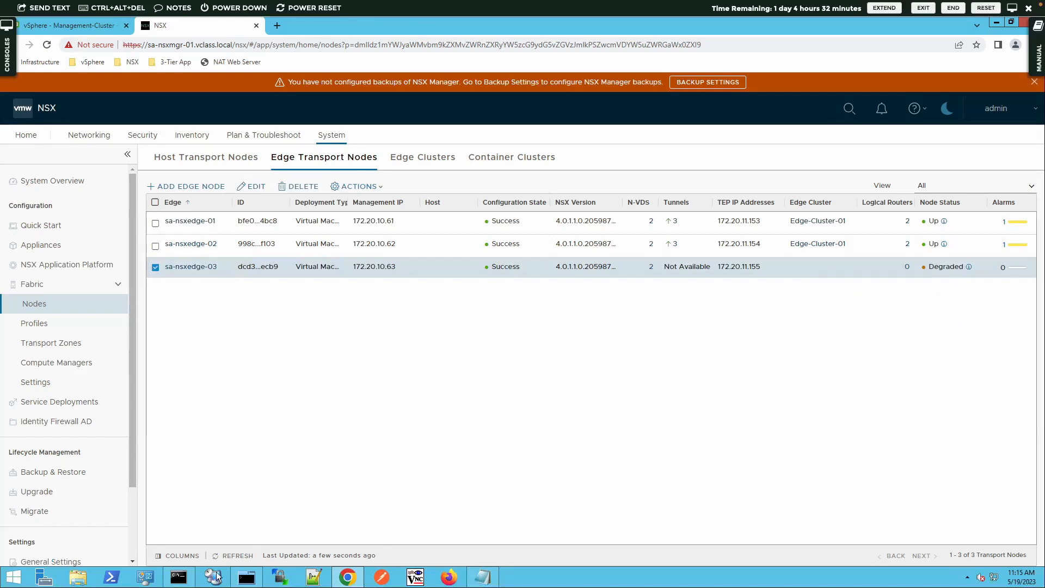
click(222, 555)
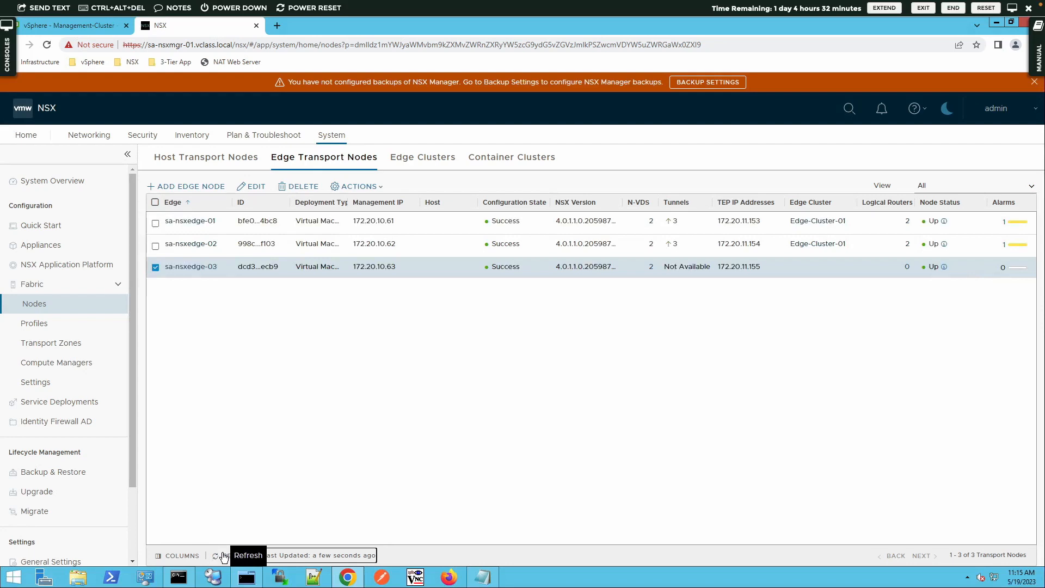
click(417, 157)
- Add Edge-Cluster-02, described 'Edge Cluster for VPN gateways', with sa-nsxedge-03 as its member
click(203, 188)
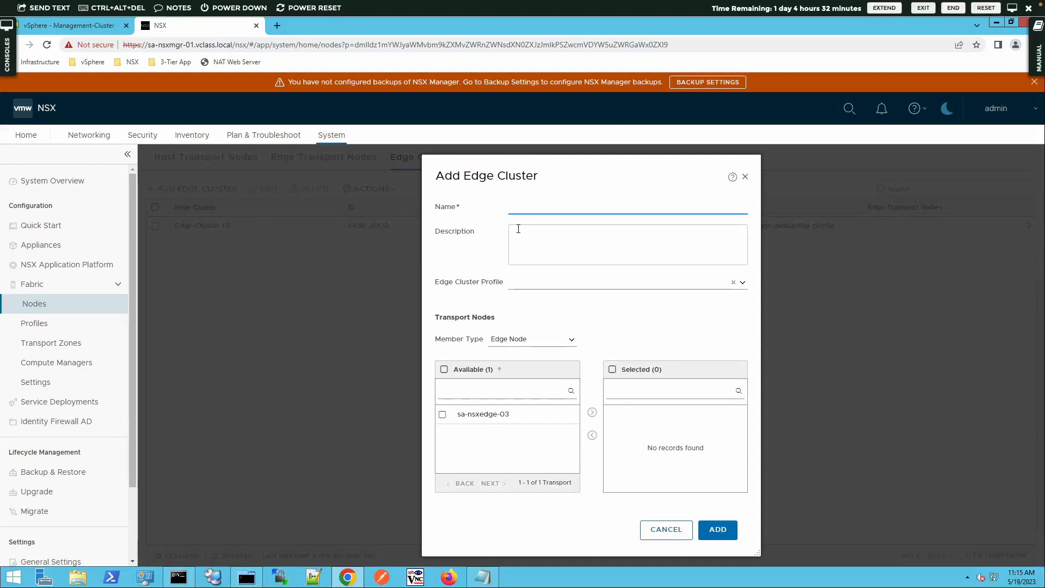
text(Edge-Cluster-02)
key(Tab)
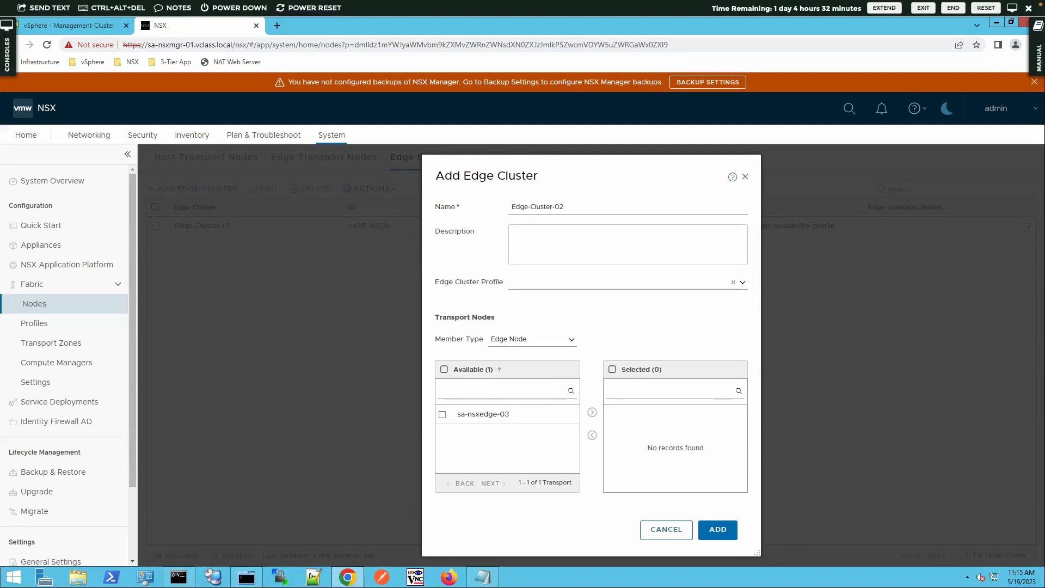
text(Edge Cluster for VPN gateways)
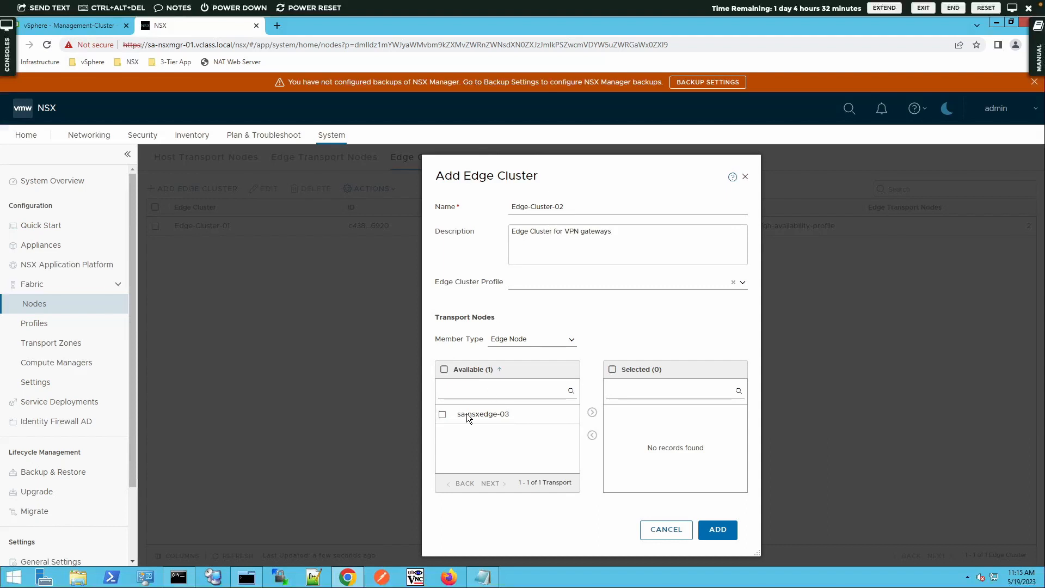
click(442, 414)
click(592, 413)
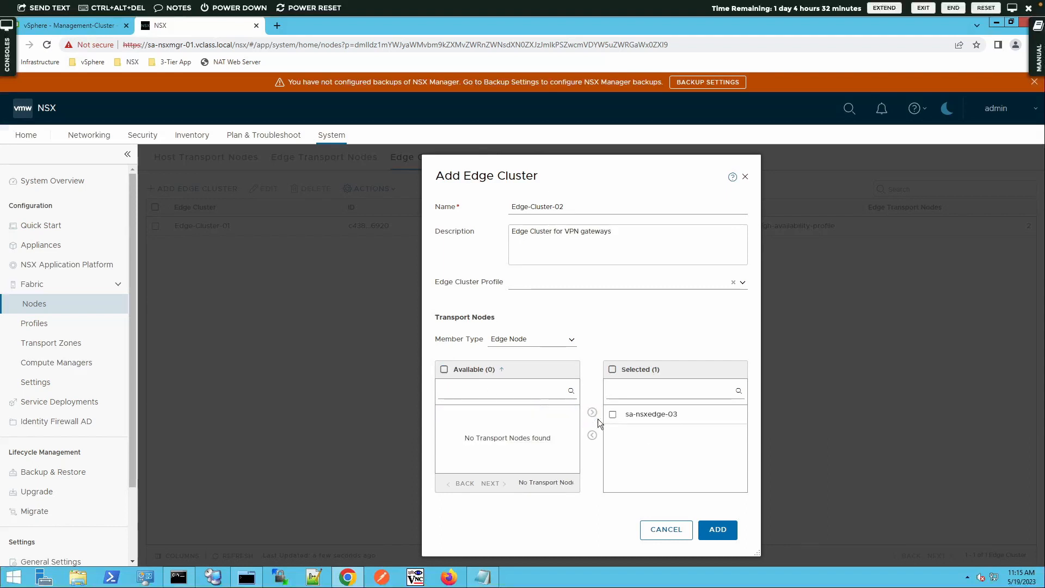
click(716, 529)
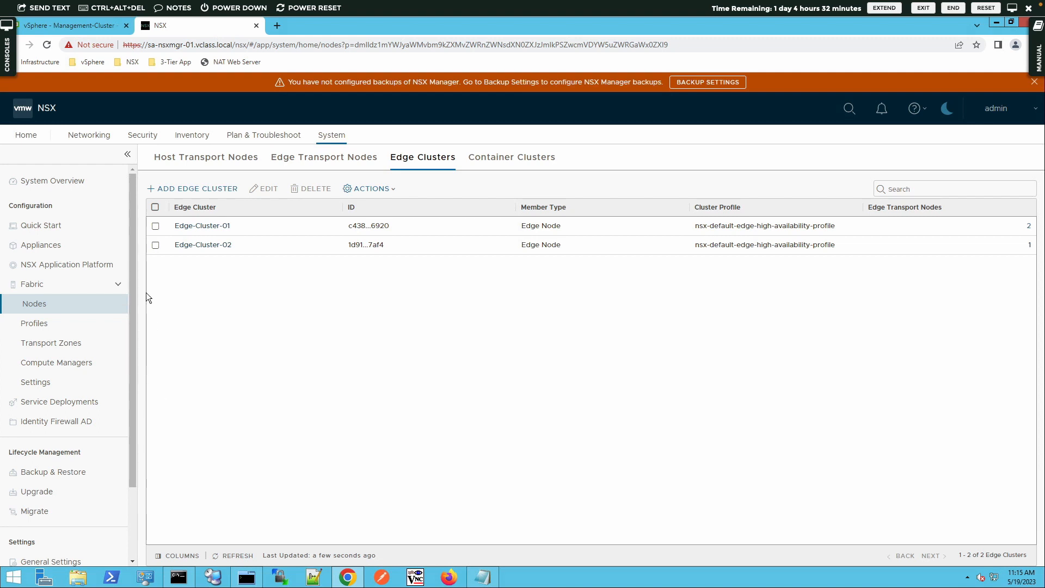
click(103, 136)
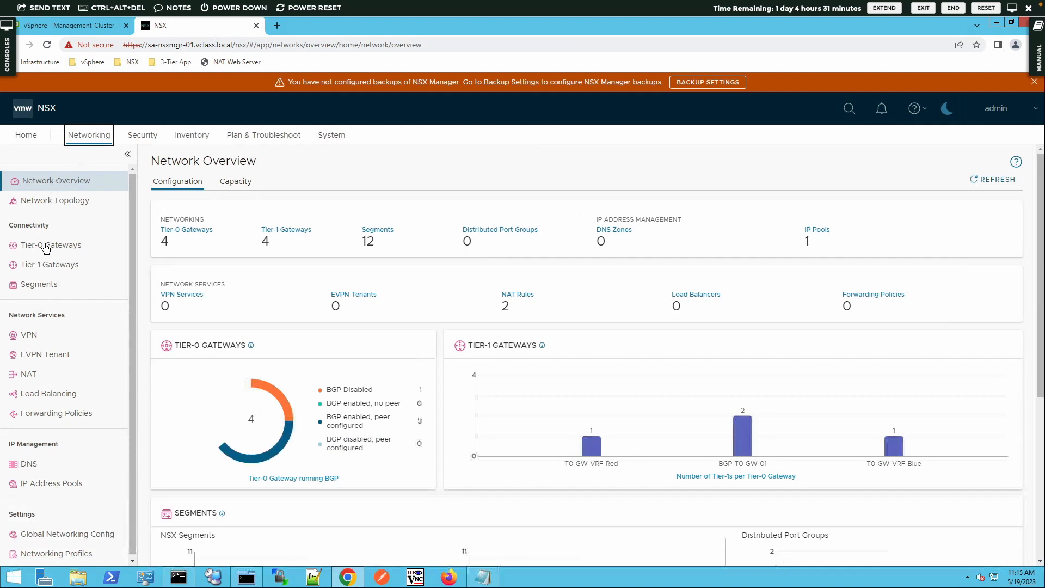
- Create segment T-GW-02-VPN-Uplink on PROD-VLAN-TZ with VLAN 0 and save it
click(47, 292)
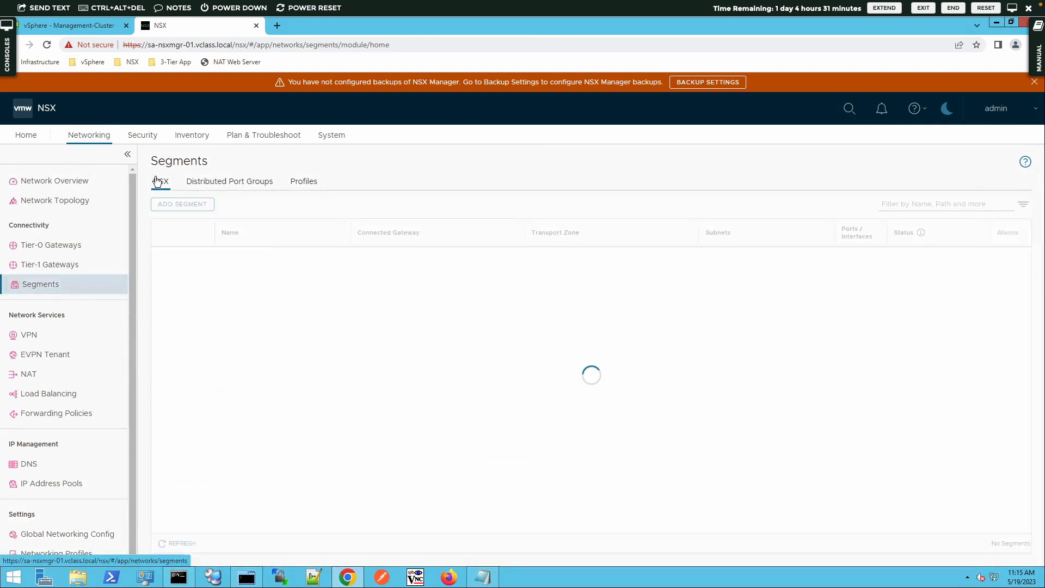
click(168, 203)
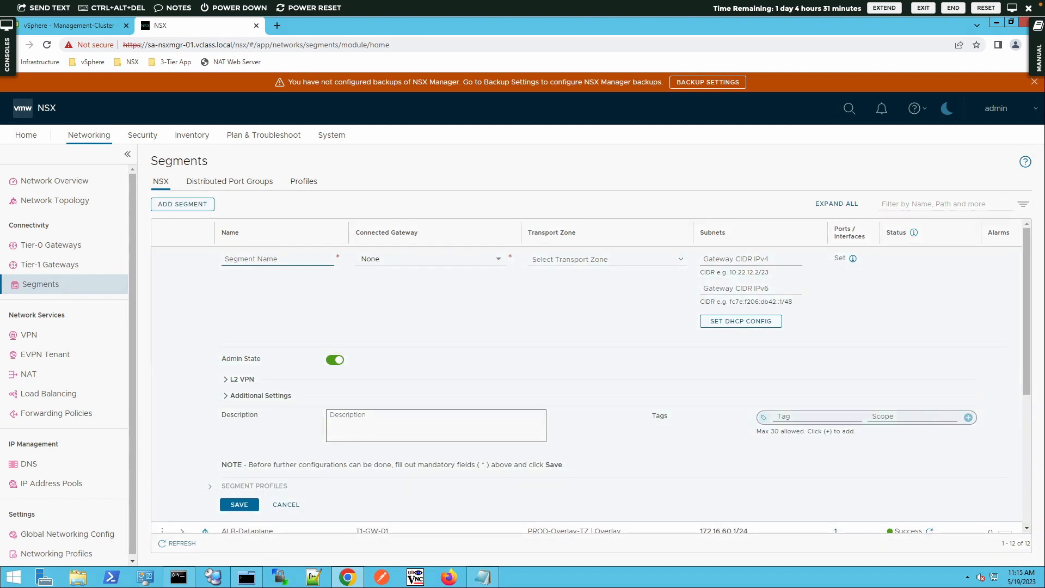
text(T-GW-02)
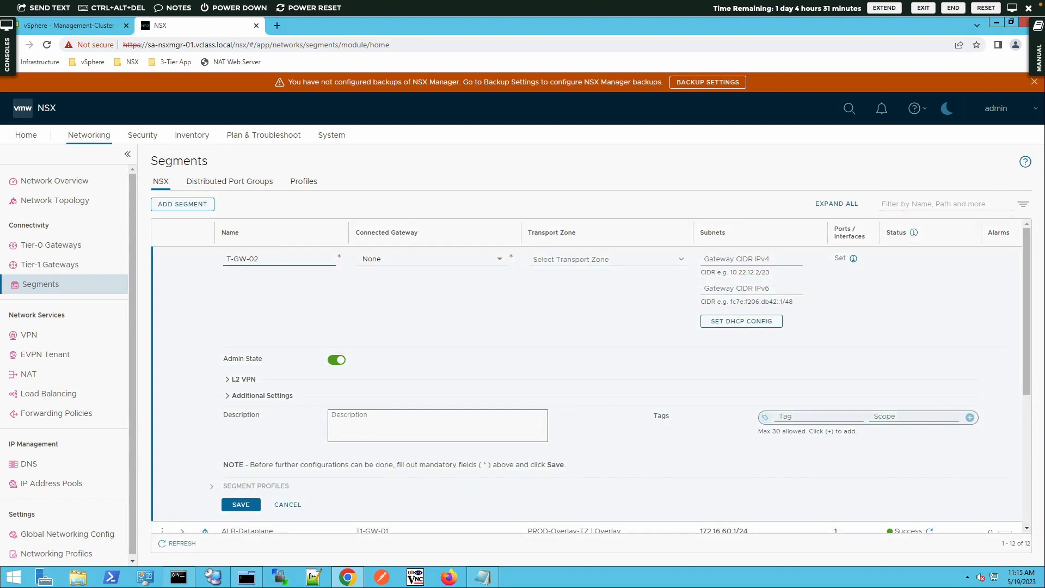
text(-VPN-Uplink)
click(563, 259)
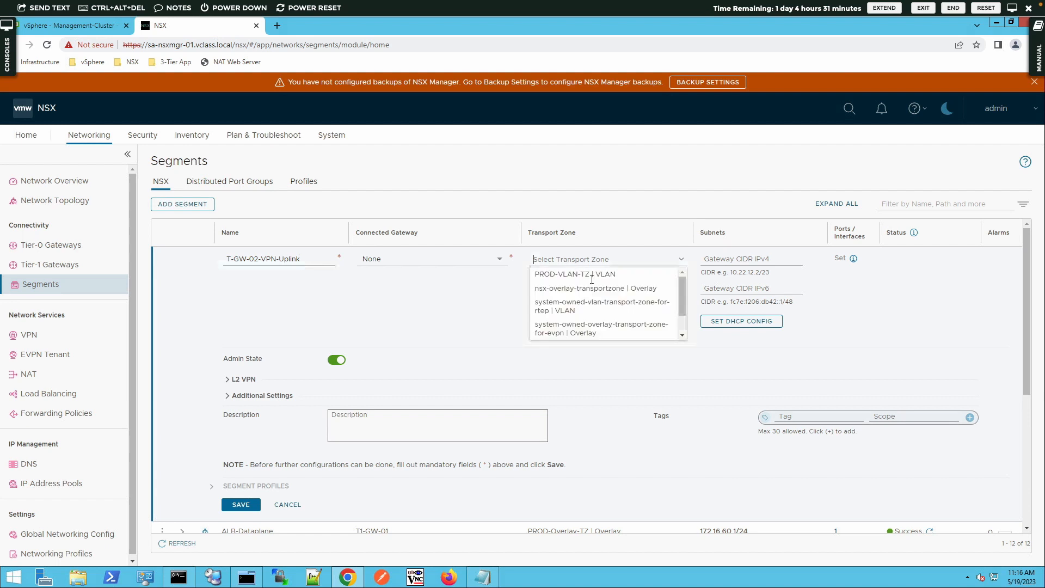
click(625, 277)
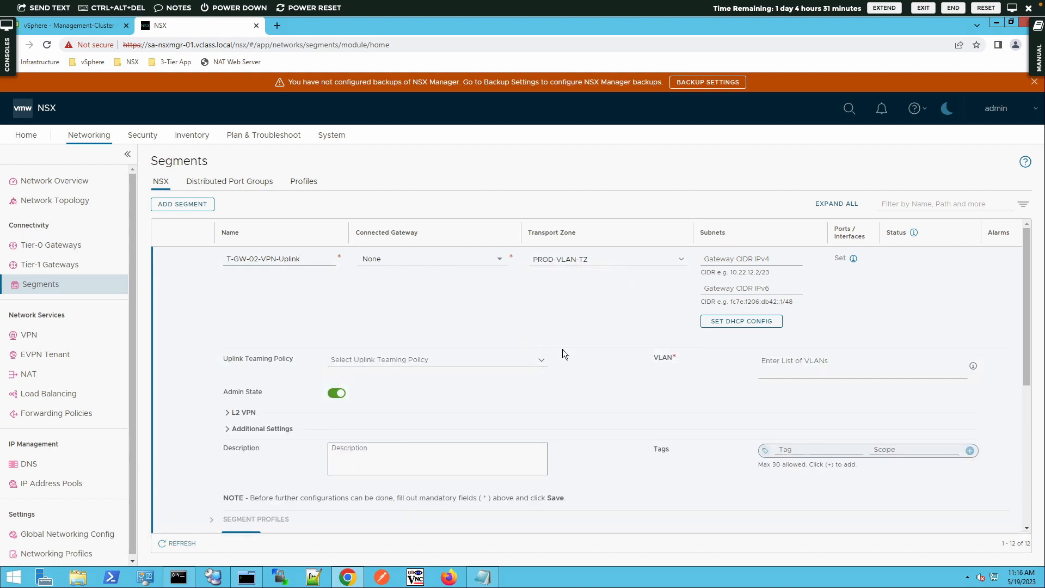
click(808, 373)
text(0)
key(Return)
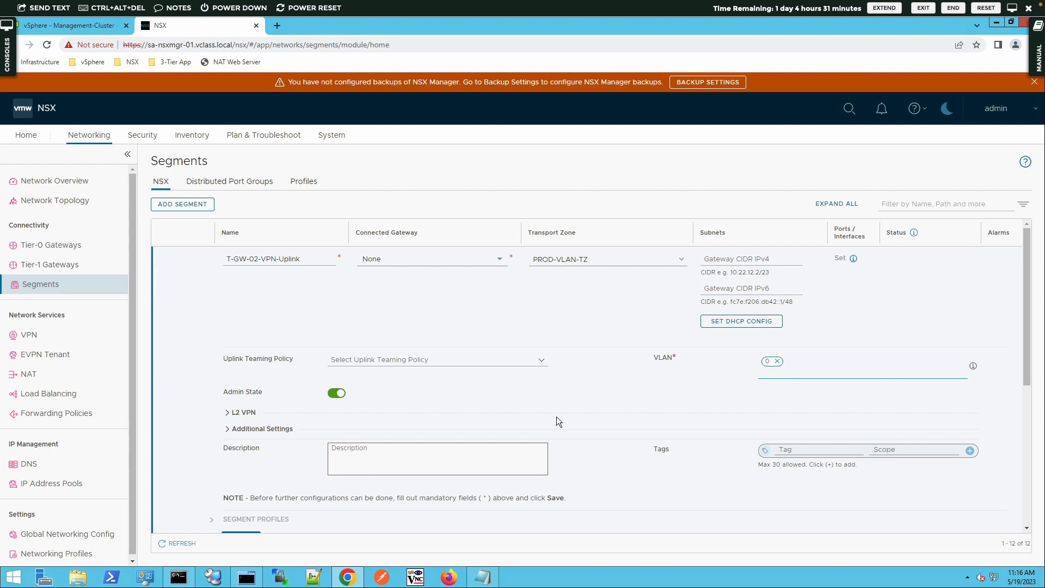
scroll(435, 449, down, 2)
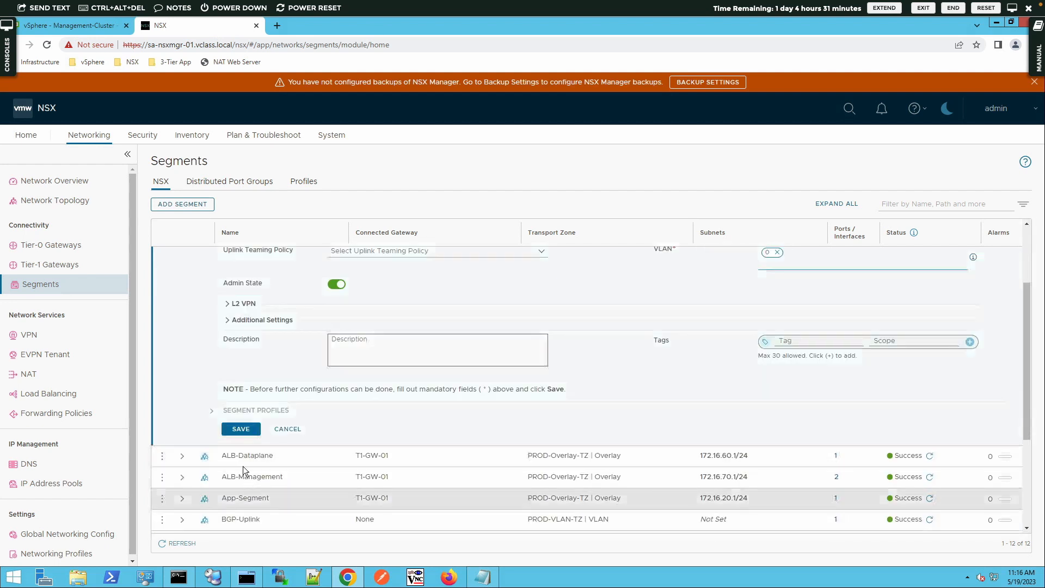
click(234, 431)
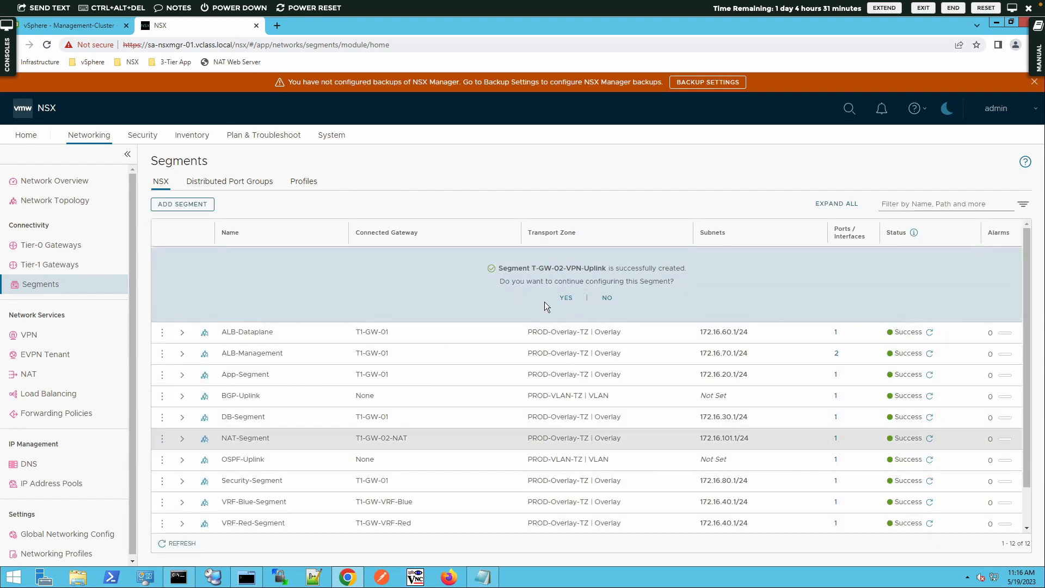
click(607, 296)
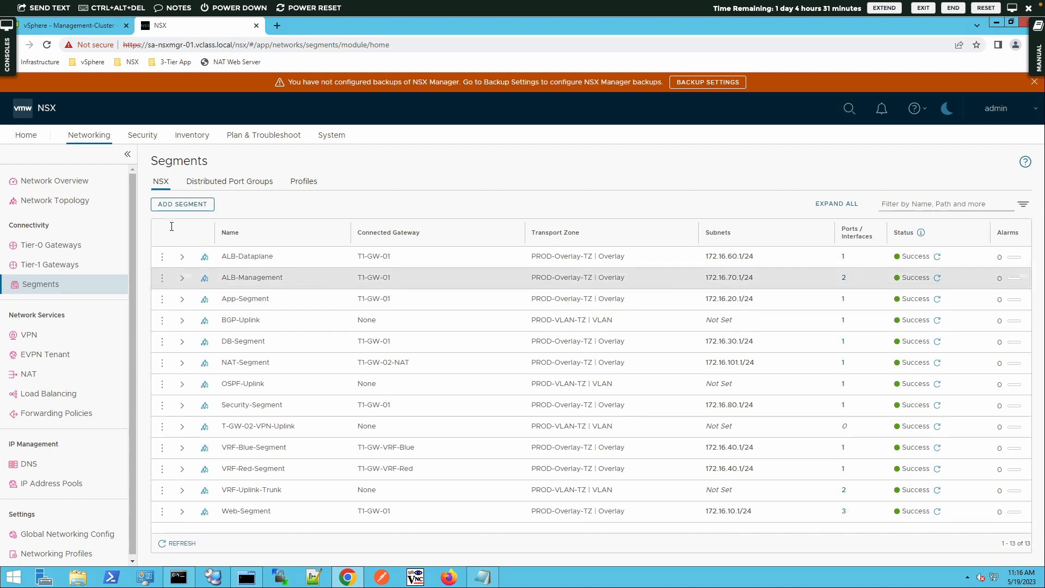
- Rename the segment to T0-GW-02-VPN-Uplink, save, and close editing
click(161, 427)
click(188, 404)
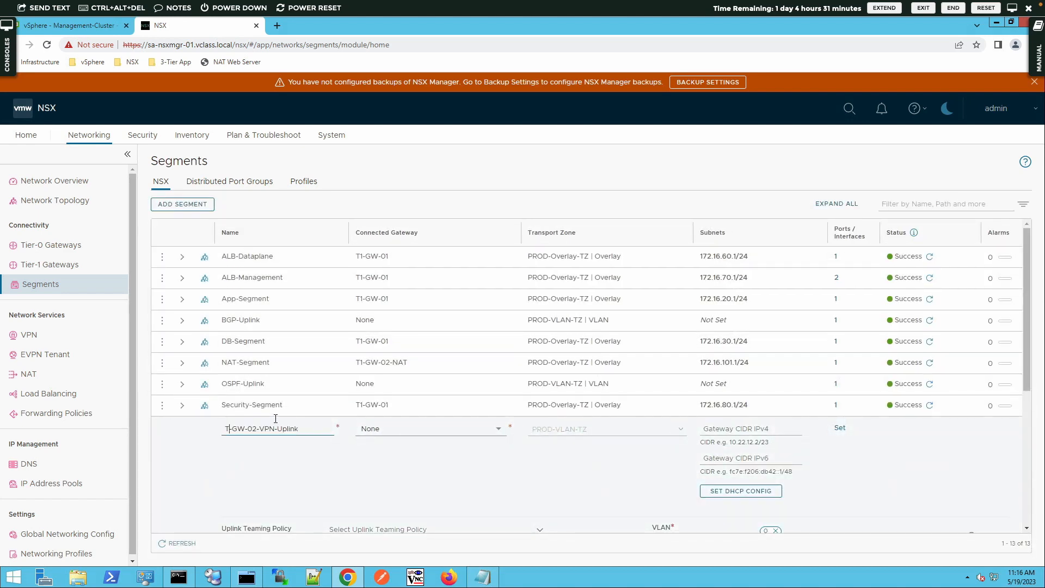
text(0)
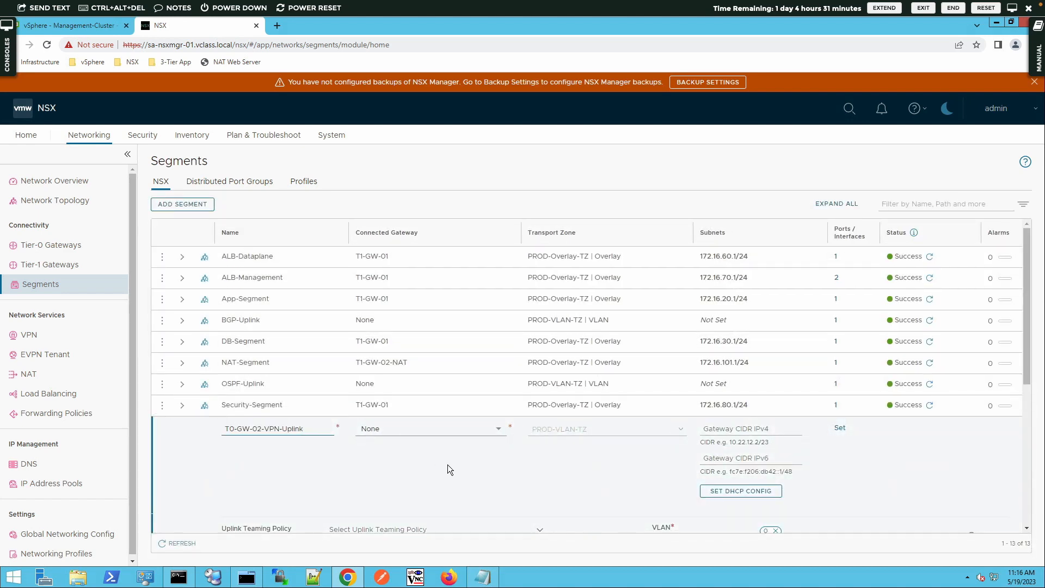
scroll(447, 469, down, 3)
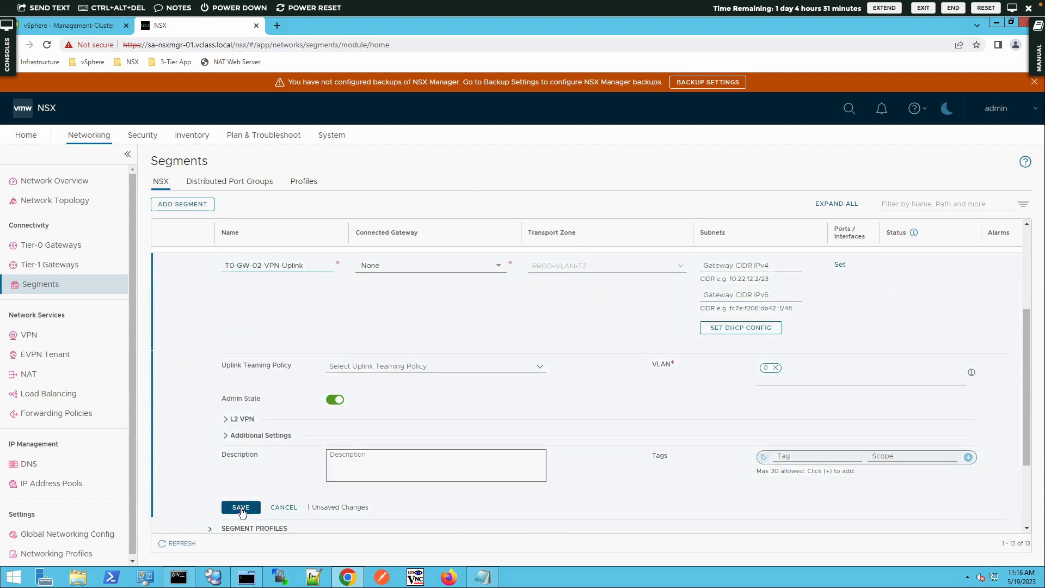
click(241, 507)
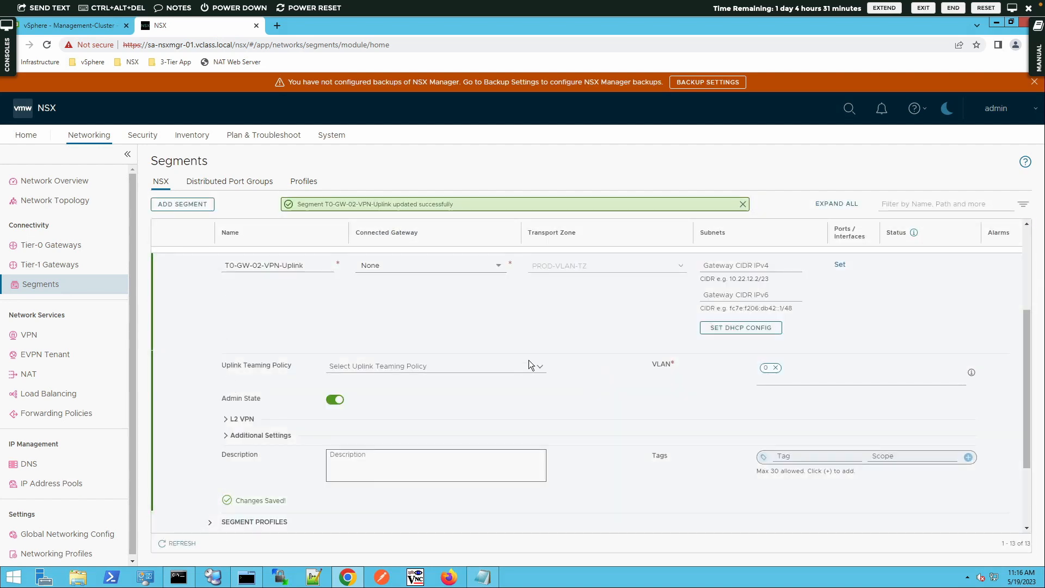
scroll(529, 361, down, 3)
scroll(529, 361, up, 3)
scroll(529, 362, down, 1)
scroll(530, 364, down, 1)
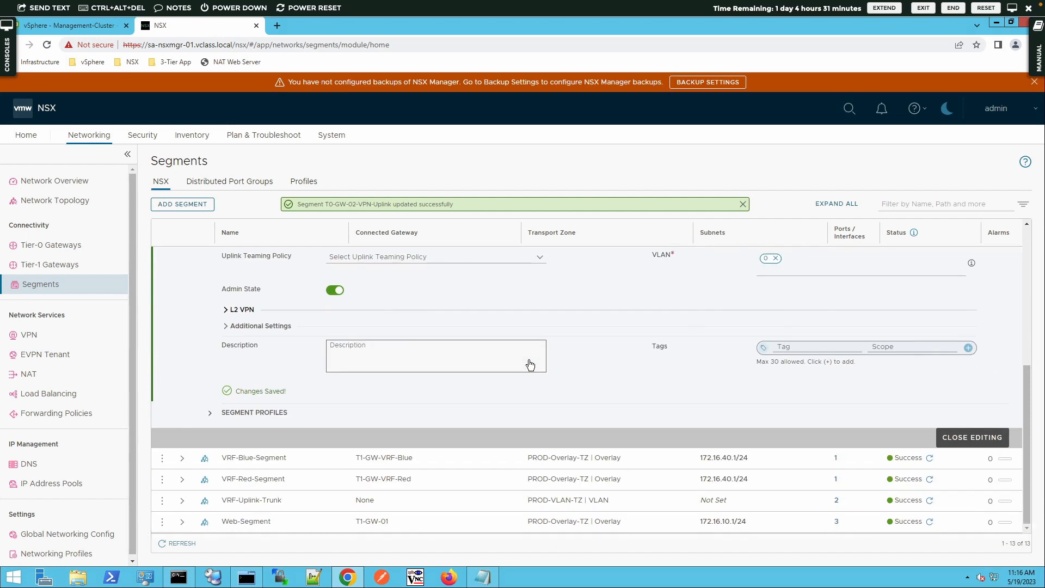
click(996, 434)
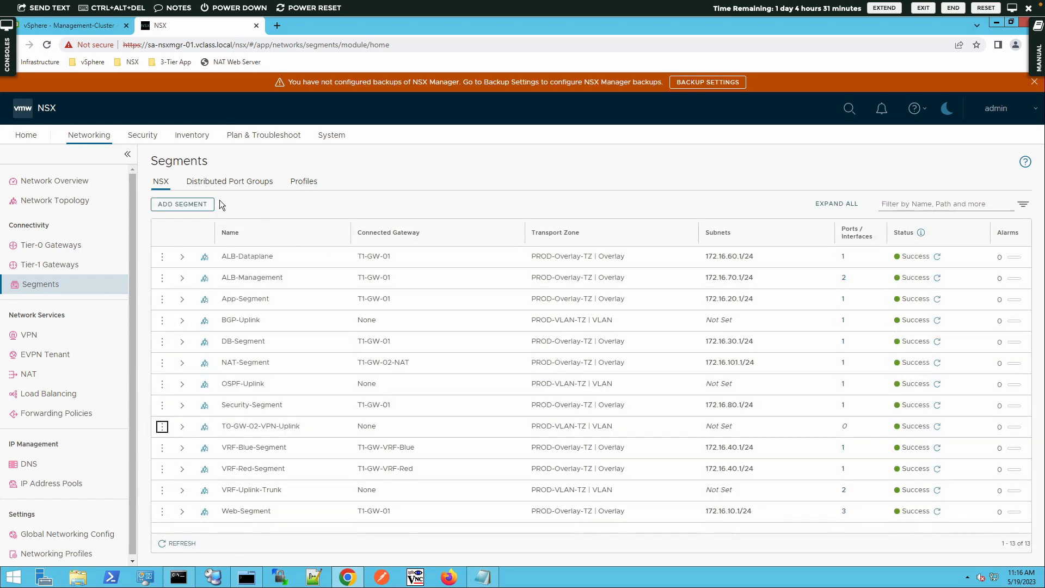
- Add and save L2VPN-Segment on PROD-Overlay-TZ with Connected Gateway left as None
click(164, 209)
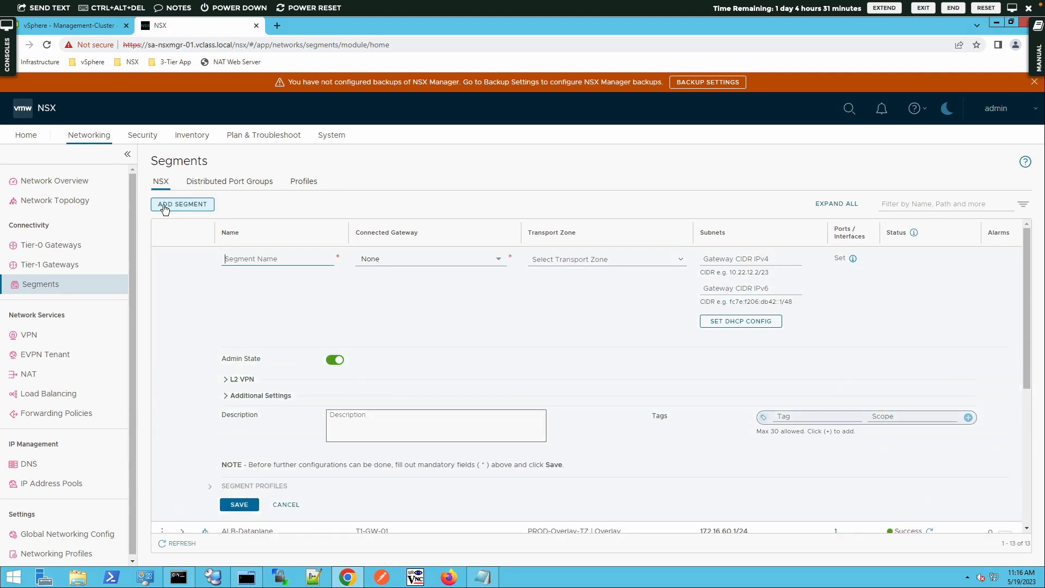
text(L2VP)
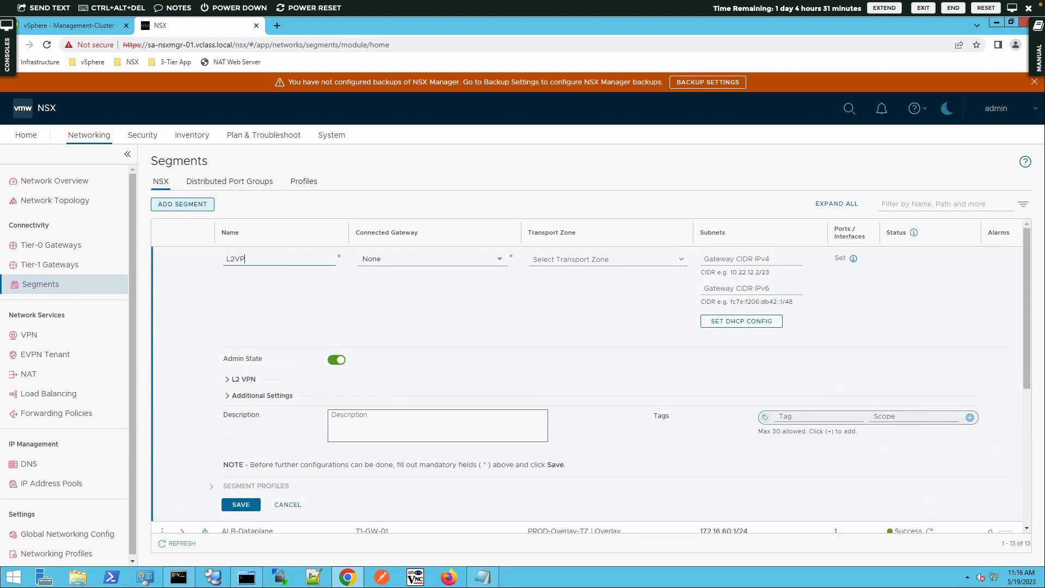
text(N-Segment)
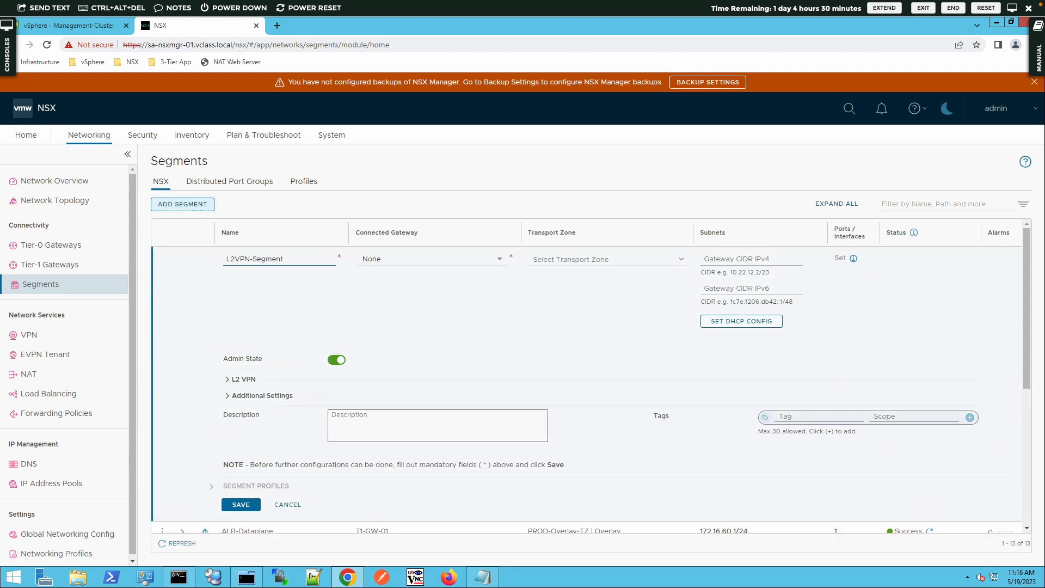
key(Tab)
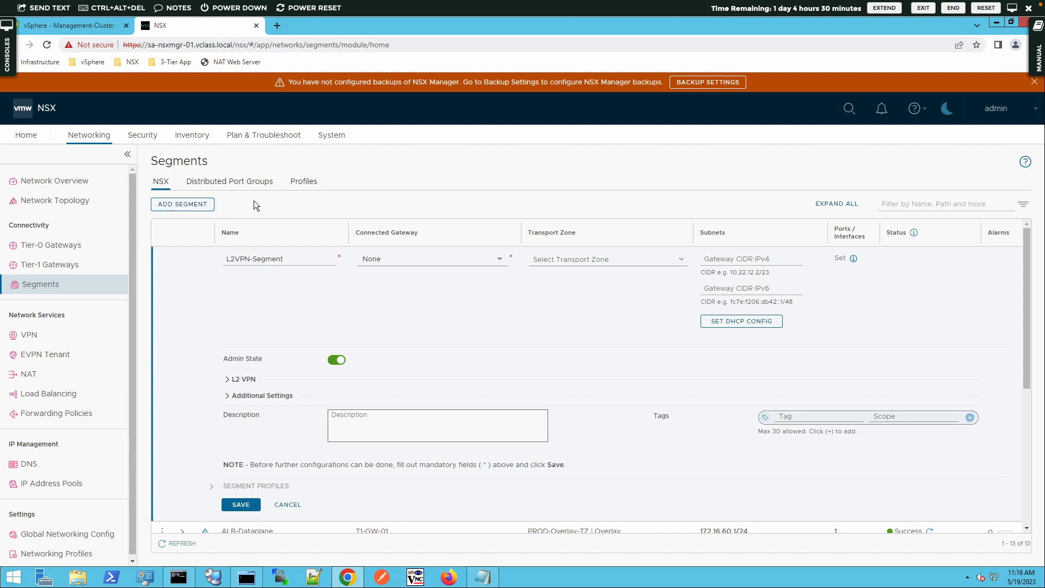
click(499, 259)
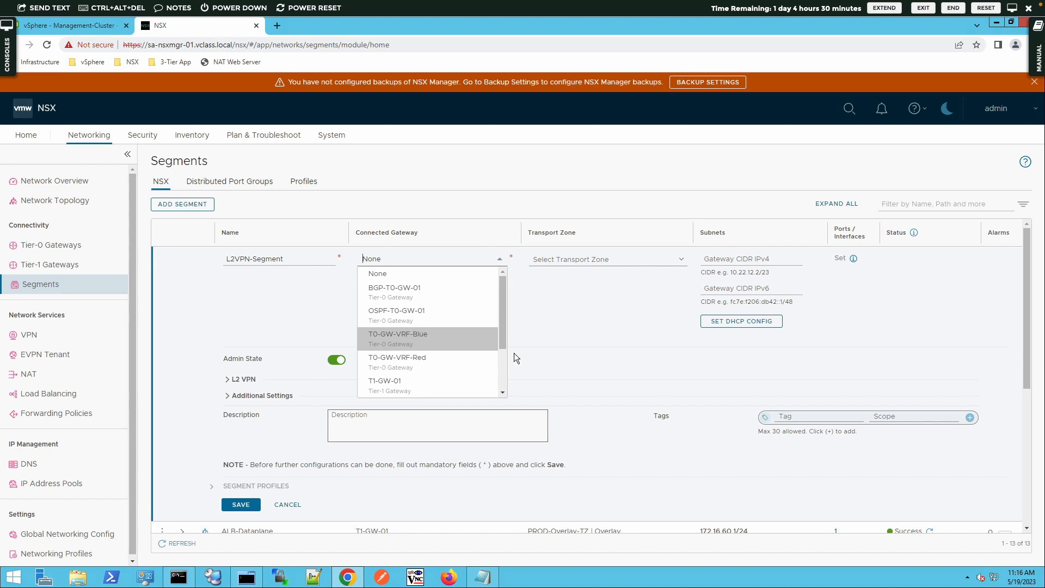
click(589, 357)
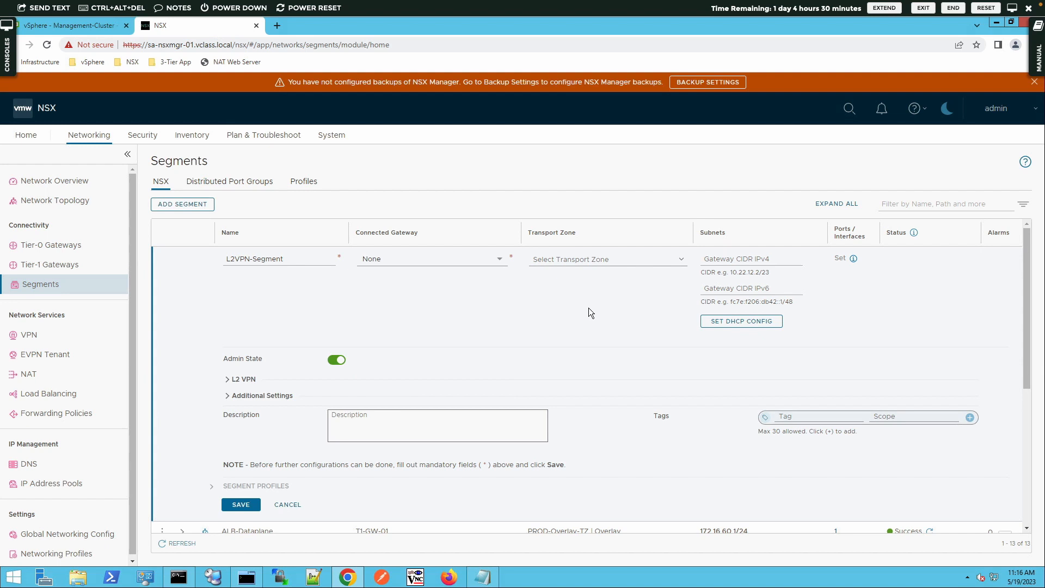
click(586, 256)
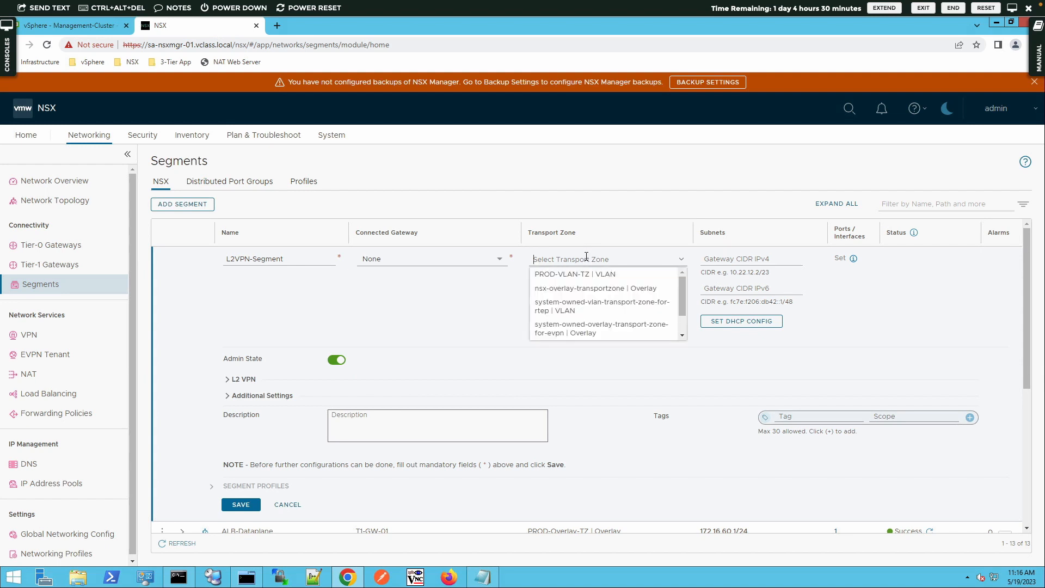
scroll(683, 322, down, 2)
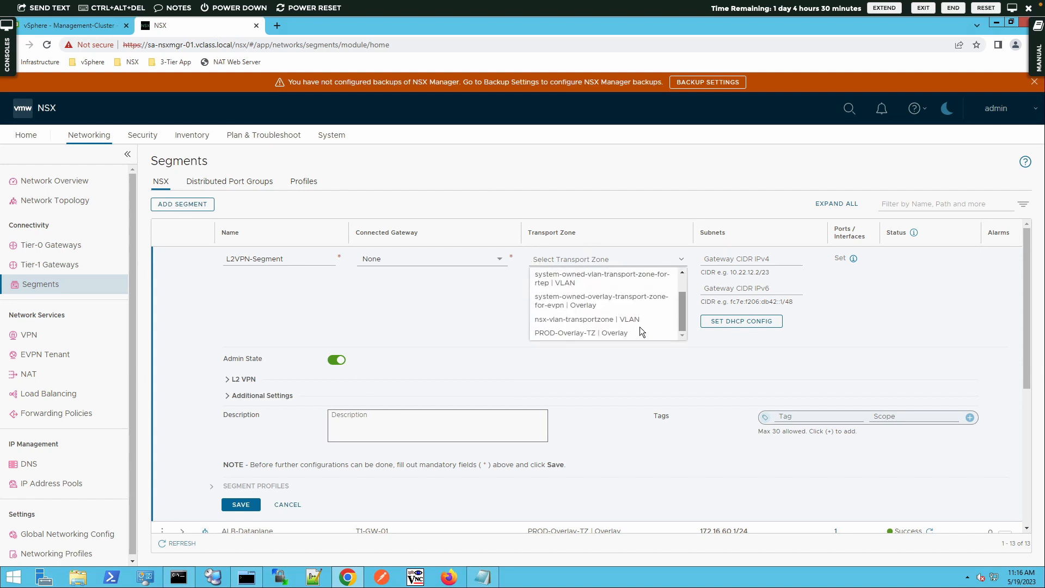
click(639, 331)
click(733, 264)
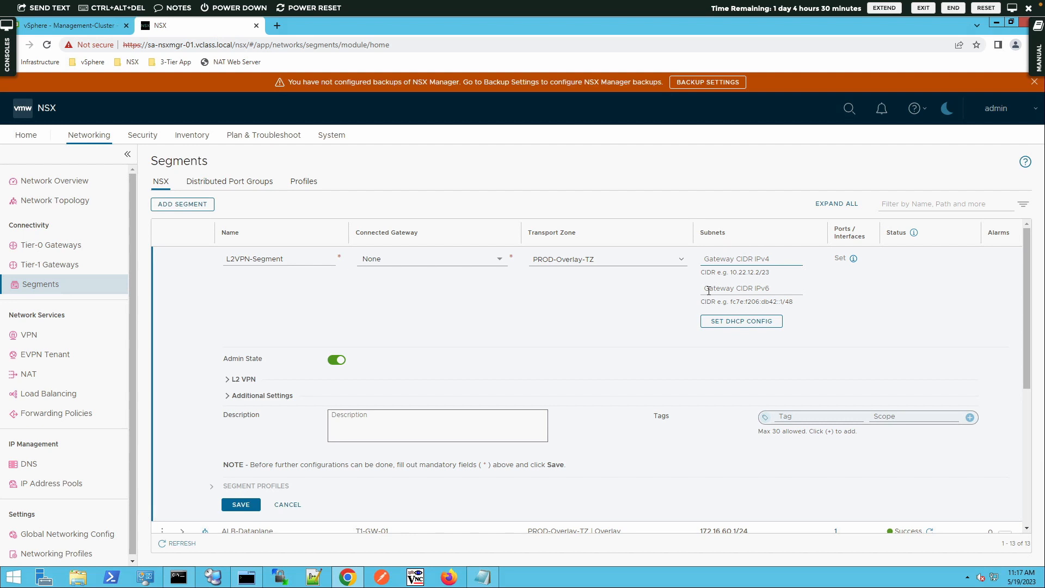
click(251, 505)
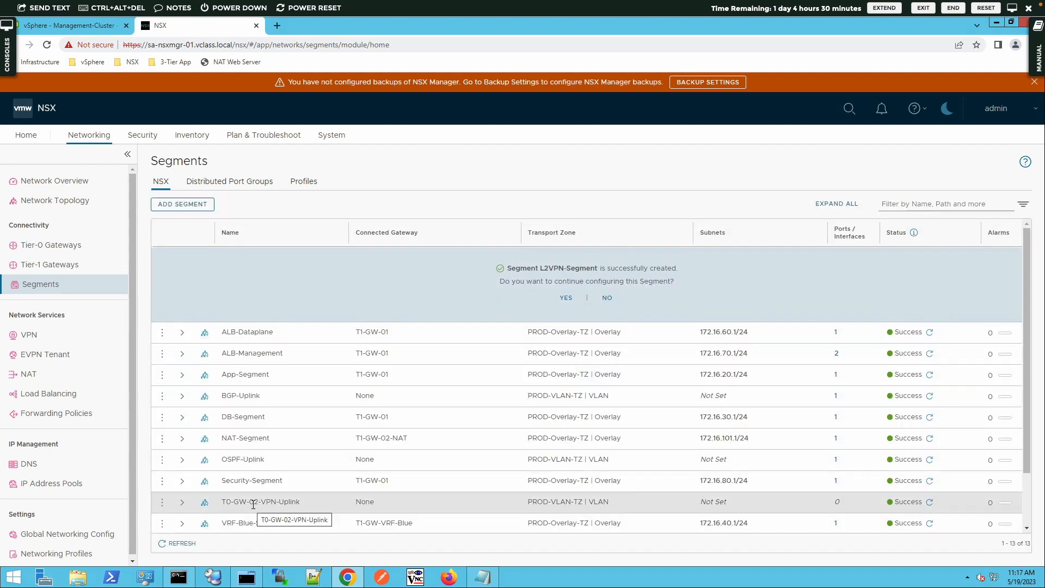
click(608, 297)
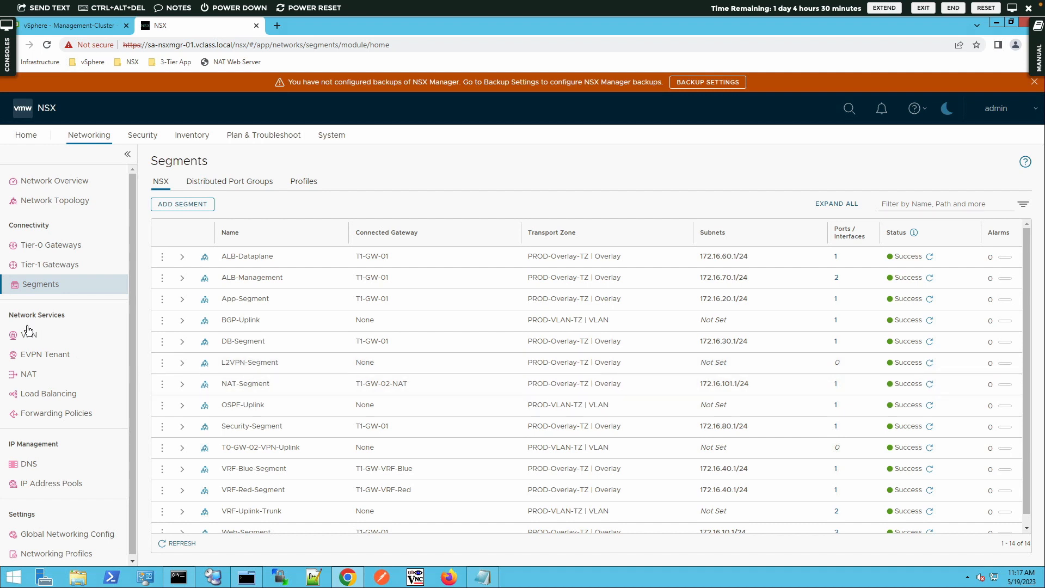
- Start a new Tier-0 gateway named T0-GW-02-VPN
click(41, 248)
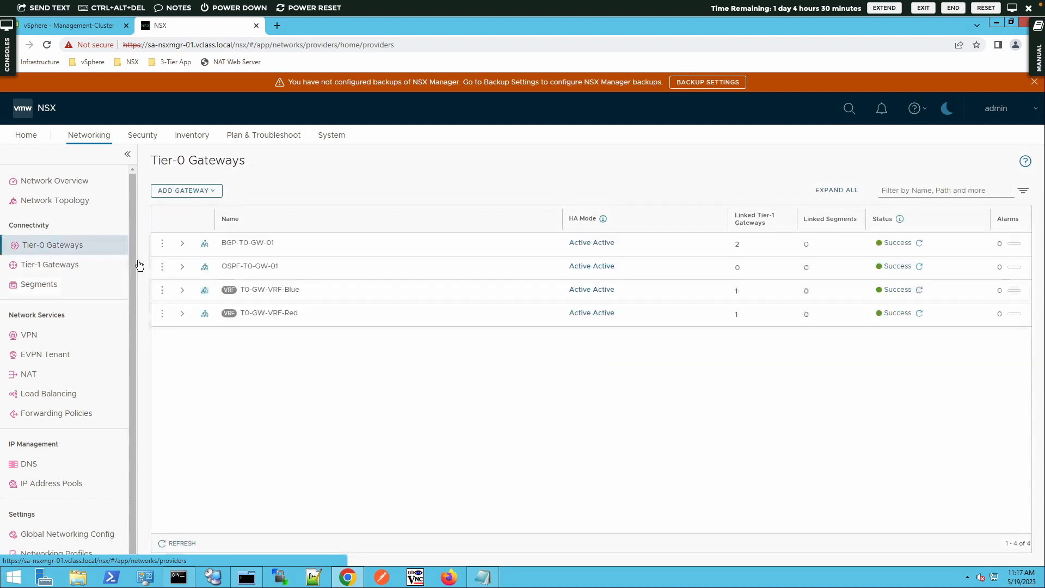
click(199, 191)
click(193, 214)
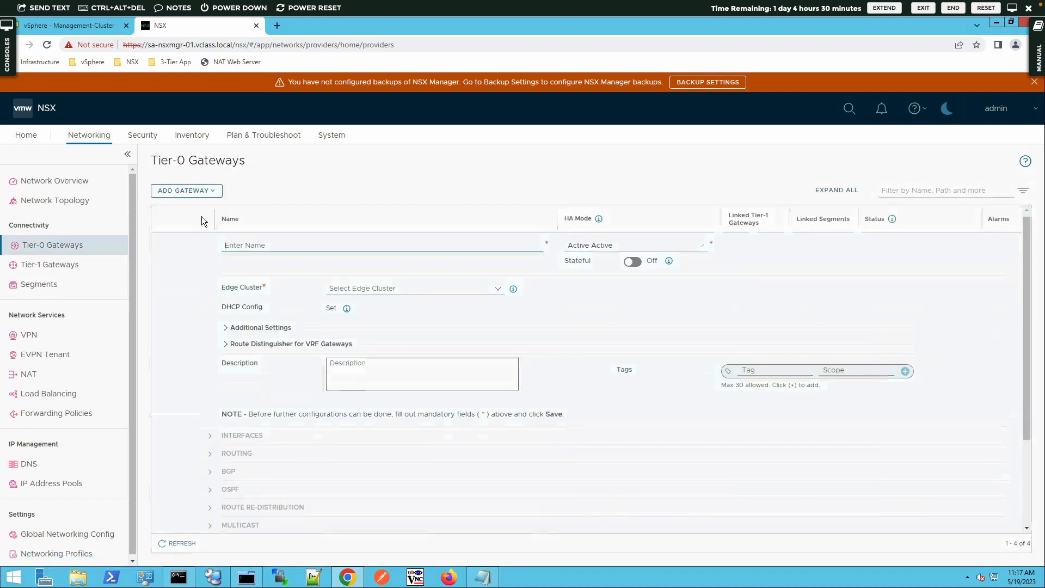
click(328, 237)
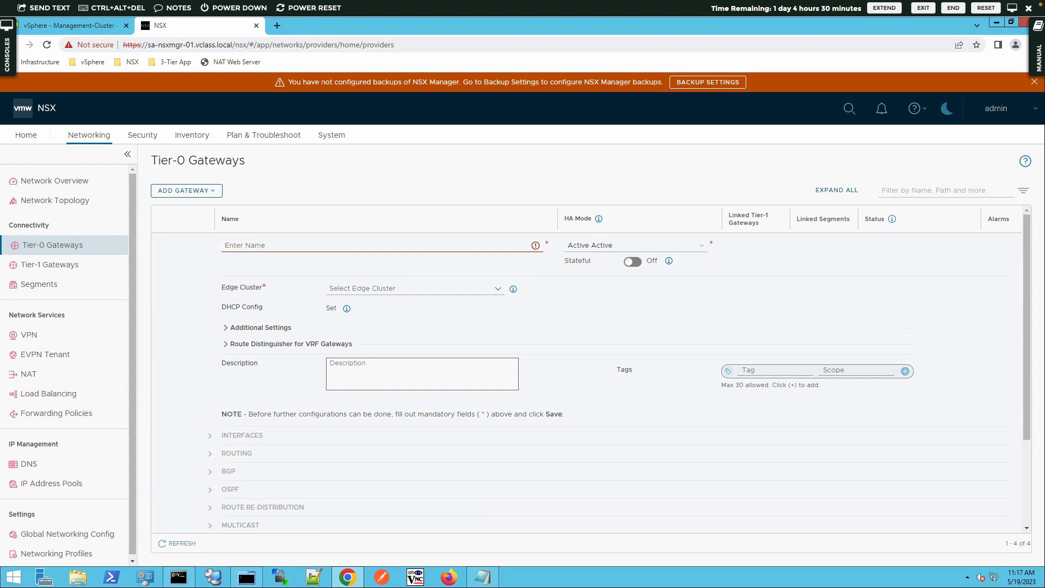
click(241, 249)
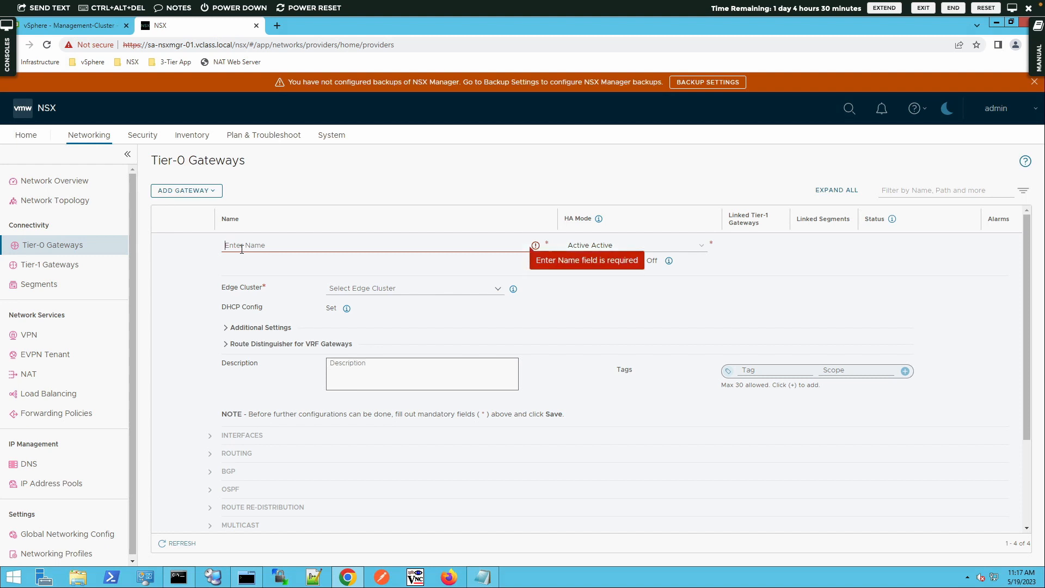
text(T0-G)
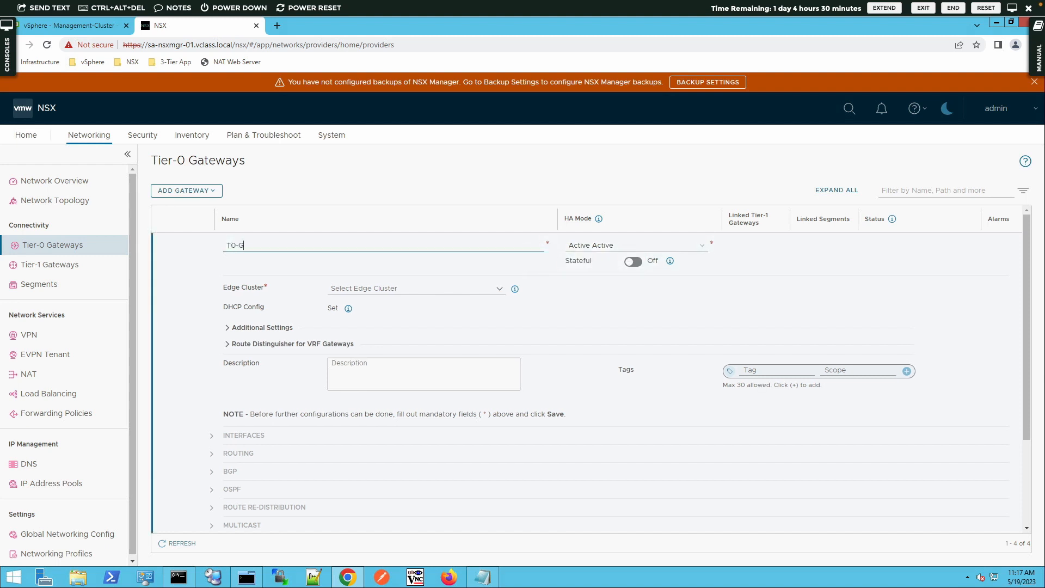
text(W-02-VPN)
- Set Active Standby, Edge-Cluster-02, Preemptive failover, preferred edge sa-nsxedge-03, and save the gateway
click(593, 247)
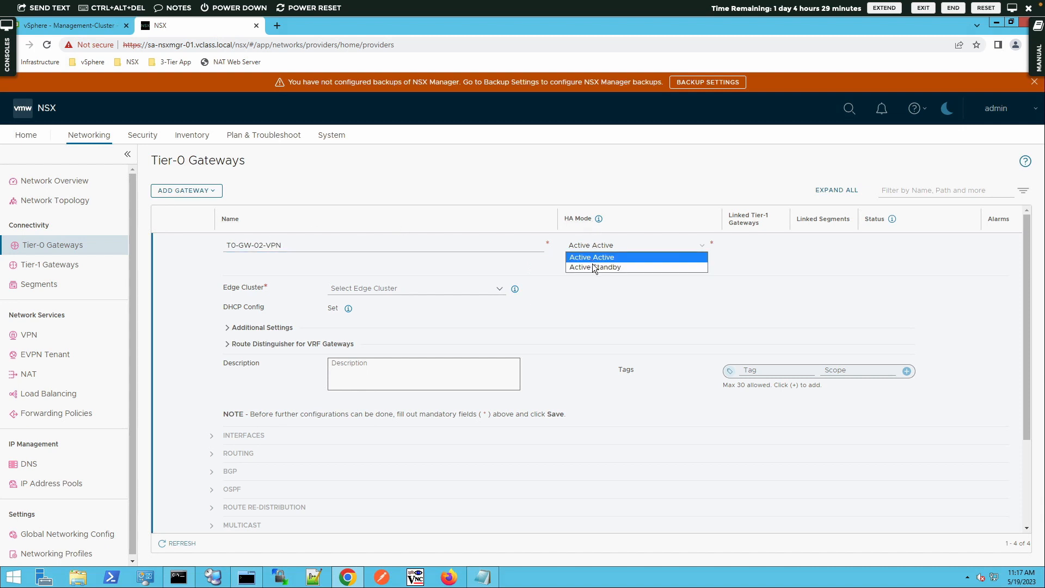
click(593, 267)
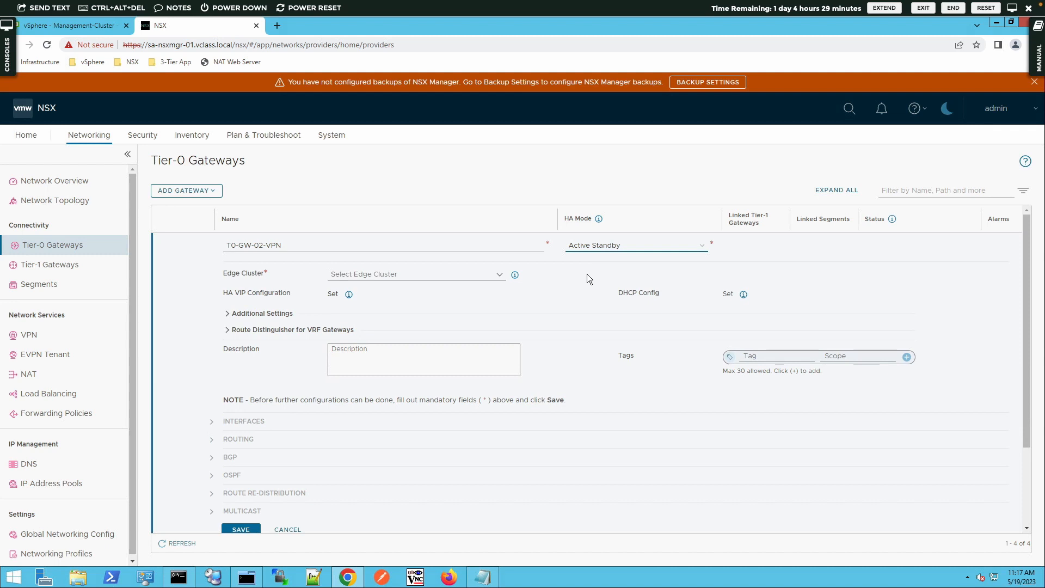
click(424, 276)
click(389, 290)
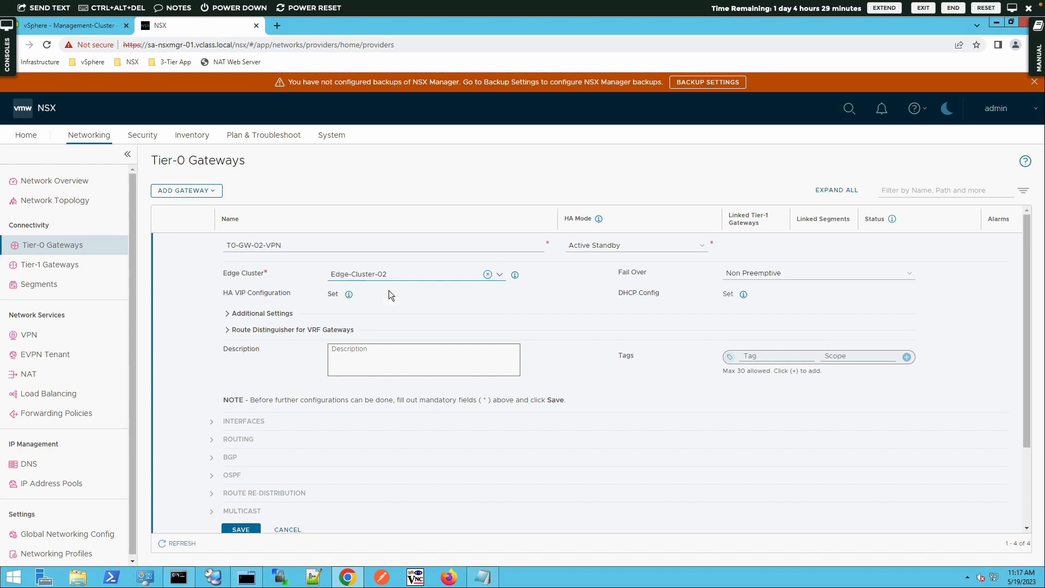
click(766, 277)
click(757, 292)
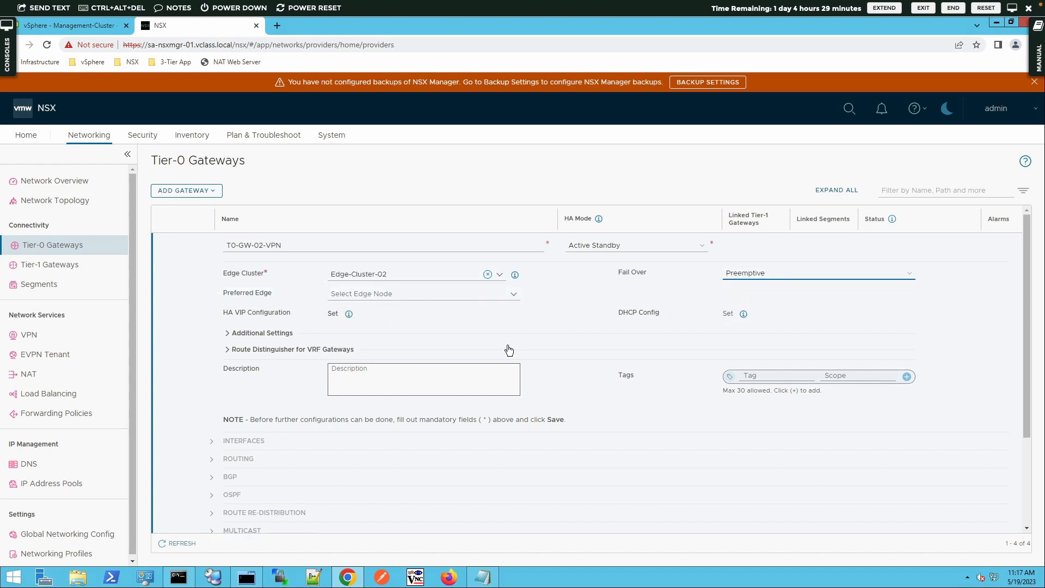
click(458, 296)
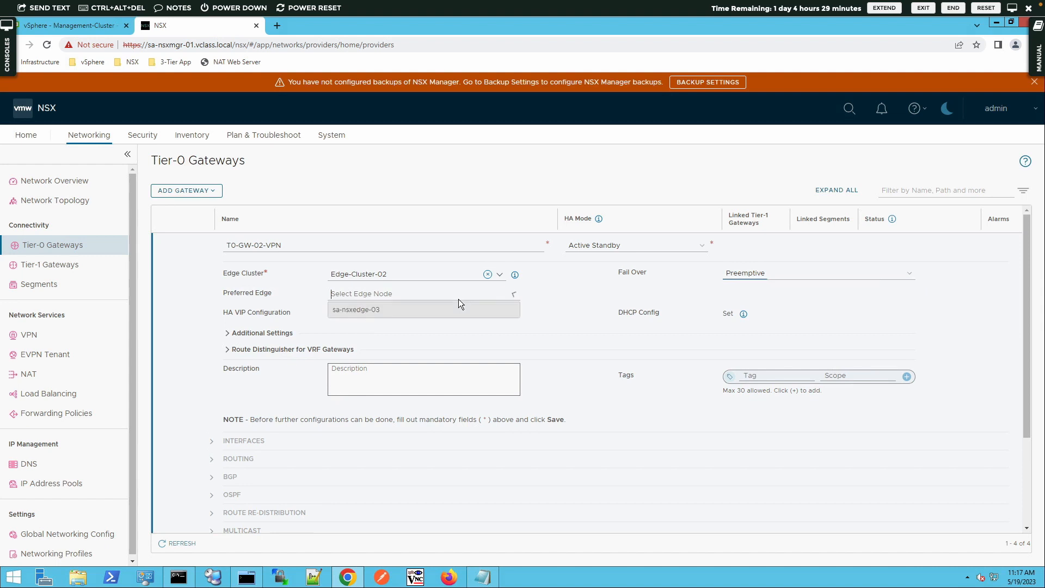
click(408, 315)
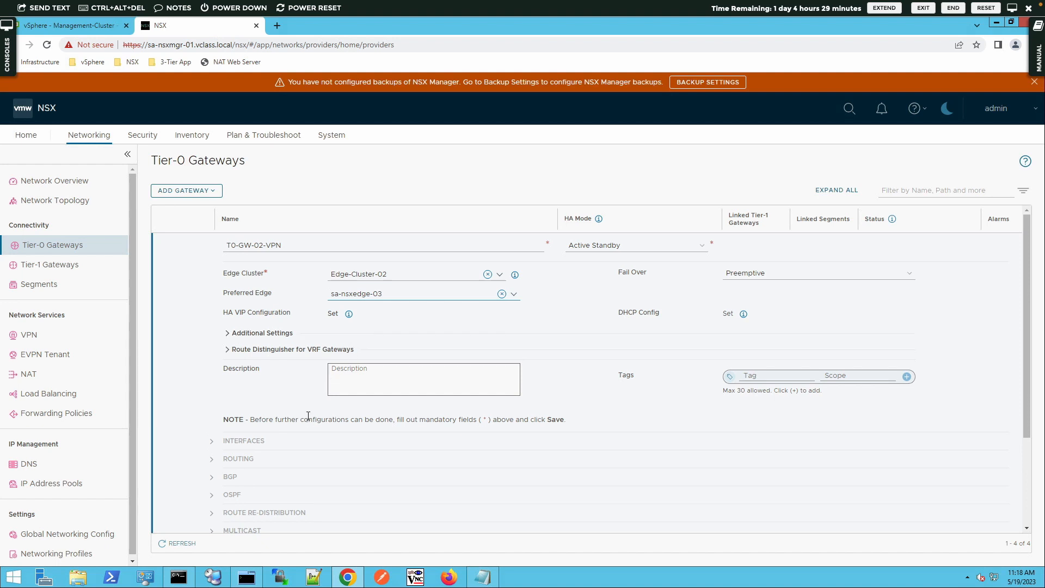
scroll(308, 416, down, 1)
scroll(308, 415, down, 2)
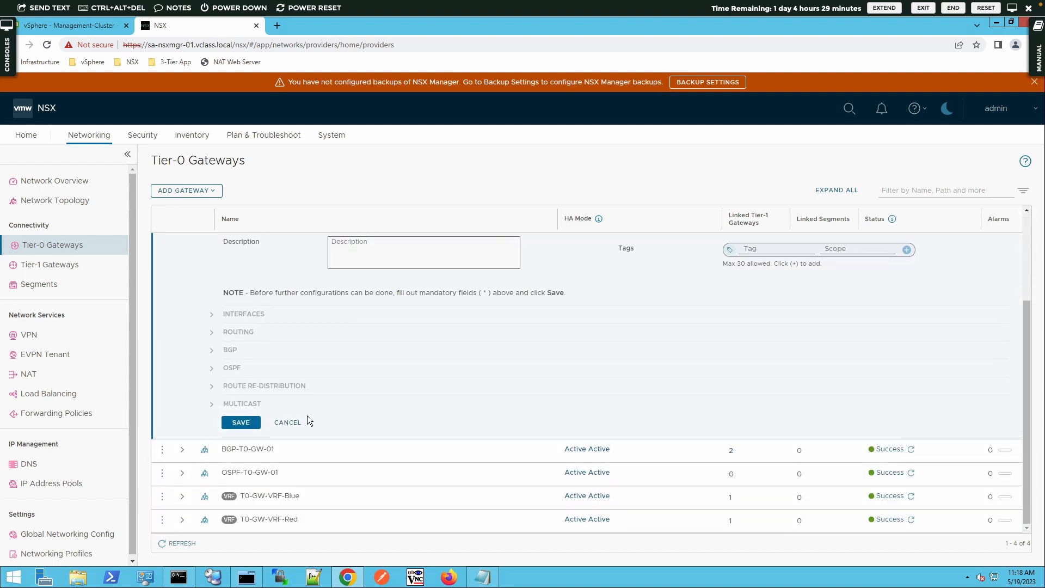
click(241, 423)
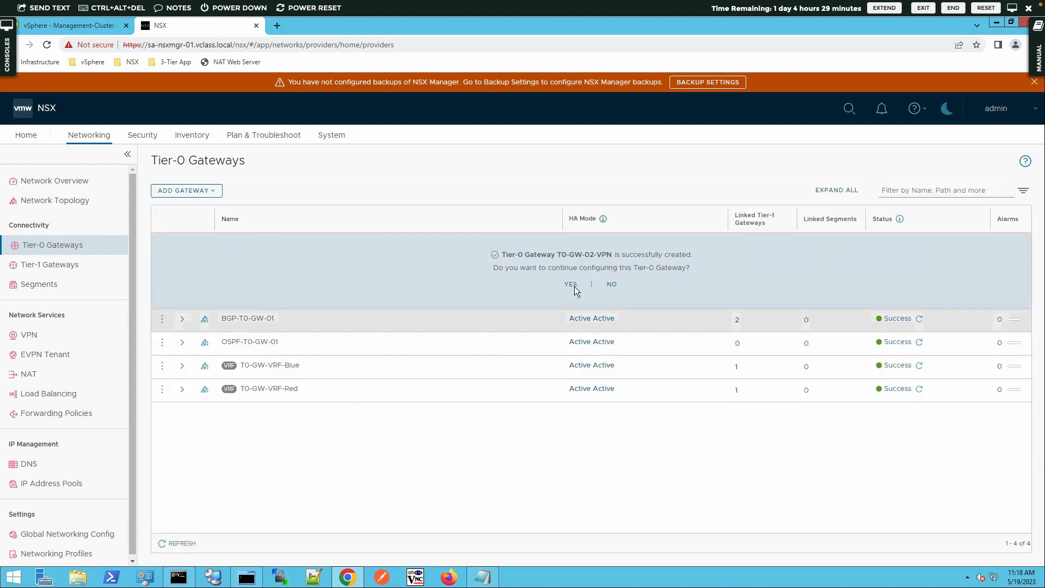
- Keep editing T0-GW-02-VPN and add a redistribution rule named 'T0-GW-02-VPN Route Redistribution'
click(571, 284)
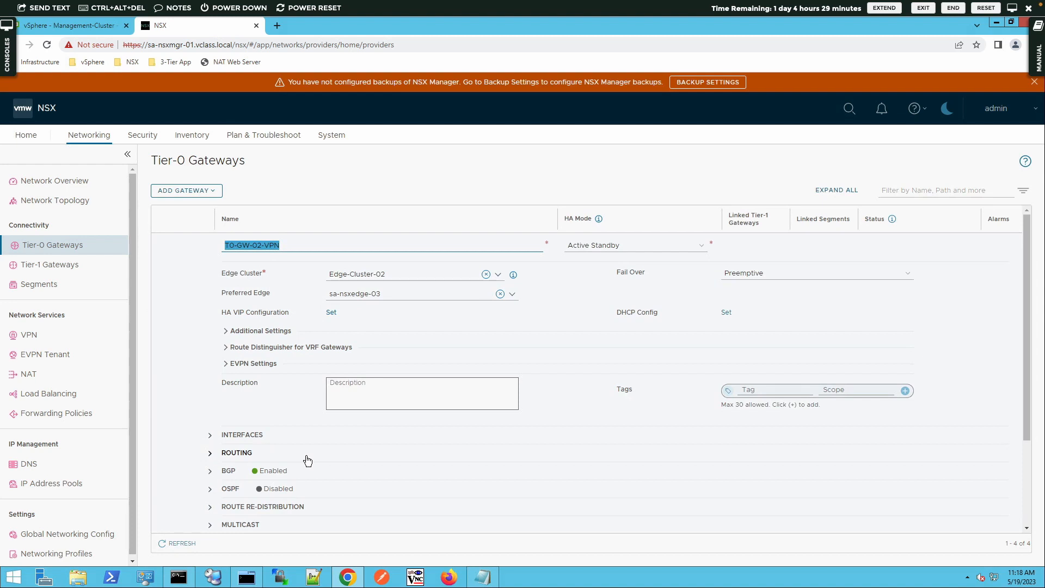
click(209, 507)
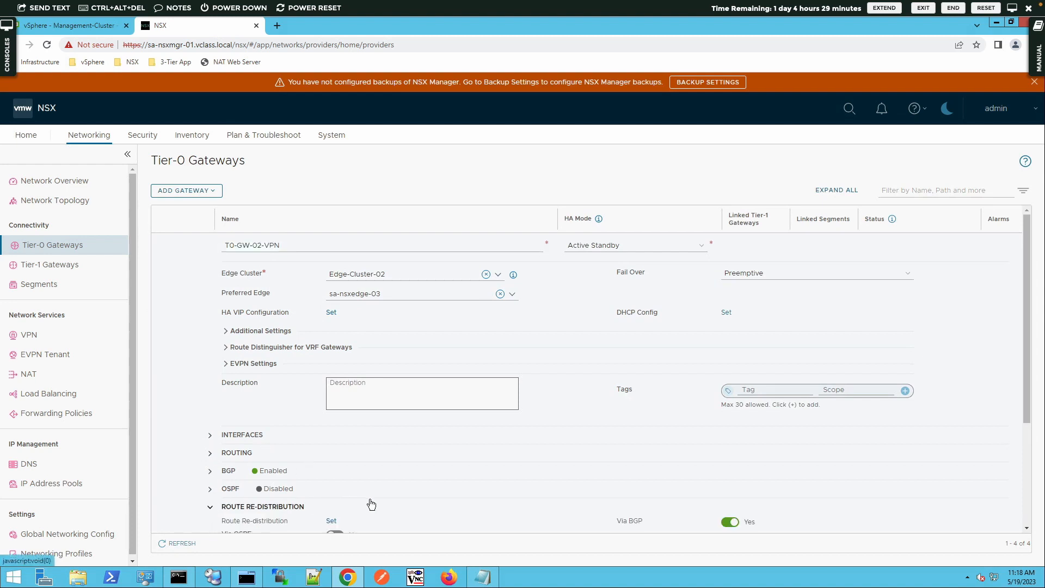
scroll(369, 499, down, 1)
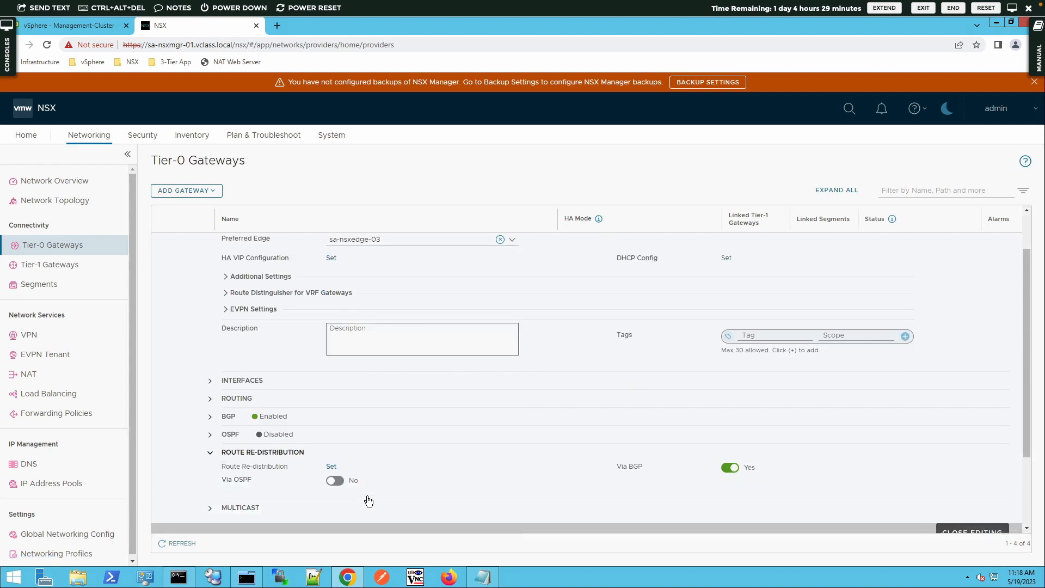
click(331, 469)
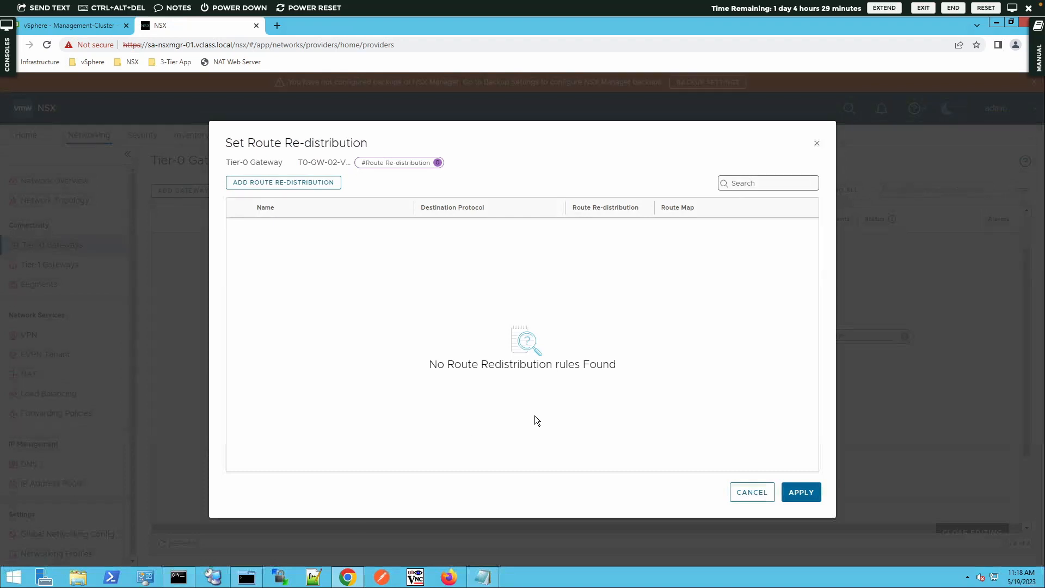
click(327, 185)
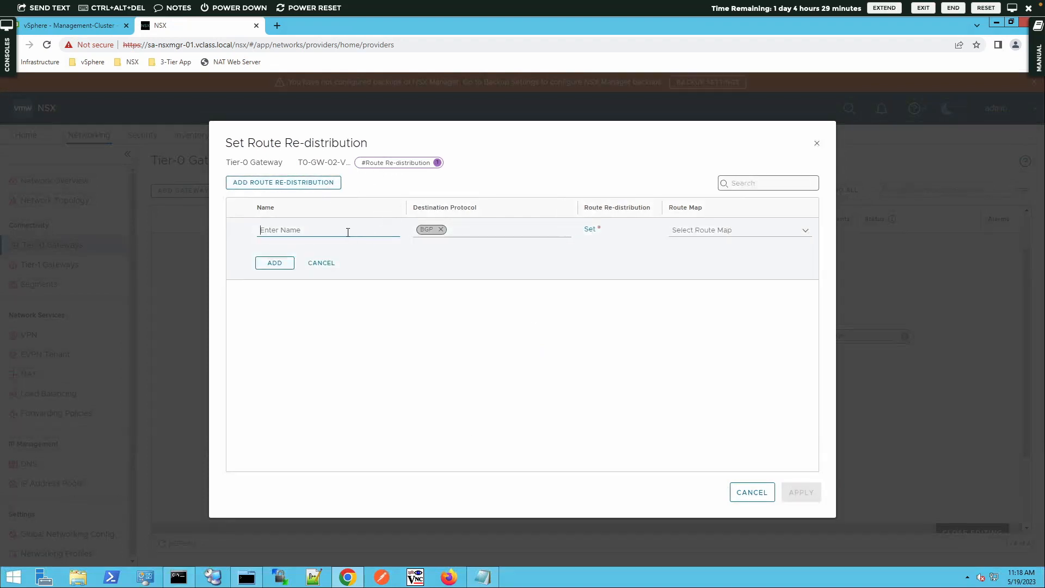
text(T0-GW-02-VPN Route Redistribuitn)
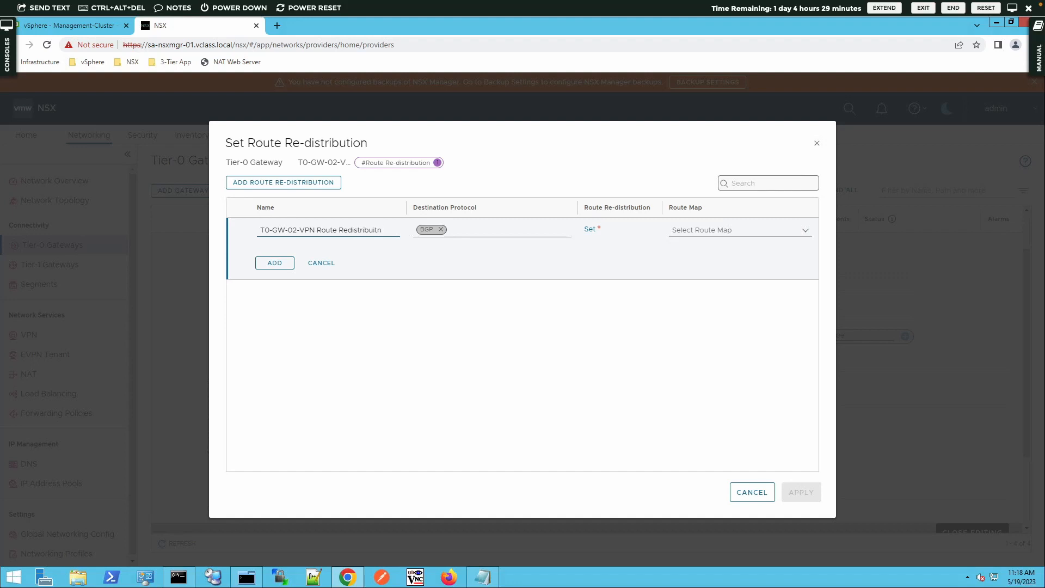
key(BackSpace)
key(BackSpace)
text(tioin)
right_click(348, 232)
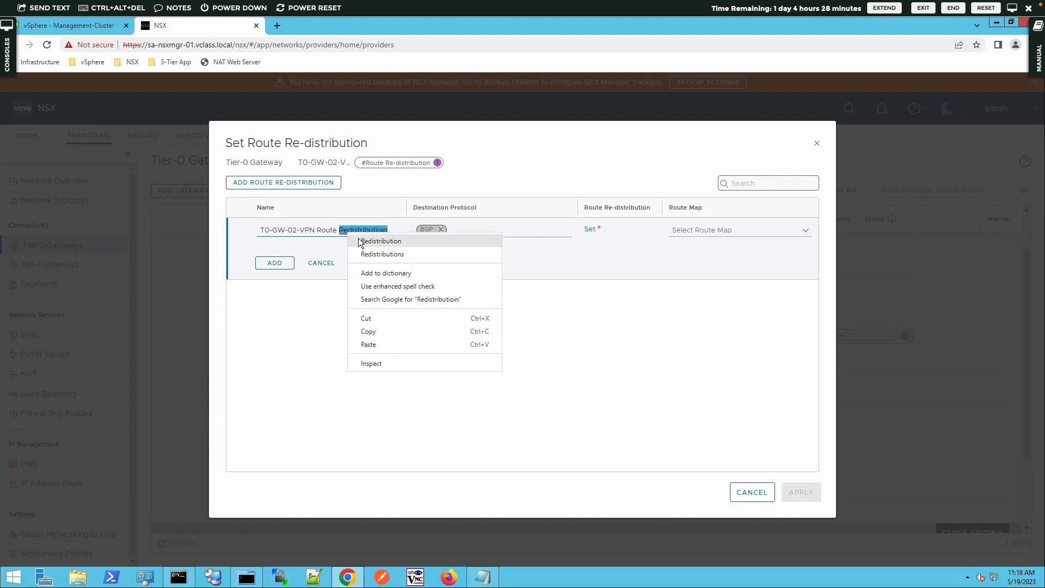
click(358, 237)
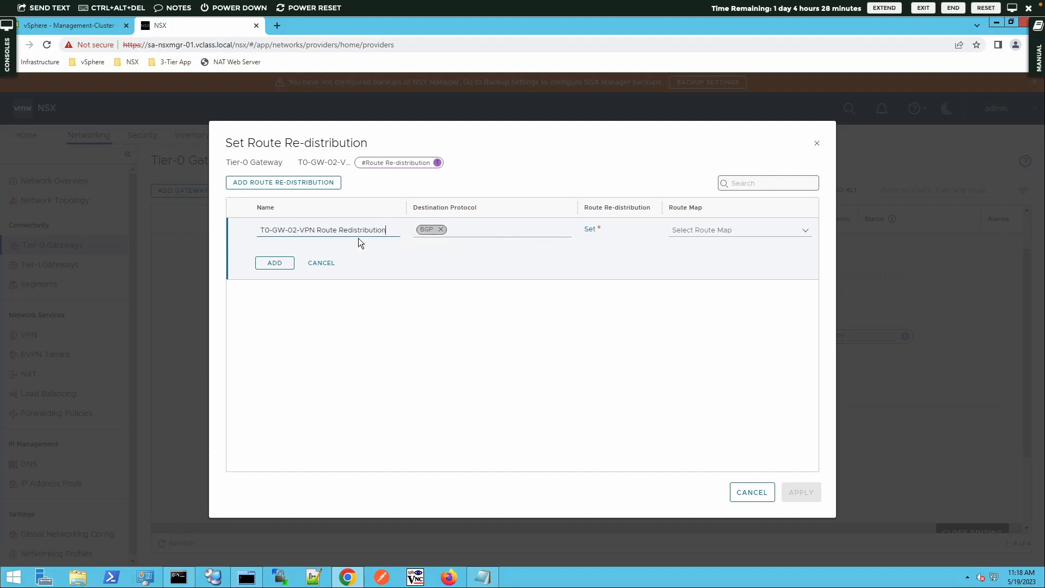
- Redistribute Static Routes and Connected Interfaces & Segments via the BGP rule and apply it
click(590, 231)
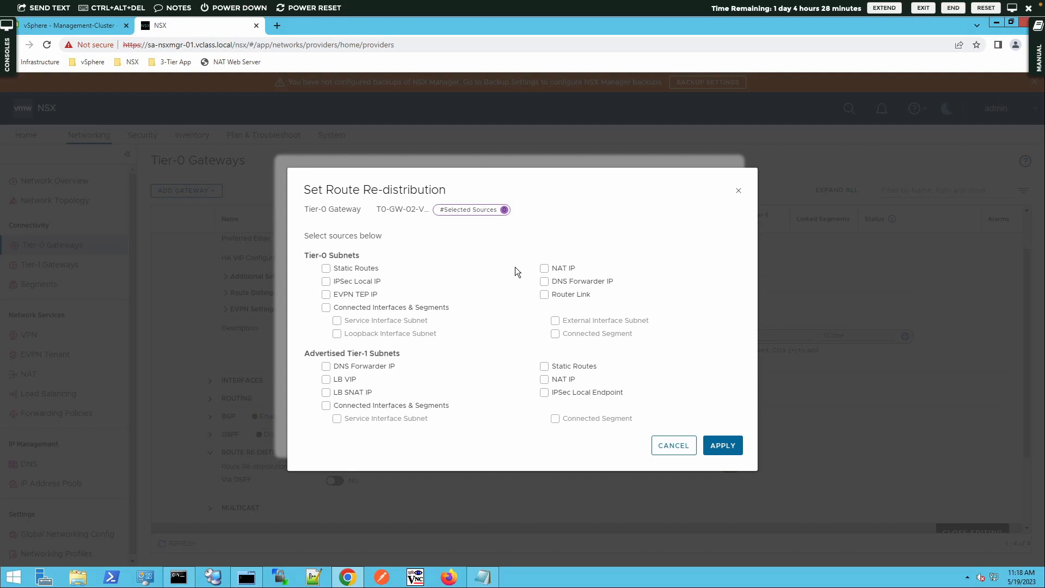
click(326, 269)
click(326, 308)
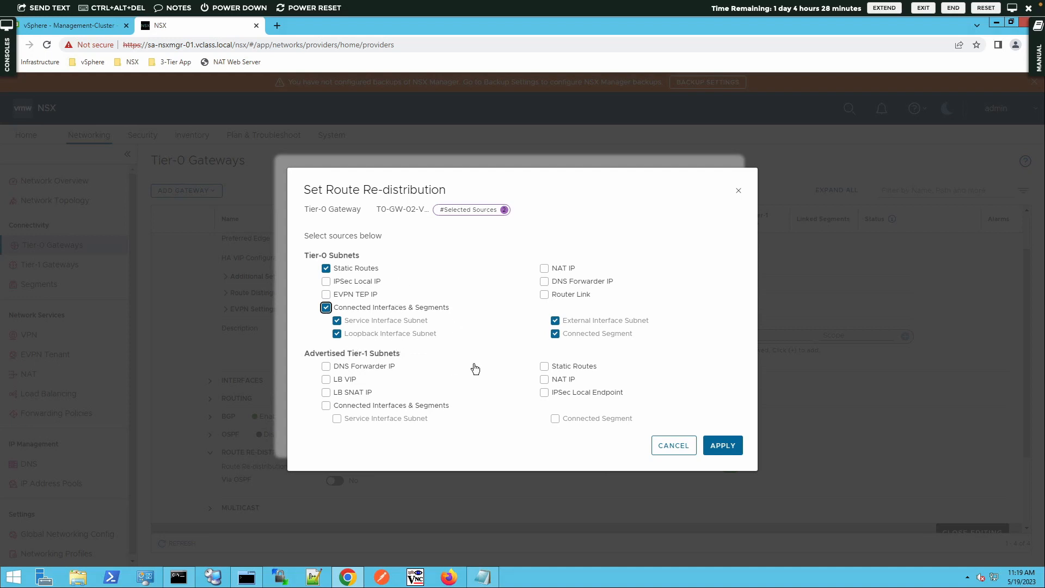
click(721, 443)
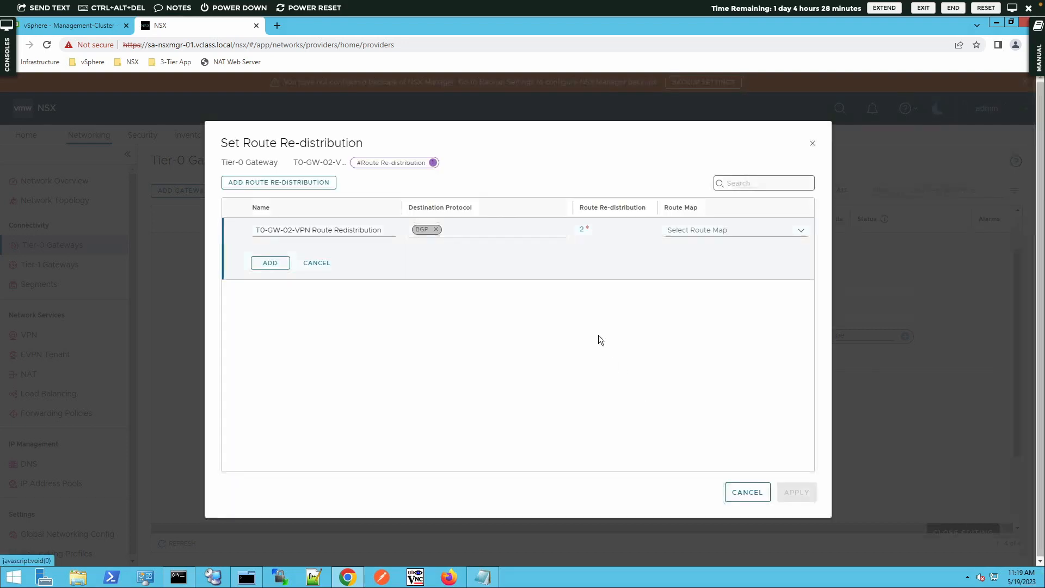
click(269, 263)
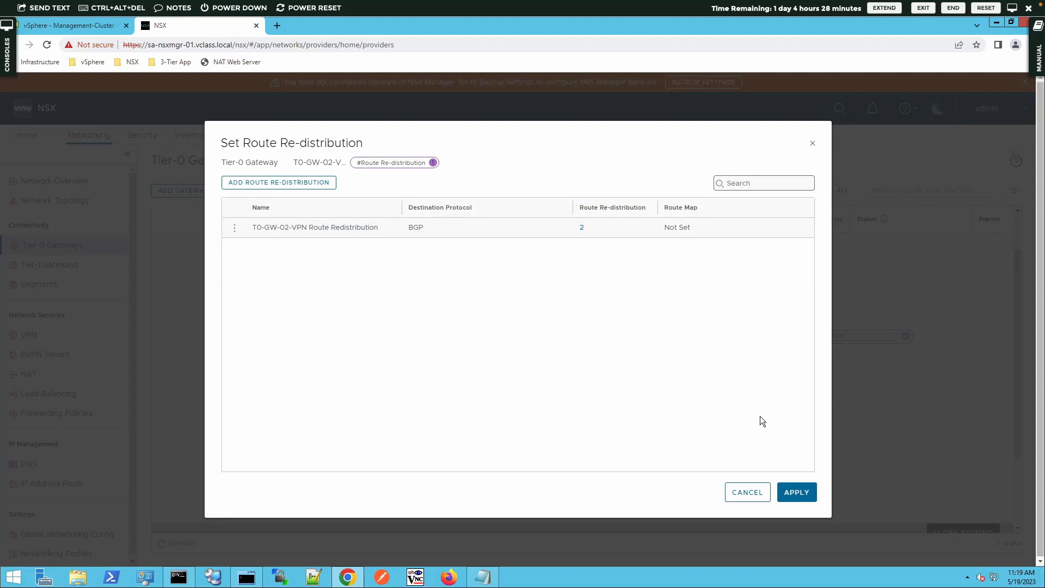
click(805, 491)
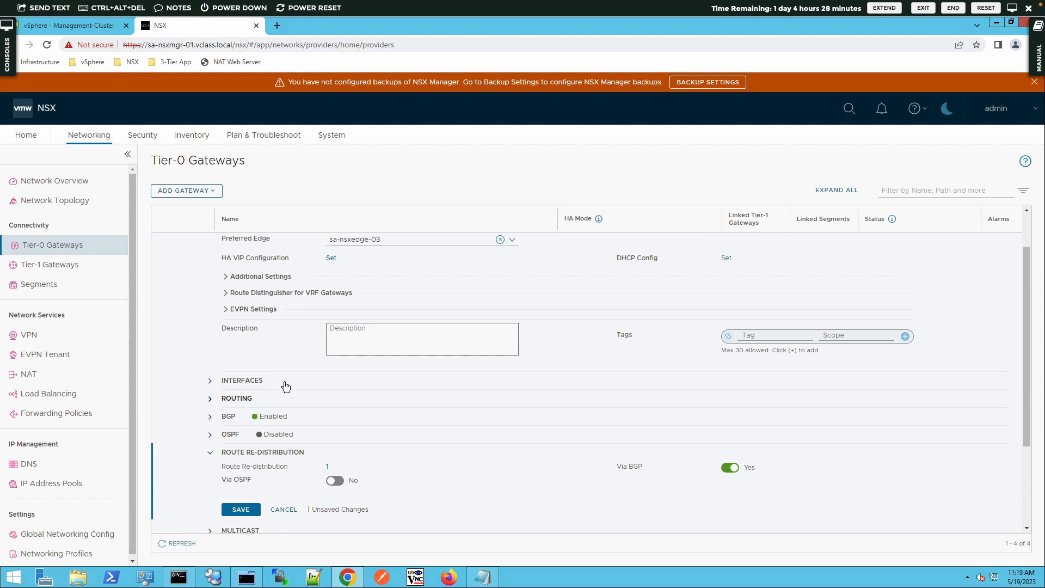
- Save the gateway, review its BGP settings (local AS 65000), and open its interfaces list
click(221, 386)
scroll(231, 403, down, 3)
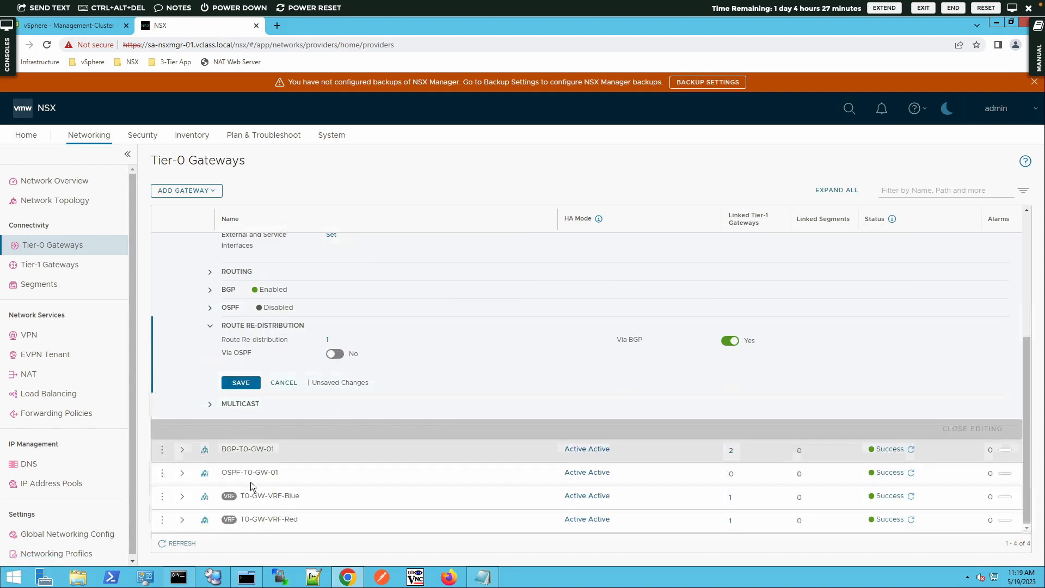
click(239, 383)
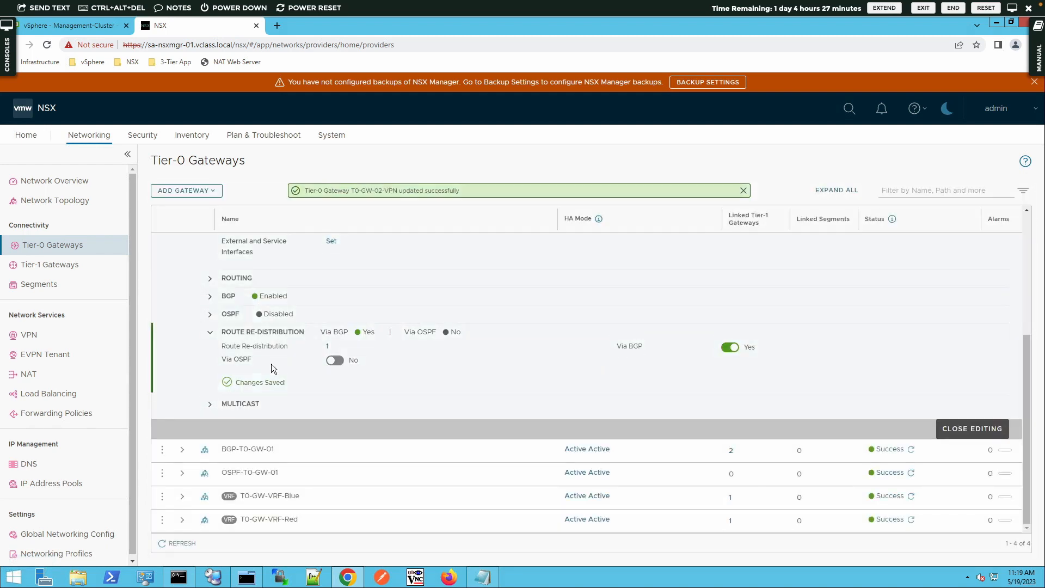
scroll(497, 362, up, 2)
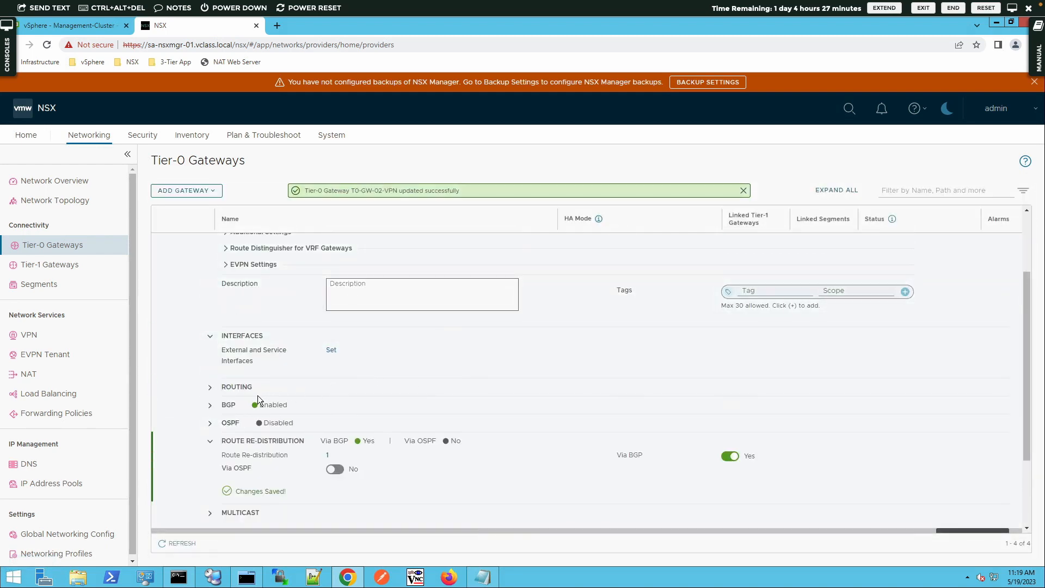
click(210, 405)
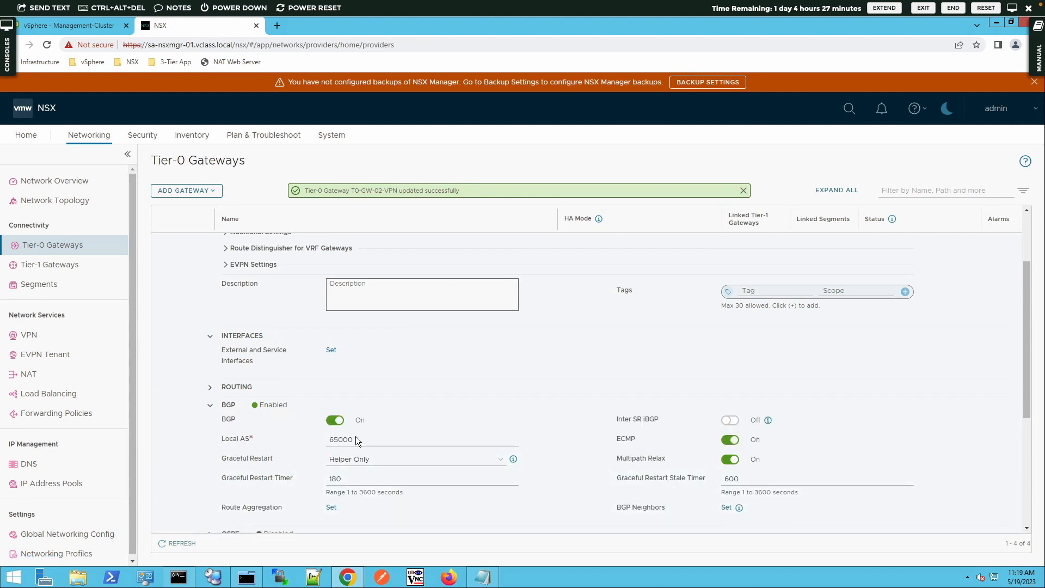
click(357, 438)
scroll(356, 438, down, 2)
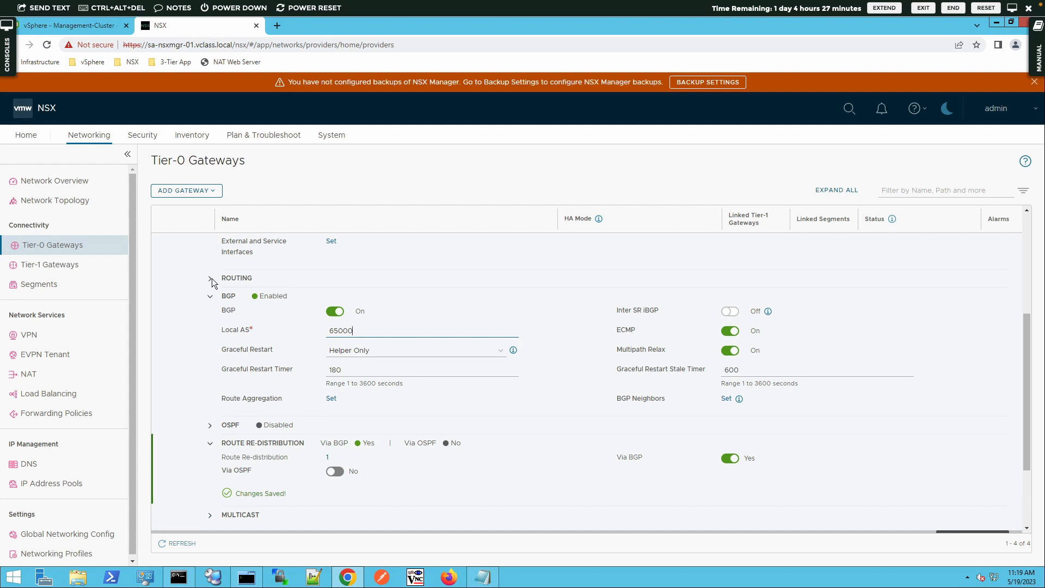
scroll(220, 284, up, 2)
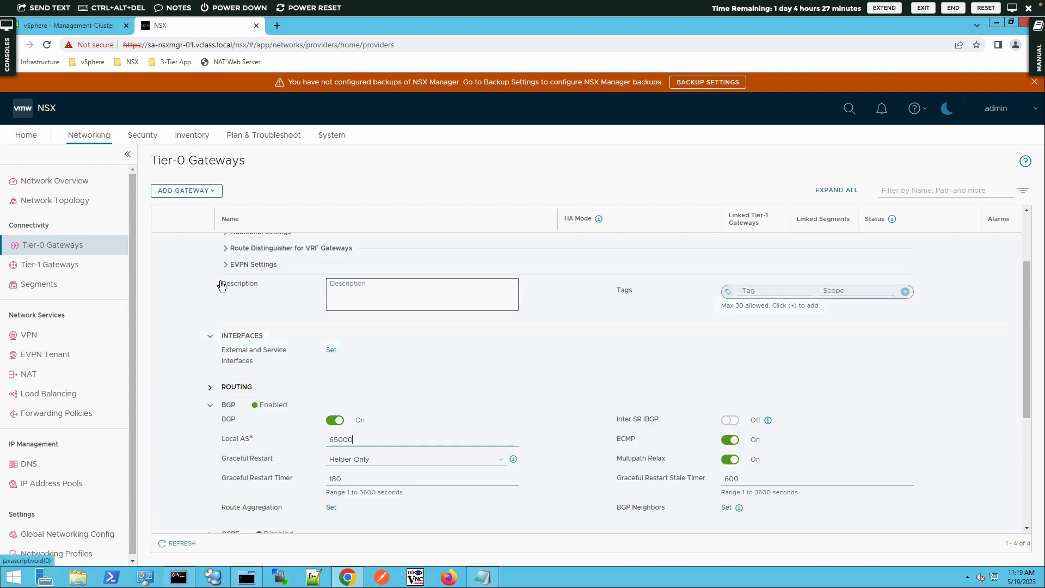
click(331, 349)
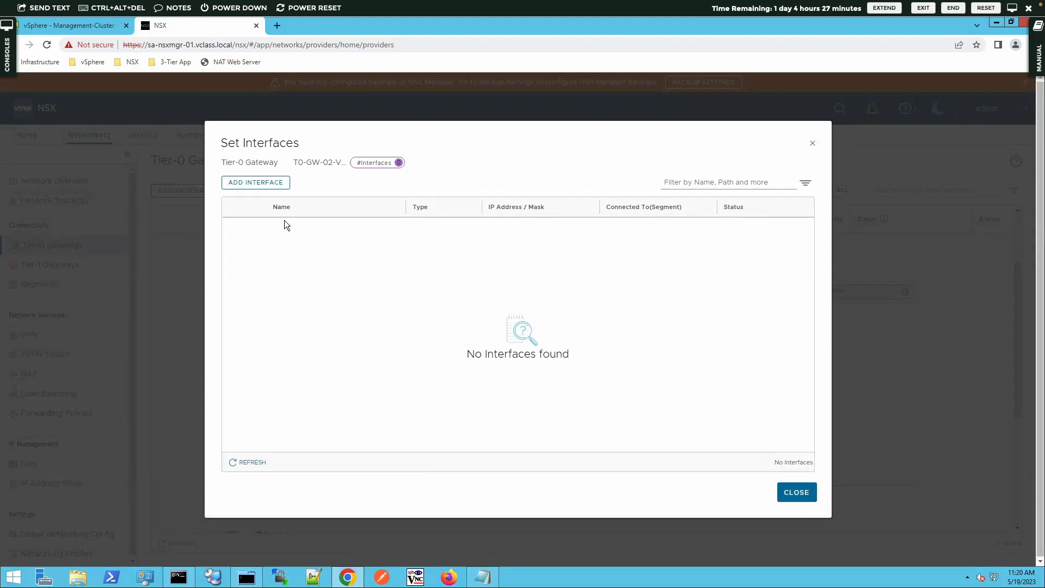
- Add interface T0-GW-02-VPN-Uplink with IP 192.168.201.2/24
click(269, 185)
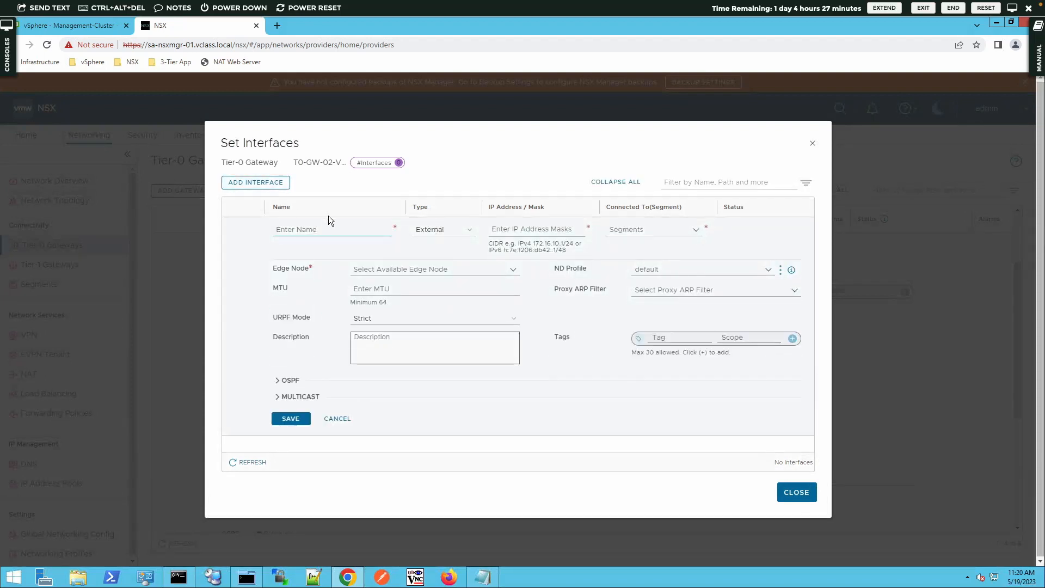
text(T)
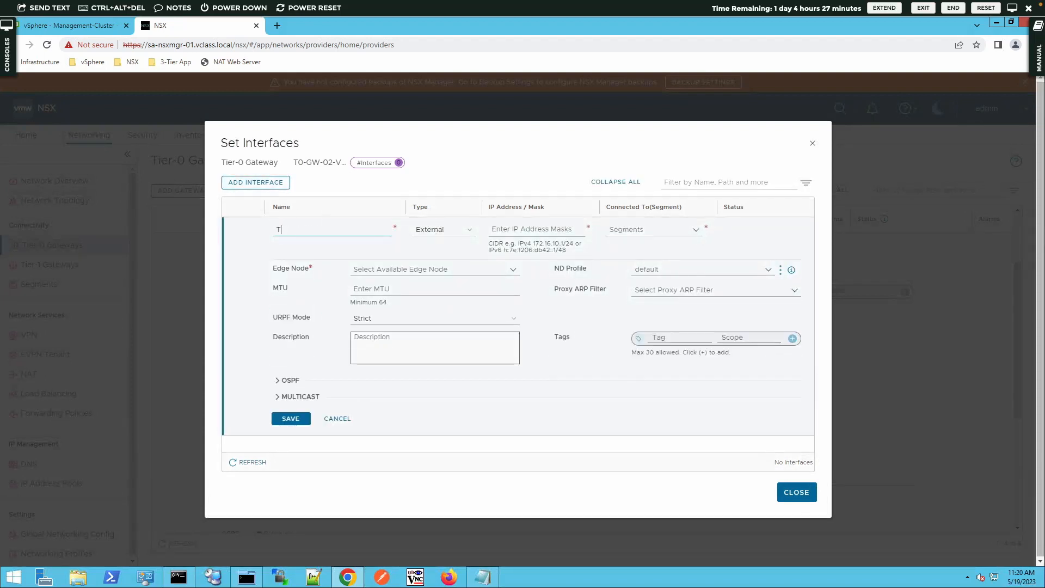
text(0-GW-02-0VPN-Uplink)
click(524, 224)
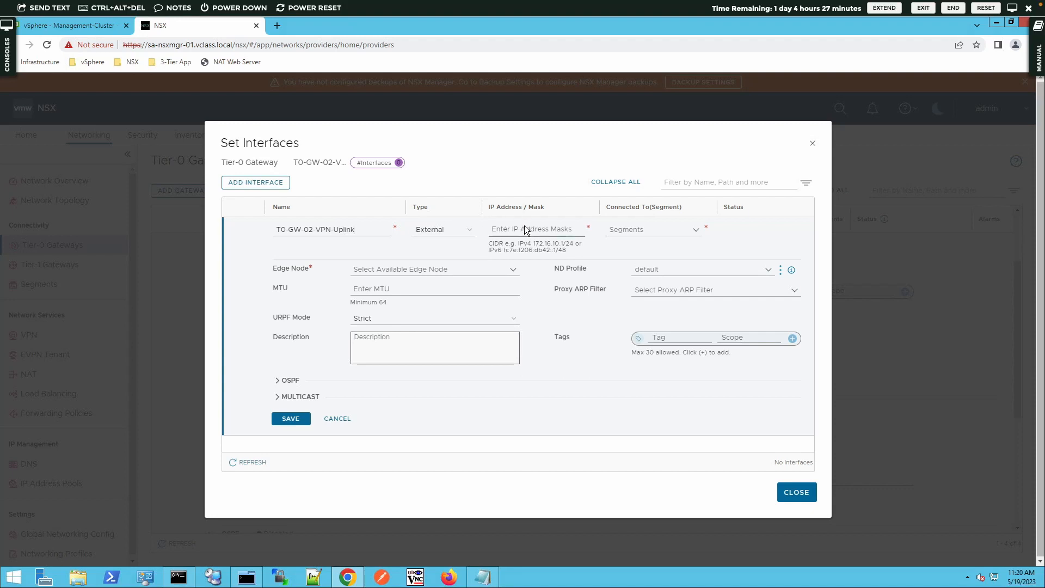
text(192.168.201.2/24)
key(Return)
- Connect it to segment T0-GW-02-VPN-Uplink on edge sa-nsxedge-03, save, and close the list
click(691, 229)
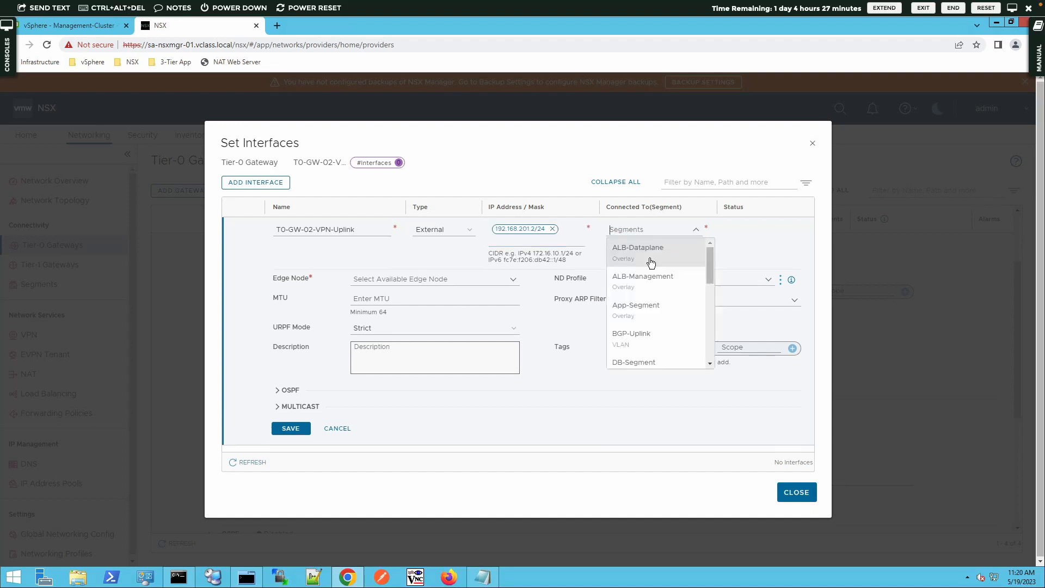
click(709, 330)
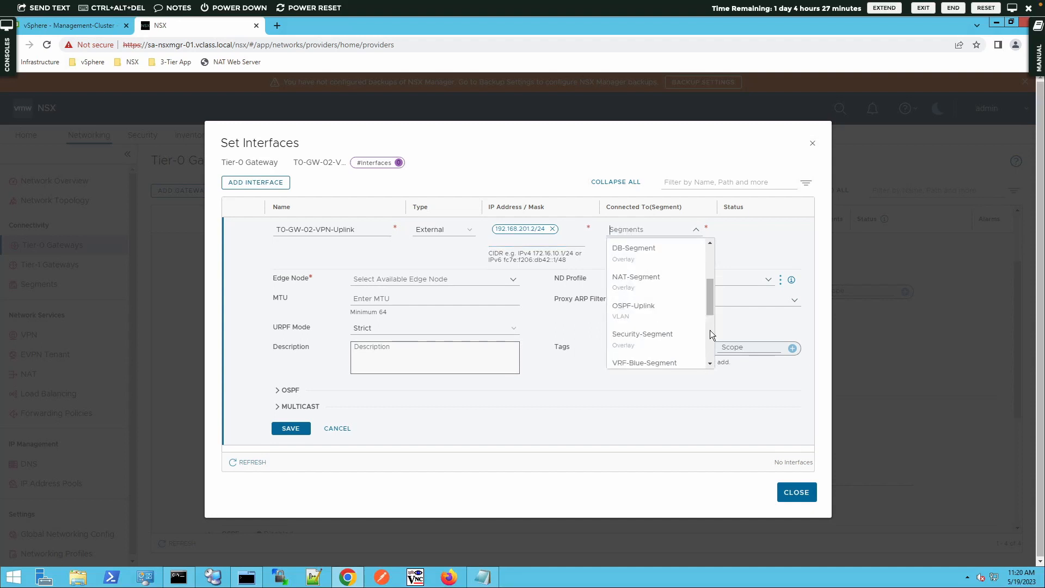
click(711, 351)
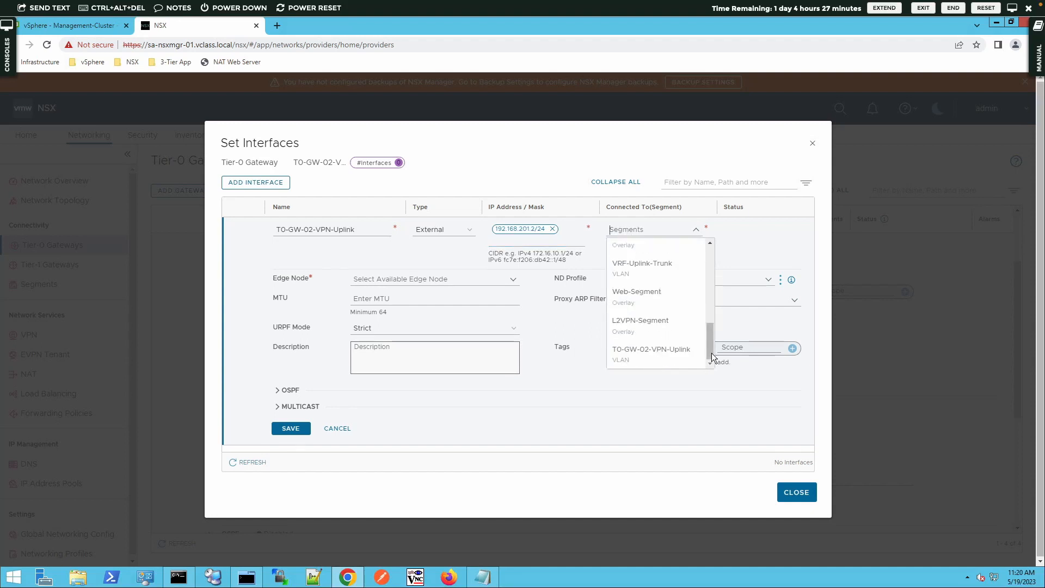
click(677, 355)
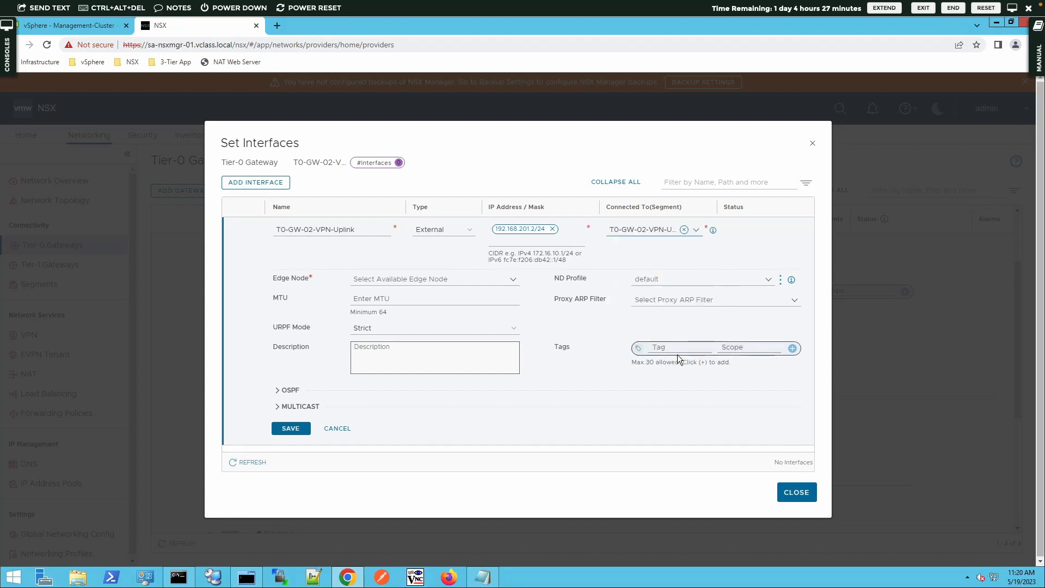
click(455, 278)
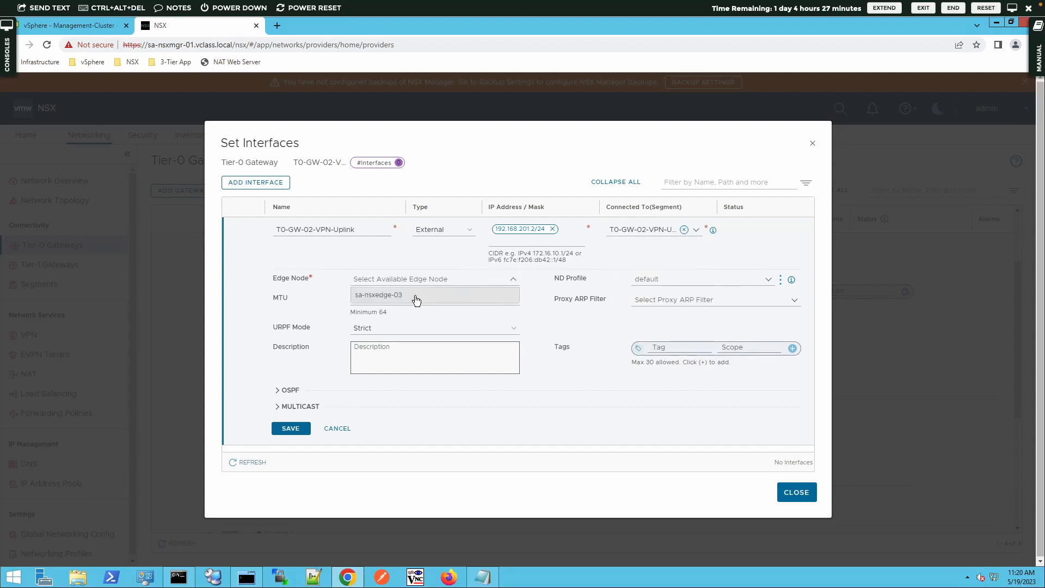
click(415, 295)
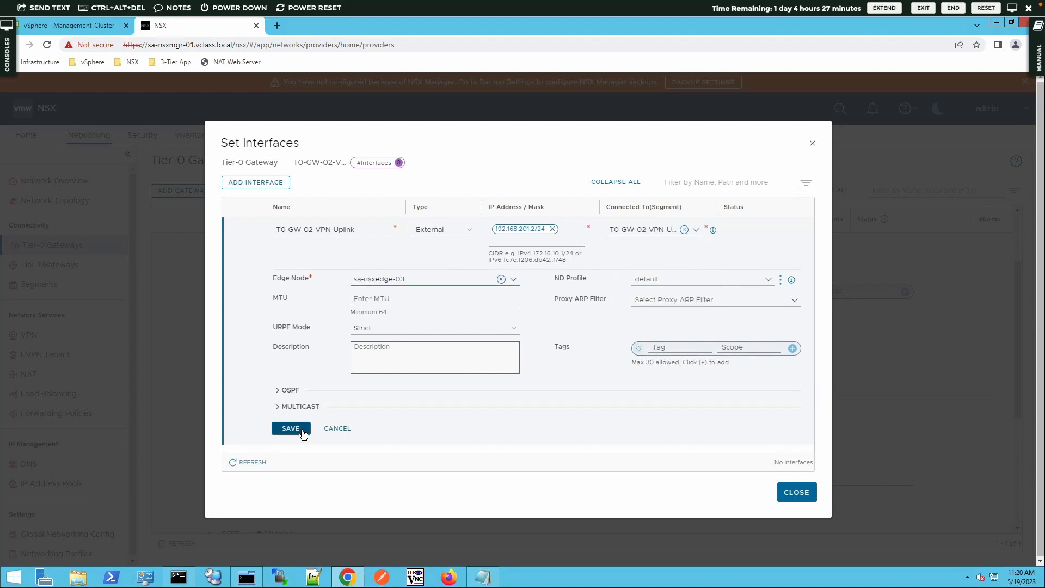
click(290, 429)
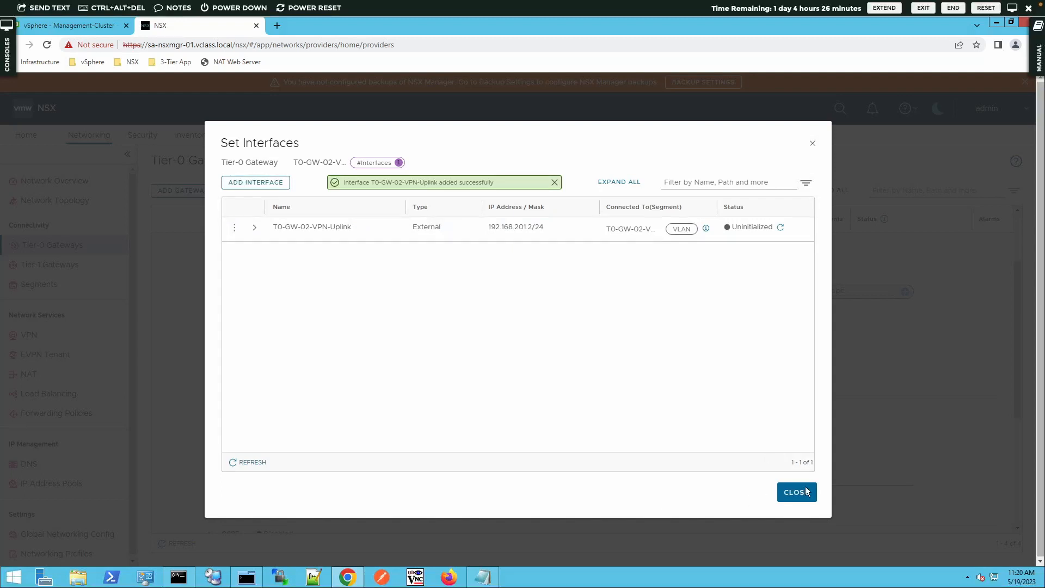
click(781, 228)
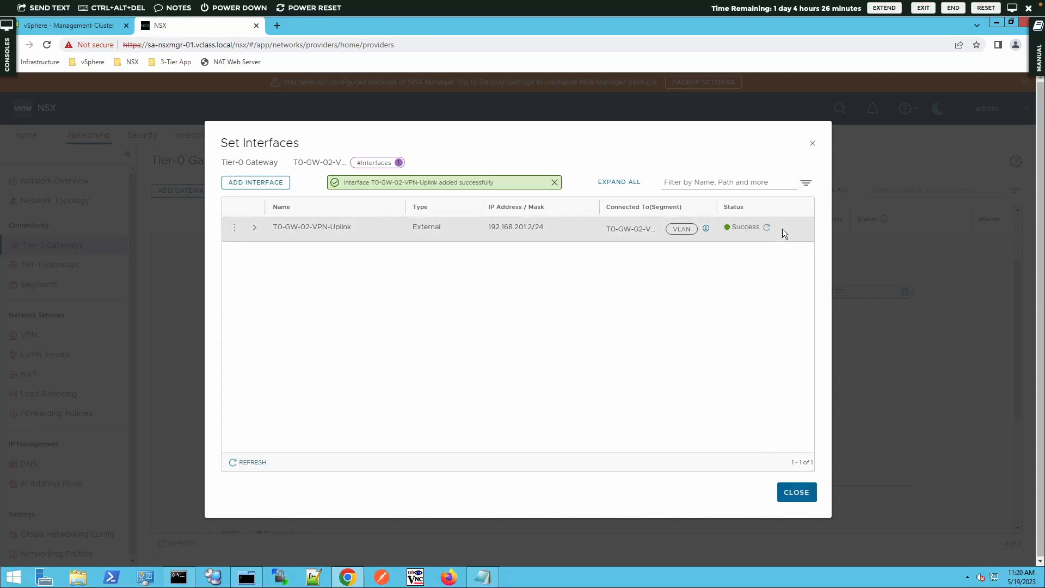
click(795, 492)
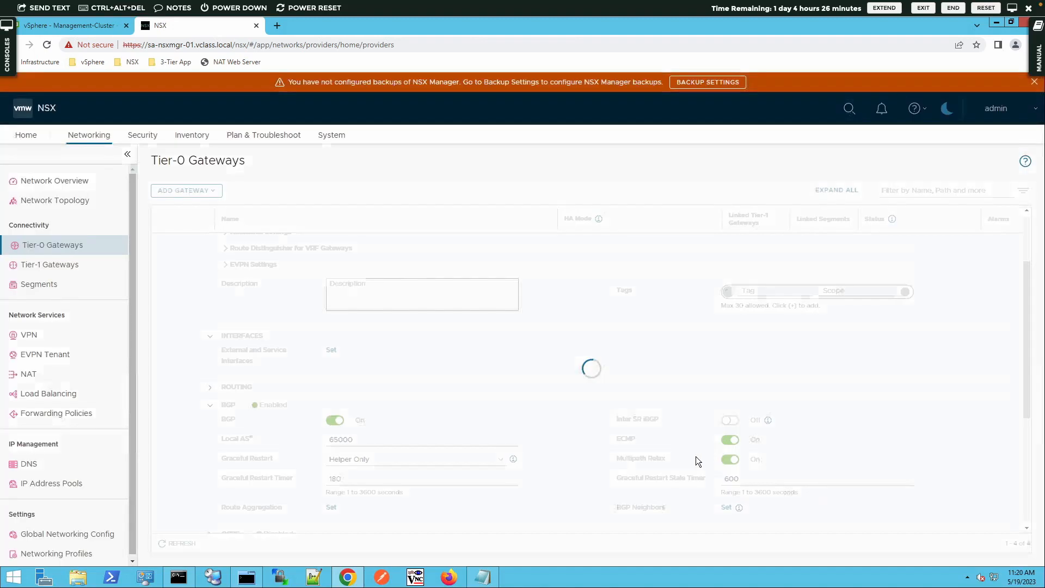
- Close the T0-GW-02-VPN editor to return to the Tier-0 gateway list
mouse_move(512, 461)
scroll(510, 463, down, 2)
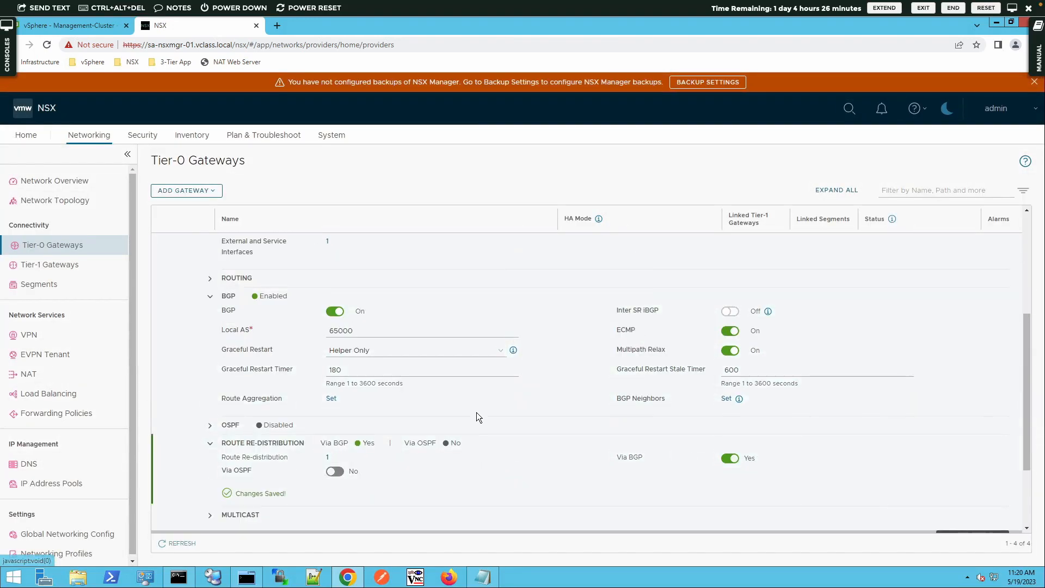
scroll(815, 439, down, 1)
scroll(815, 439, down, 1)
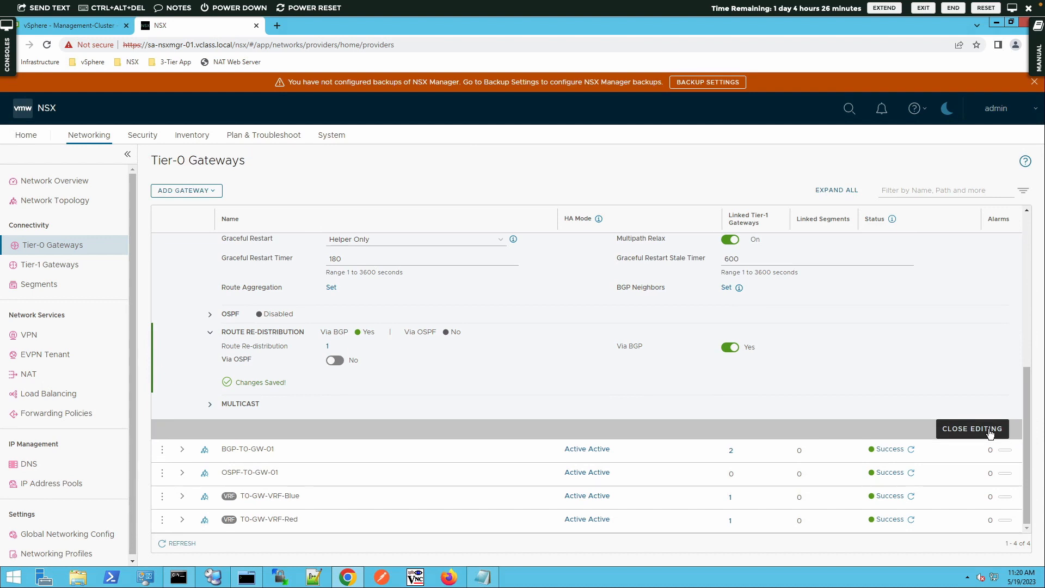
click(971, 429)
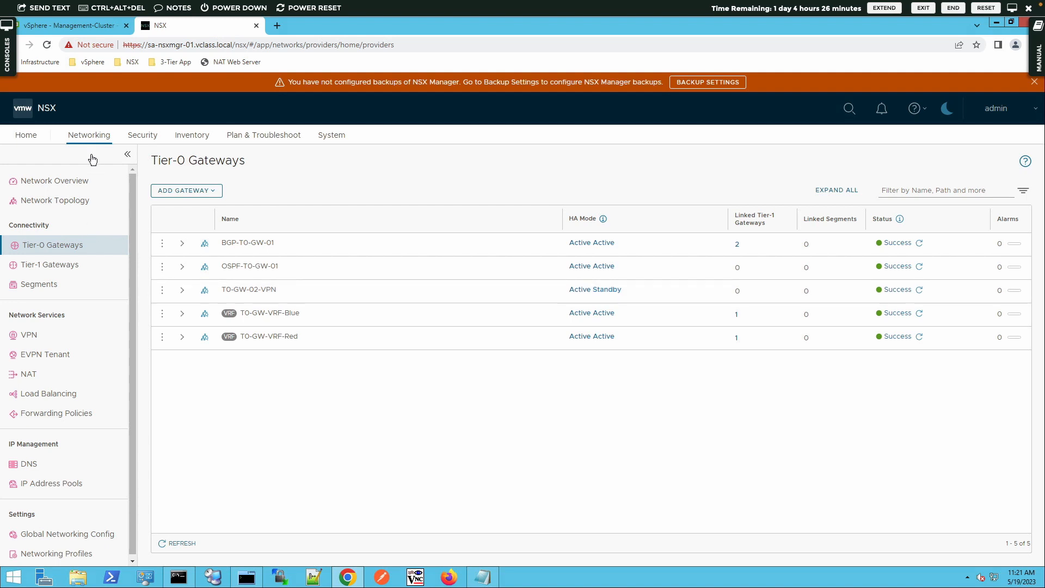
- Add IPSec VPN service IPSec-for-L2VPN on gateway T0-GW-02-VPN, save it, and decline further configuration
click(33, 337)
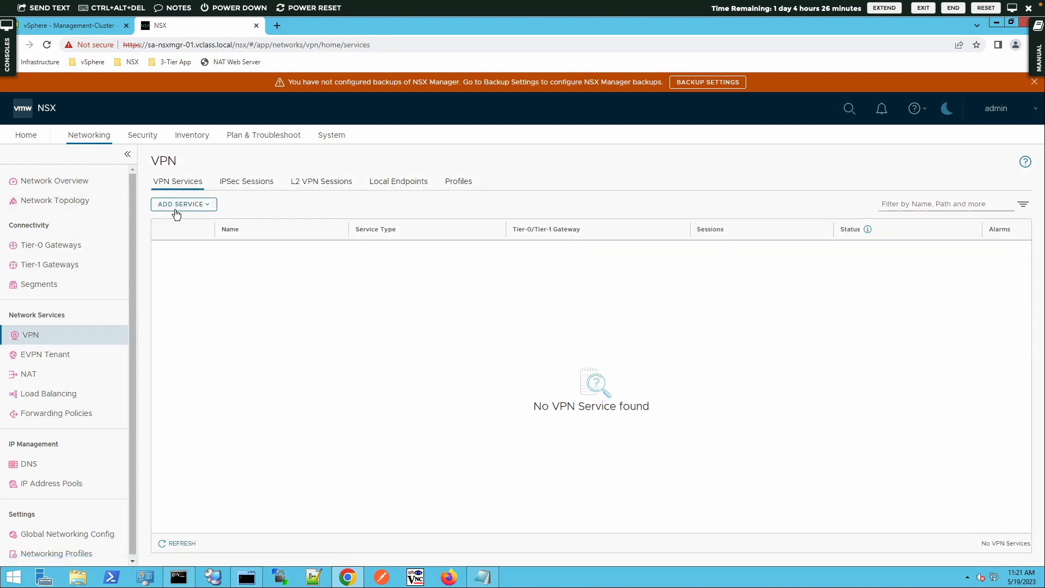
click(176, 210)
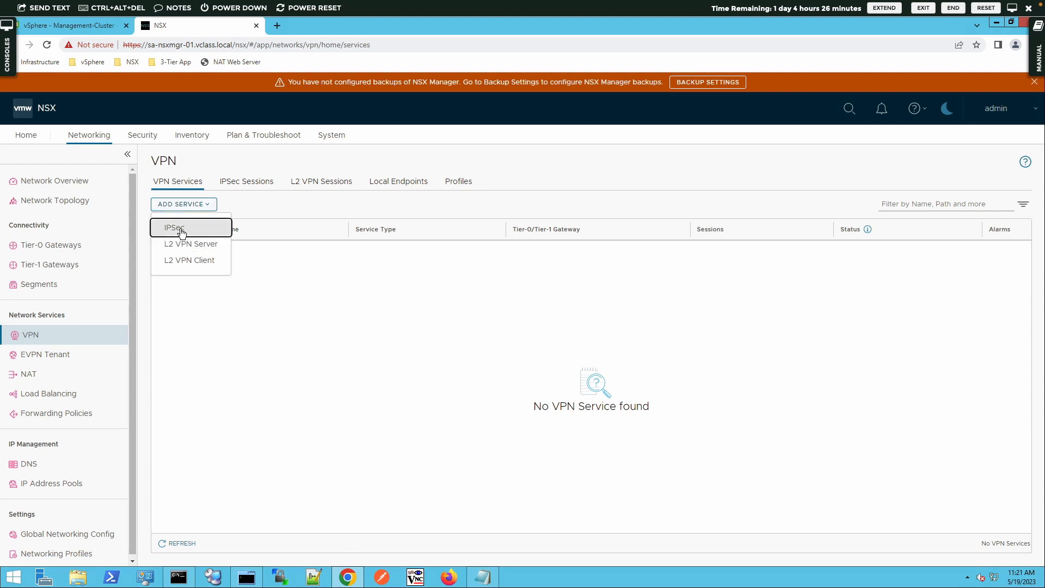
click(181, 231)
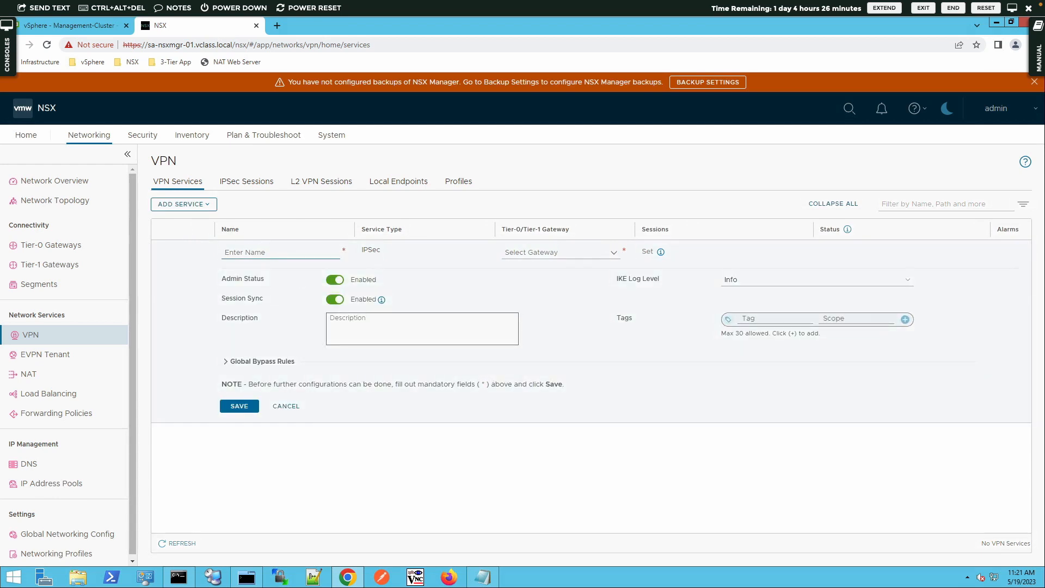
click(250, 252)
text(IPSec-f)
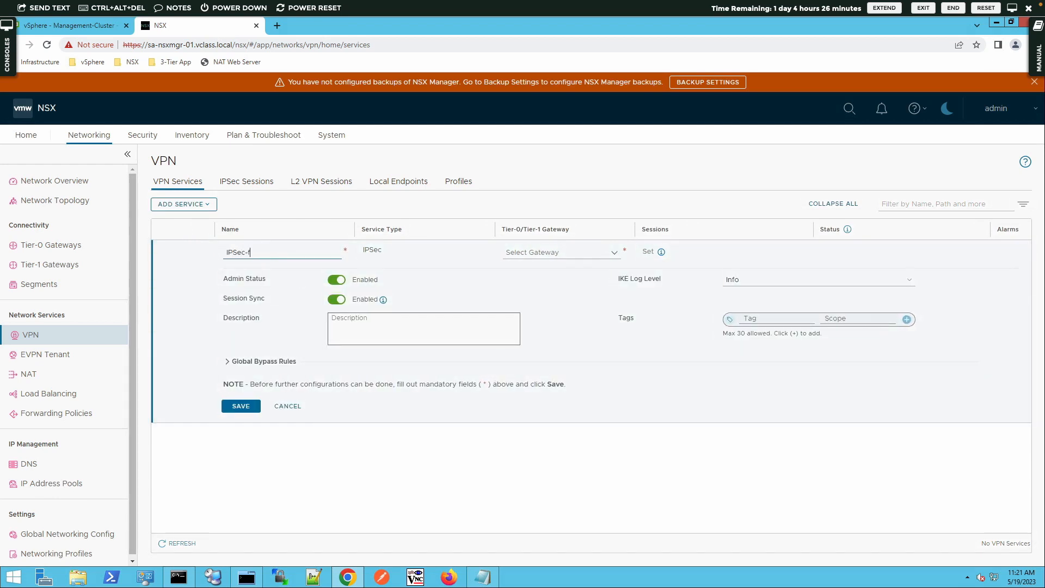
text(or-L2VPN)
click(553, 249)
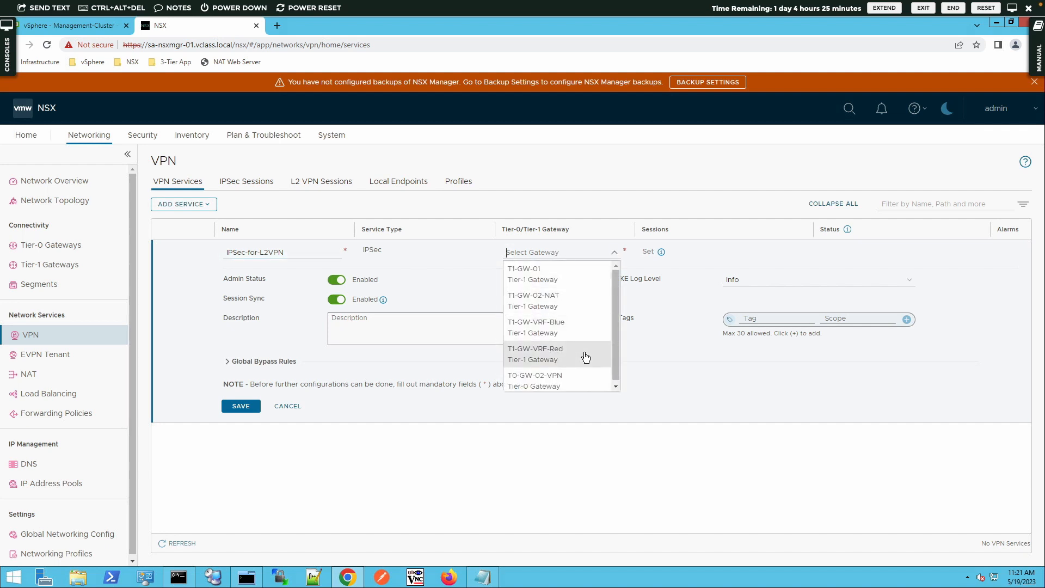
click(558, 379)
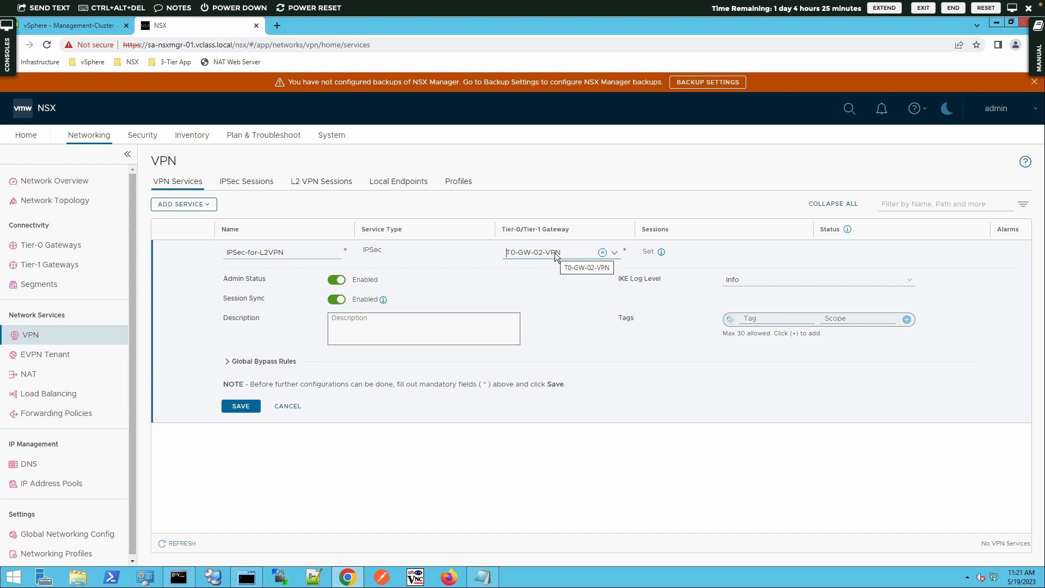
click(242, 406)
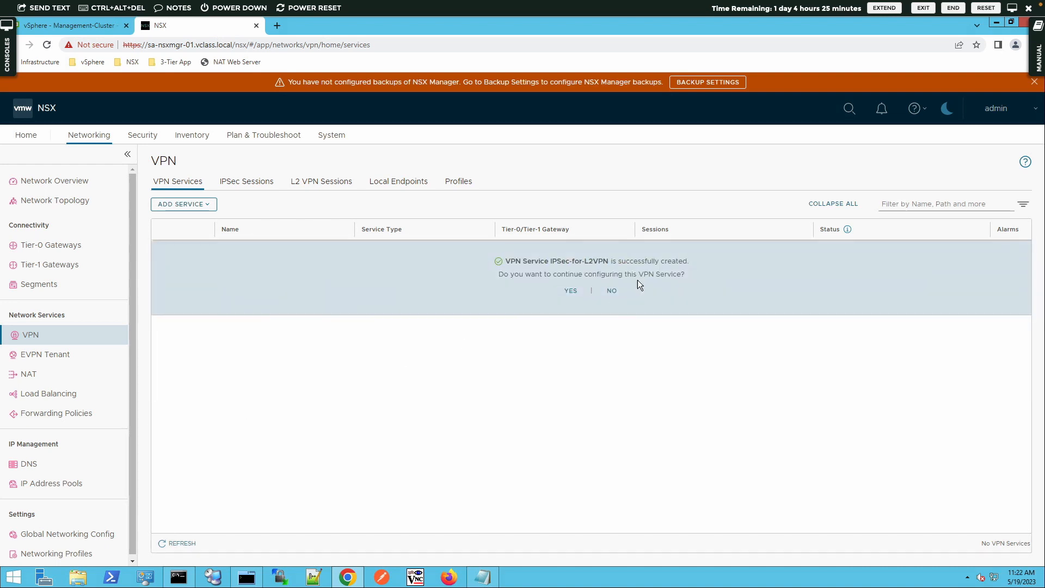
click(608, 292)
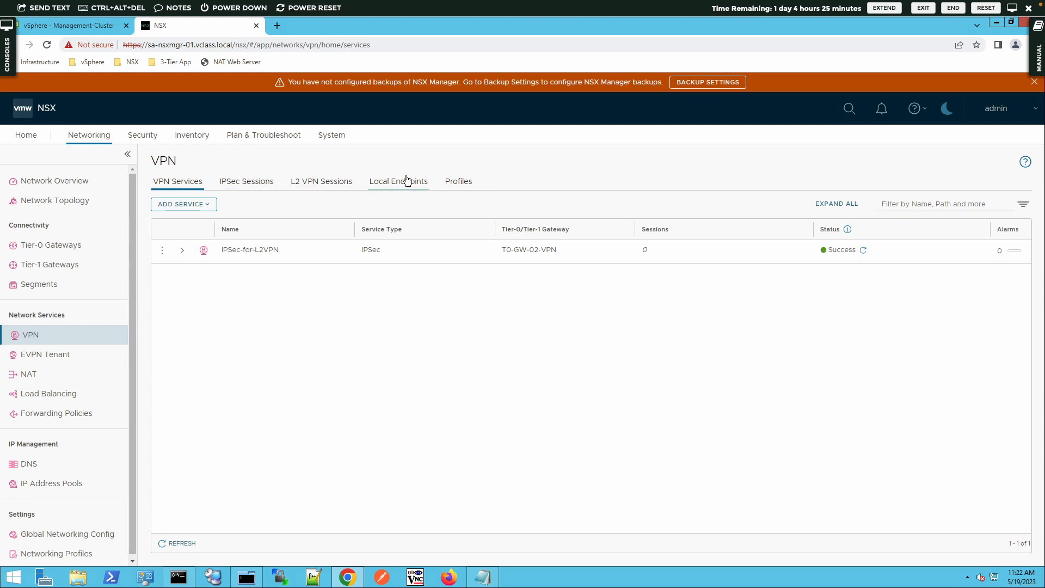
click(213, 204)
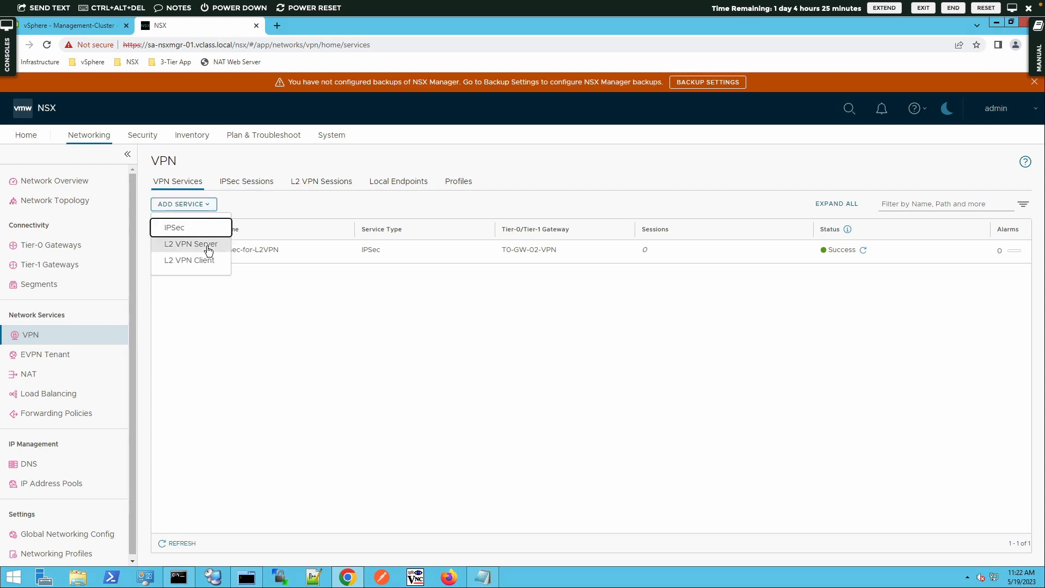
- Create L2 VPN Server service L2VPN-Server on T0-GW-02-VPN, save it, and skip further configuration
click(208, 247)
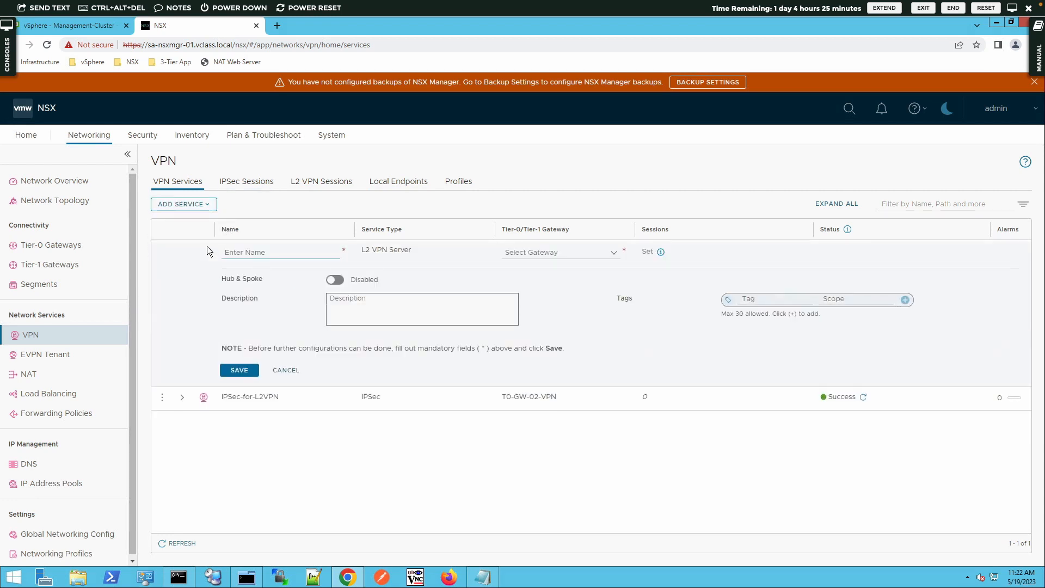
click(238, 253)
text(L2VPN-)
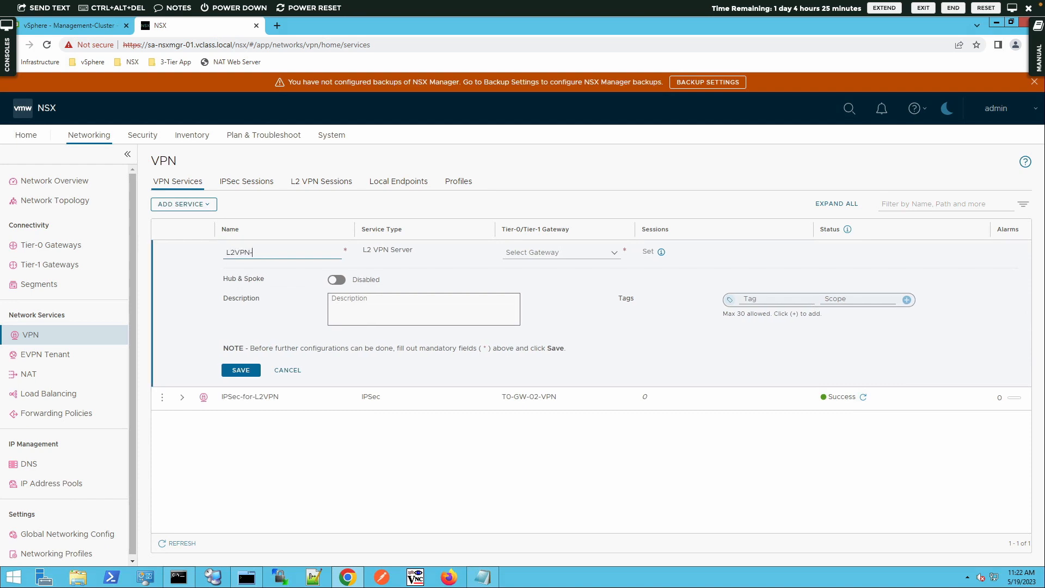
text(Server)
click(619, 252)
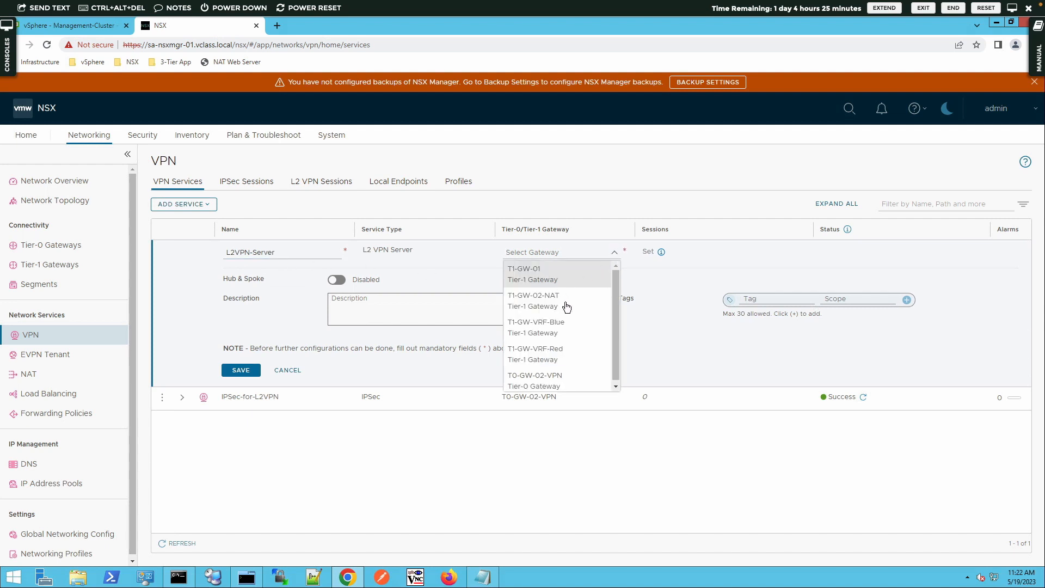
click(536, 377)
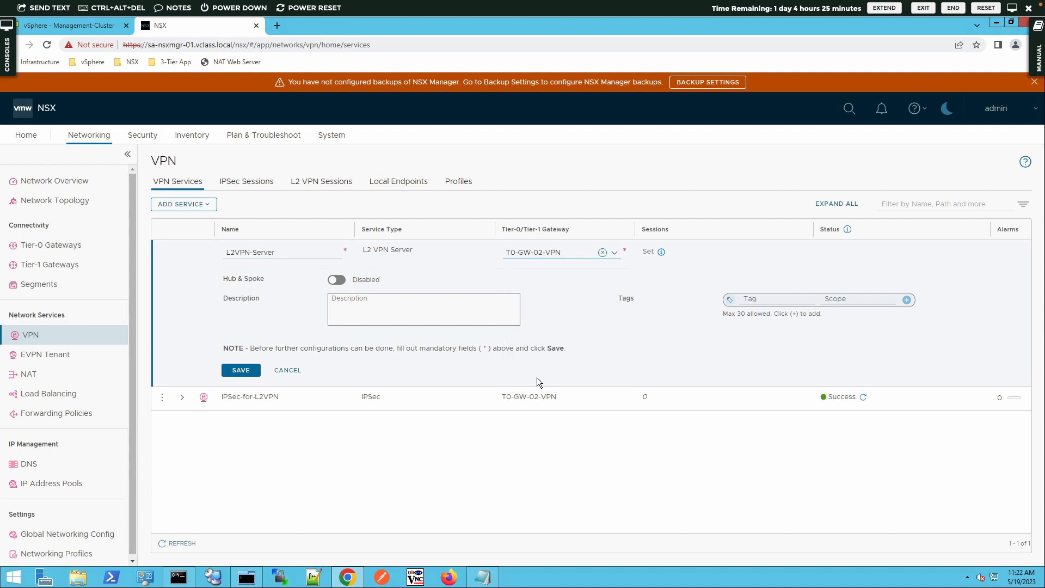
click(240, 370)
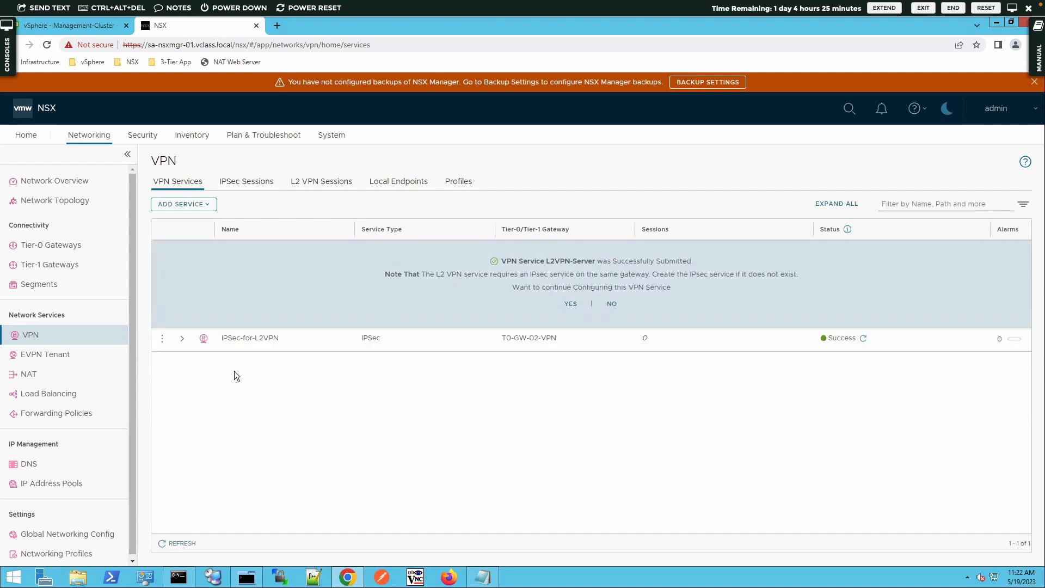
click(611, 304)
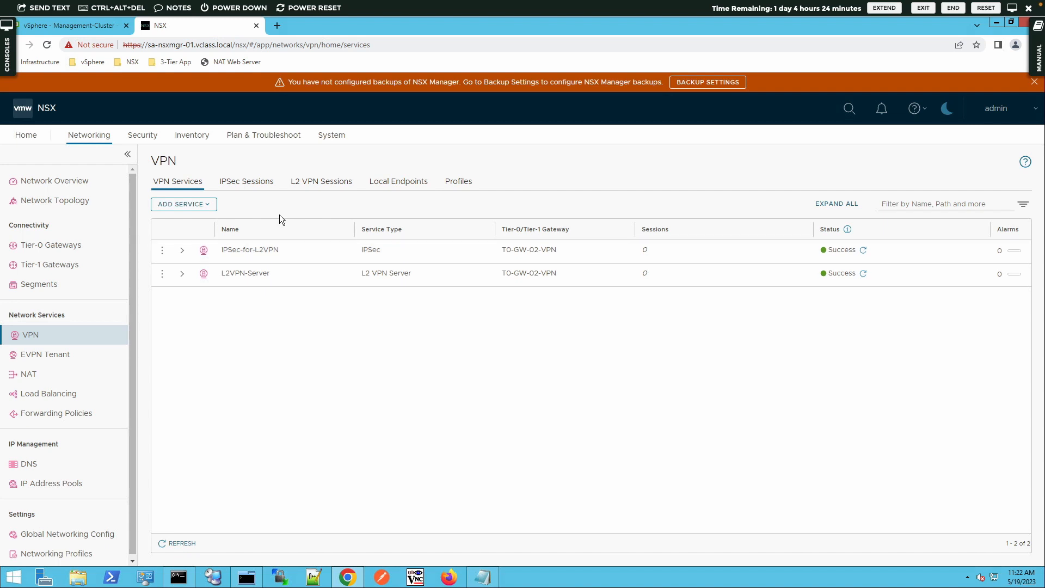
click(293, 183)
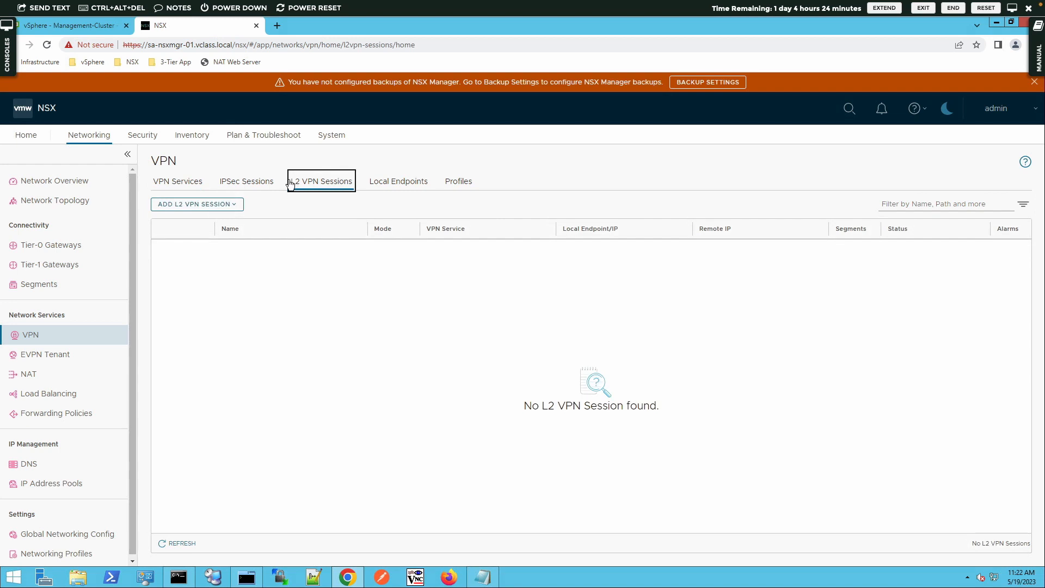
- Start L2 VPN server session L2VPN-Session using L2VPN-Server and open the new local endpoint form
click(214, 205)
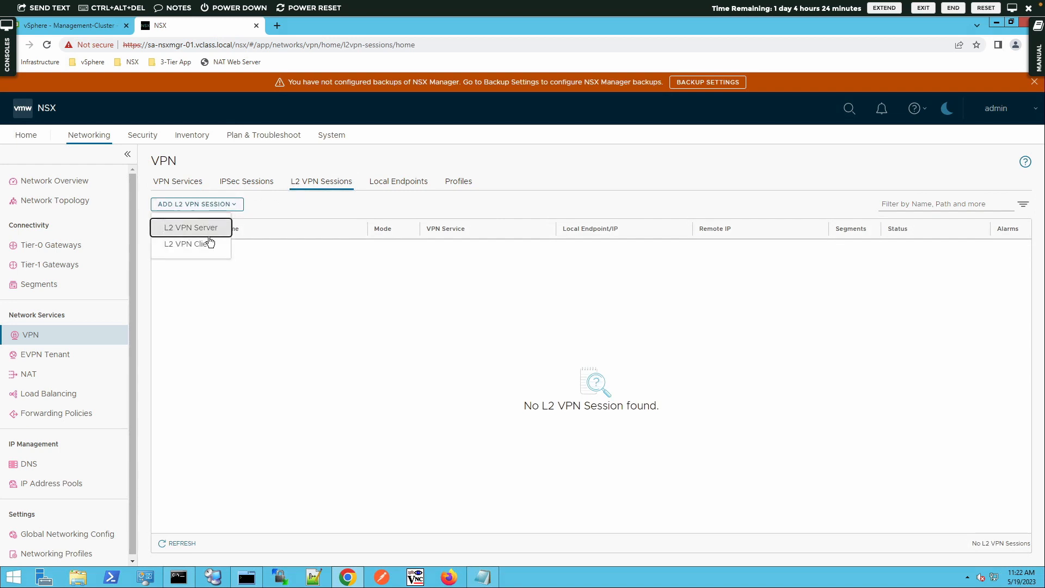
click(211, 231)
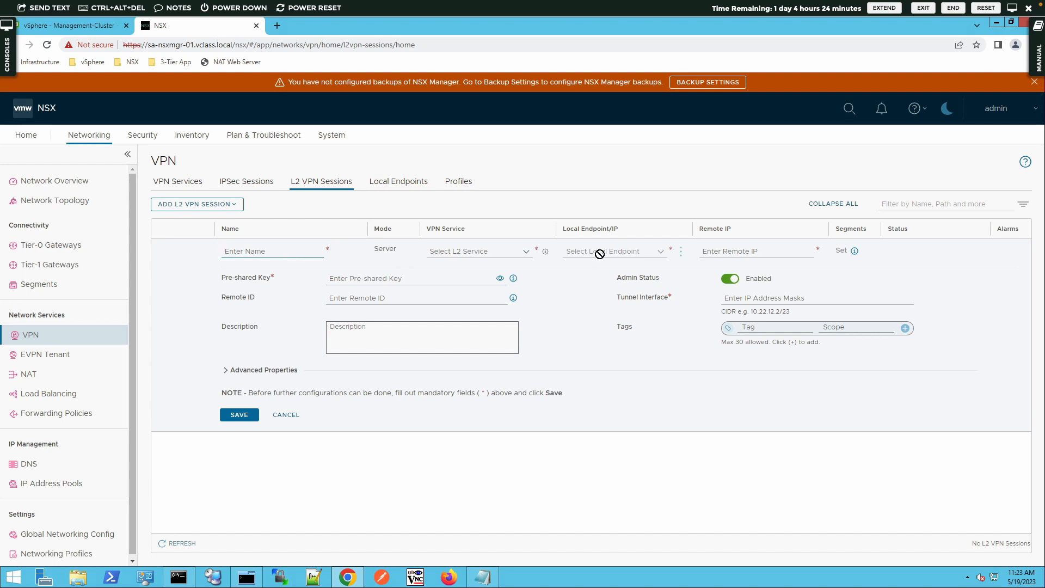
click(680, 251)
click(286, 256)
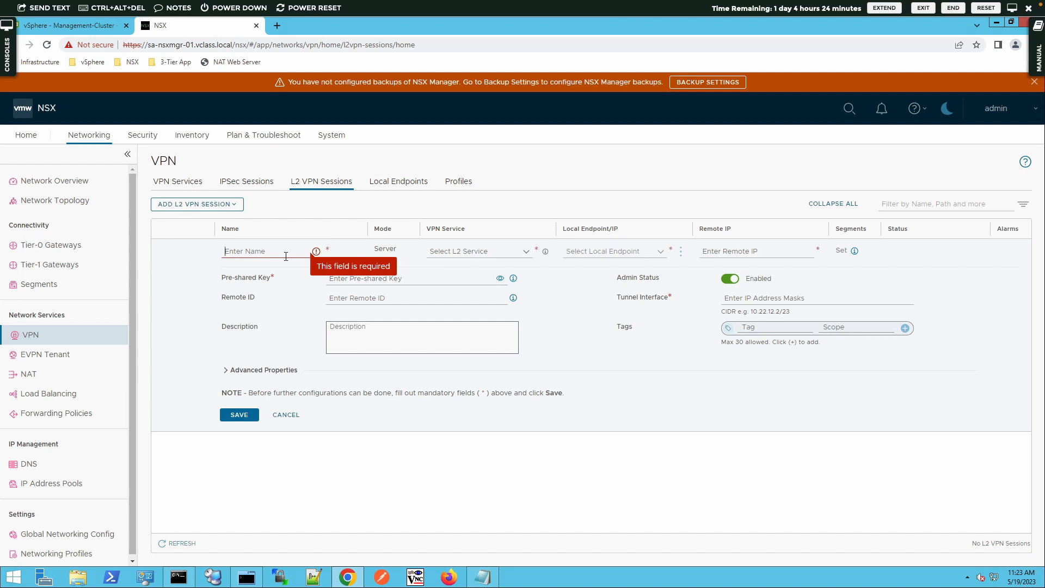
text(L2VPN)
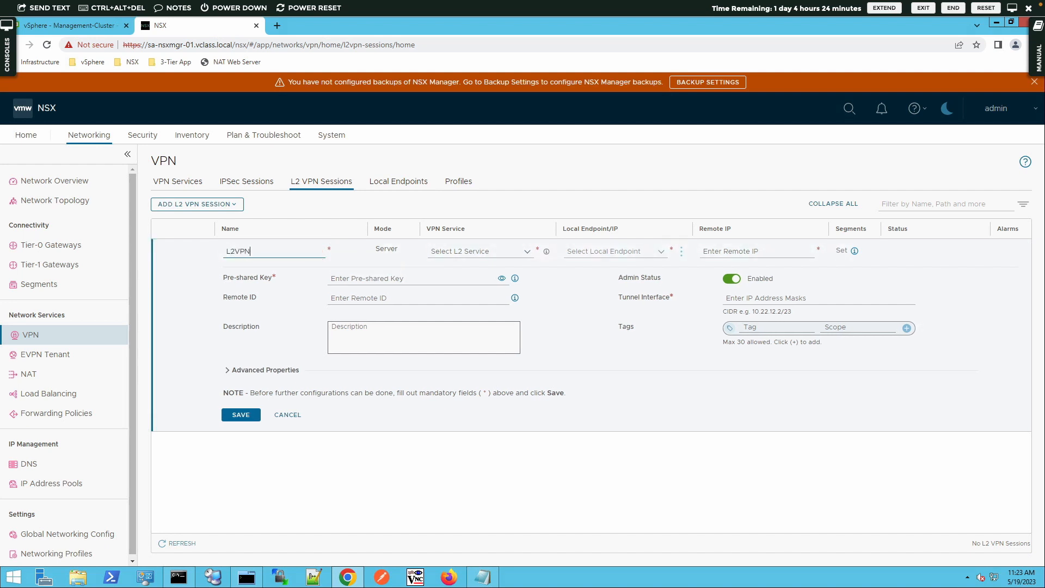
text(-Session)
key(Tab)
click(529, 257)
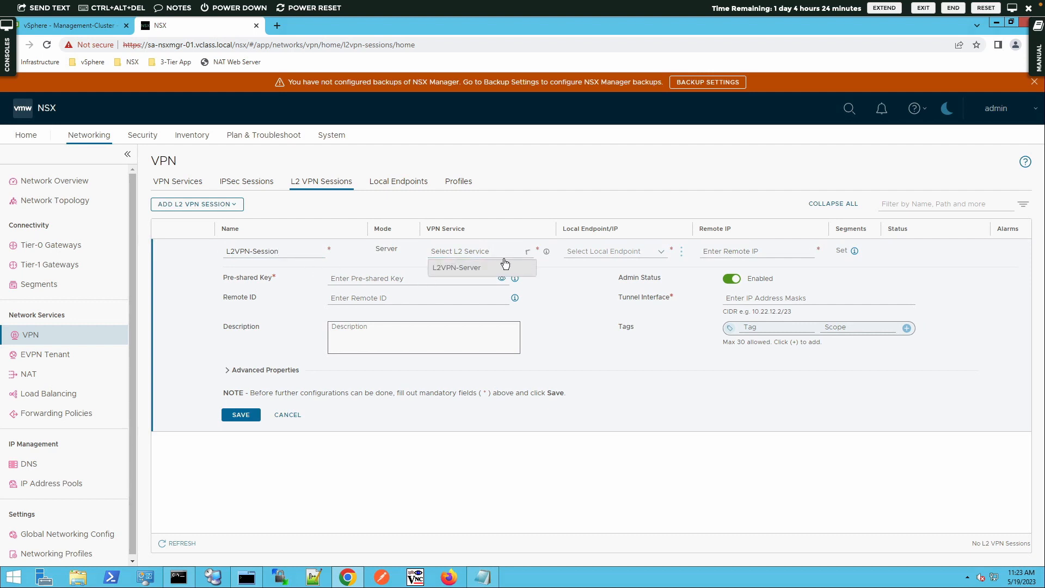
click(478, 272)
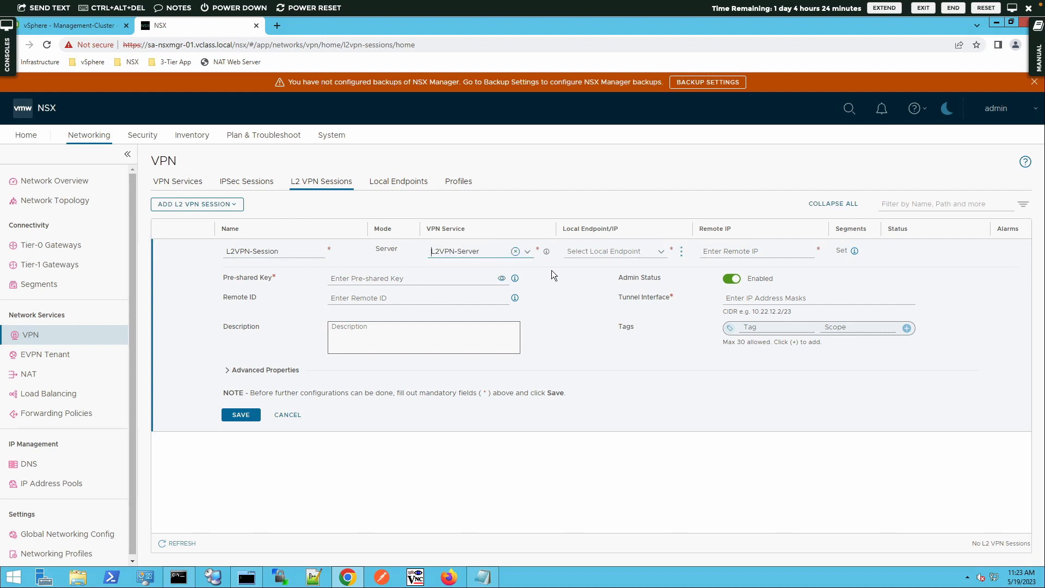
click(660, 252)
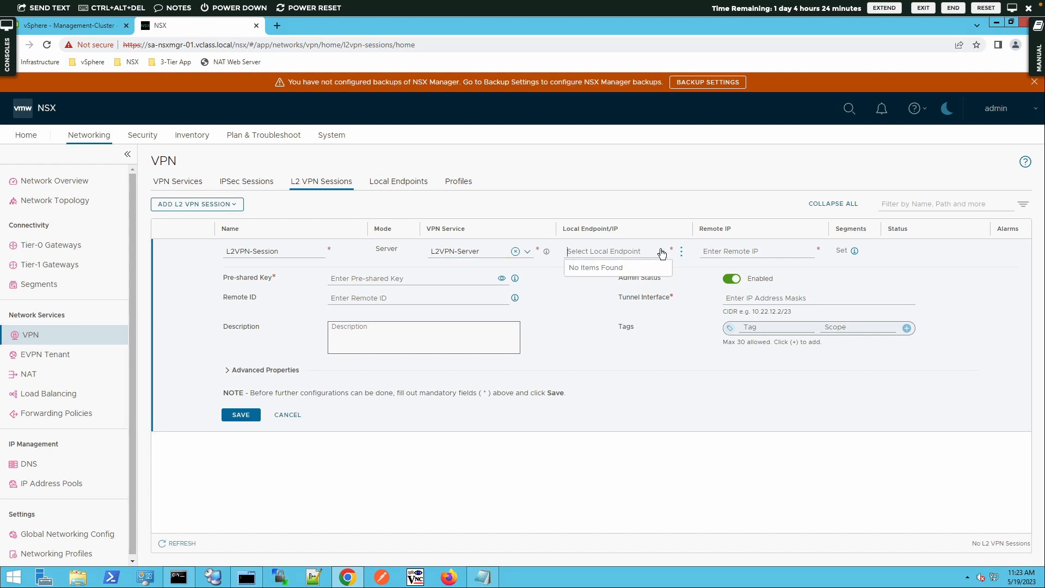
click(673, 271)
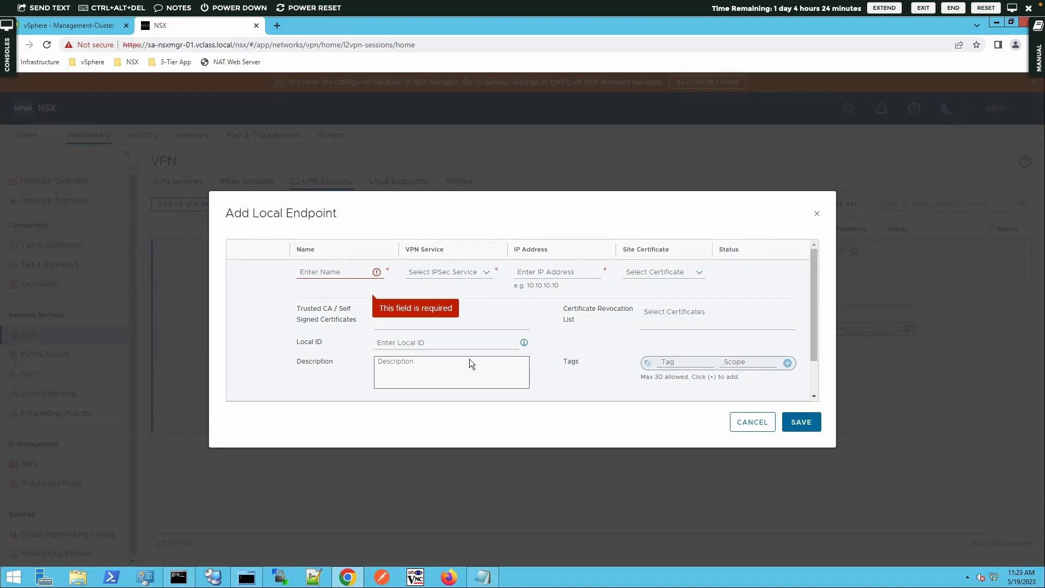
- Save local endpoint L2VPN-Endpoint on IPSec-for-L2VPN with IP and local ID 192.168.201.3
click(344, 273)
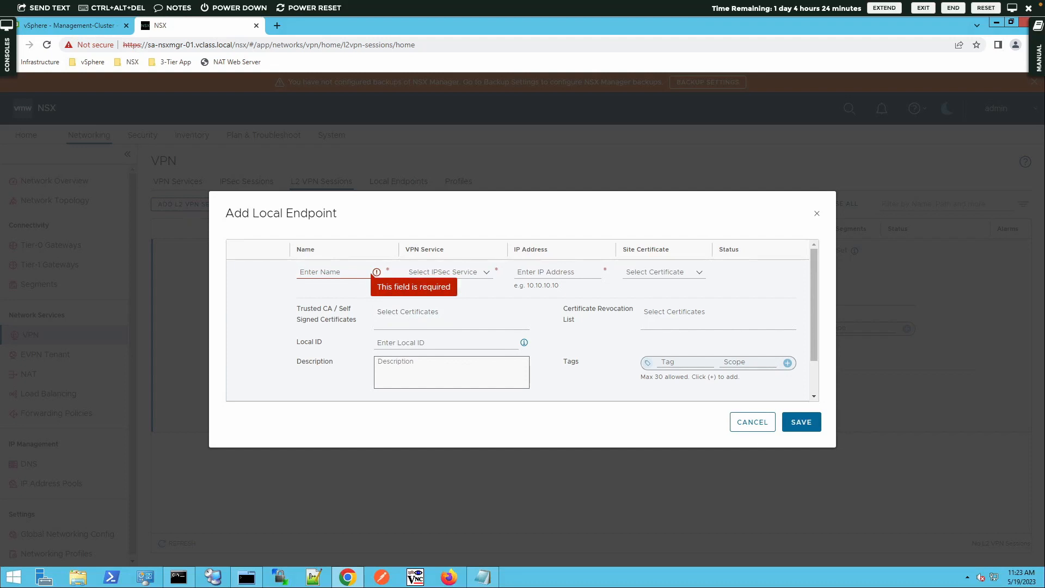
text(L2VPN-En)
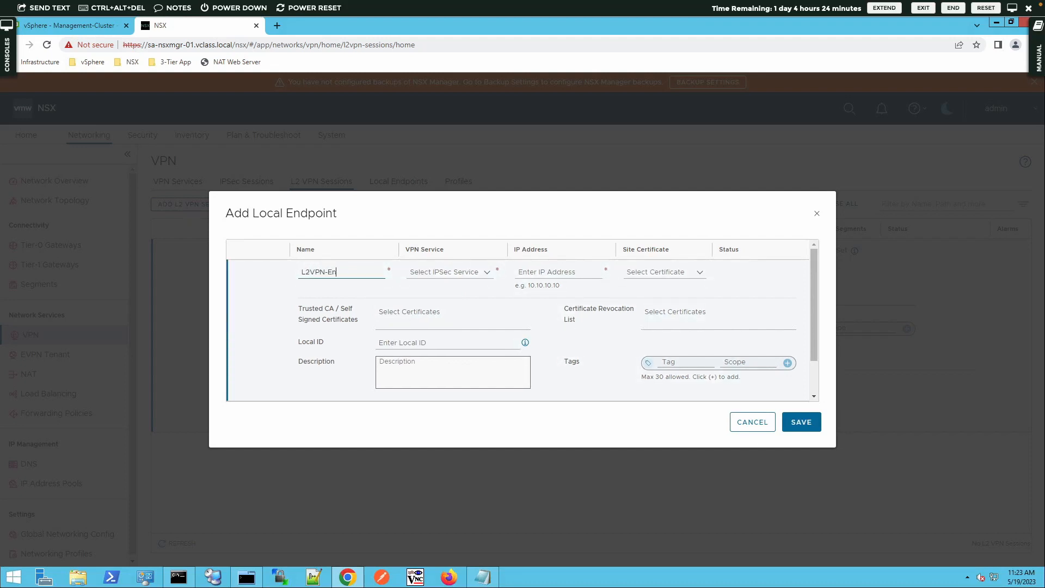
text(dpoint)
key(Tab)
click(488, 274)
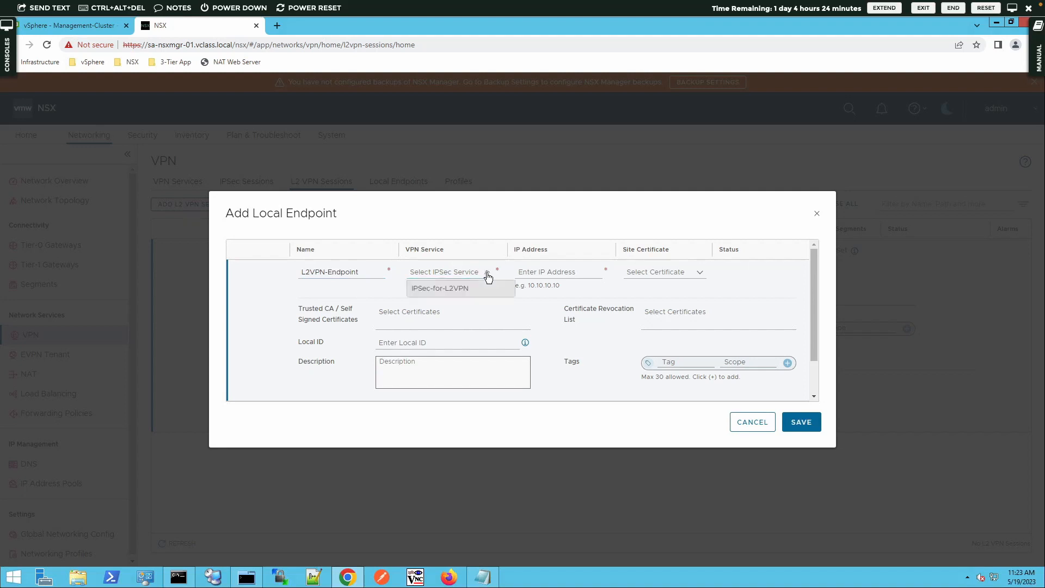
click(460, 289)
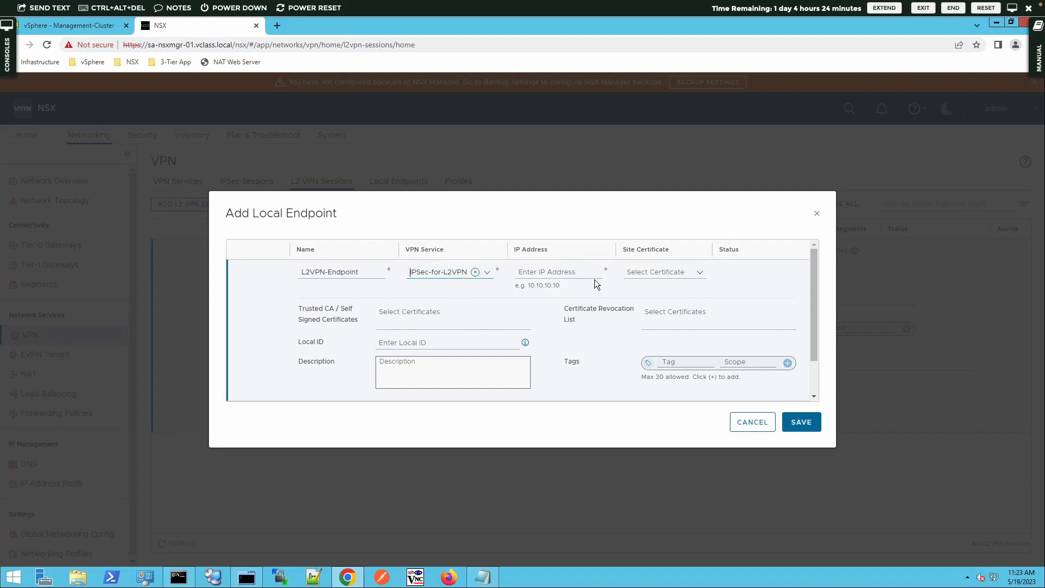
click(574, 270)
text(192.168.201.3)
click(413, 346)
text(192.168.201)
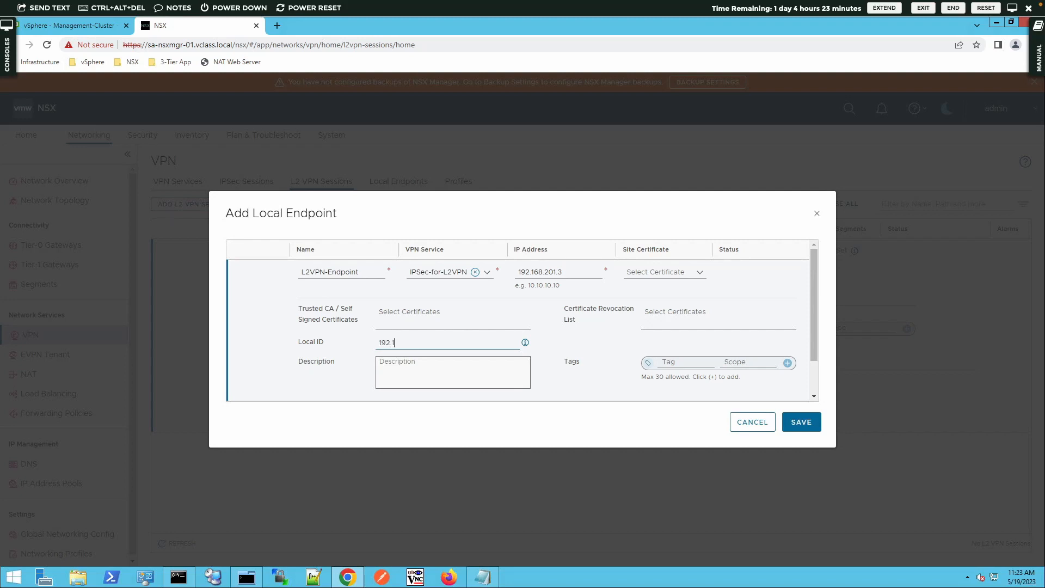
text(.3)
click(804, 430)
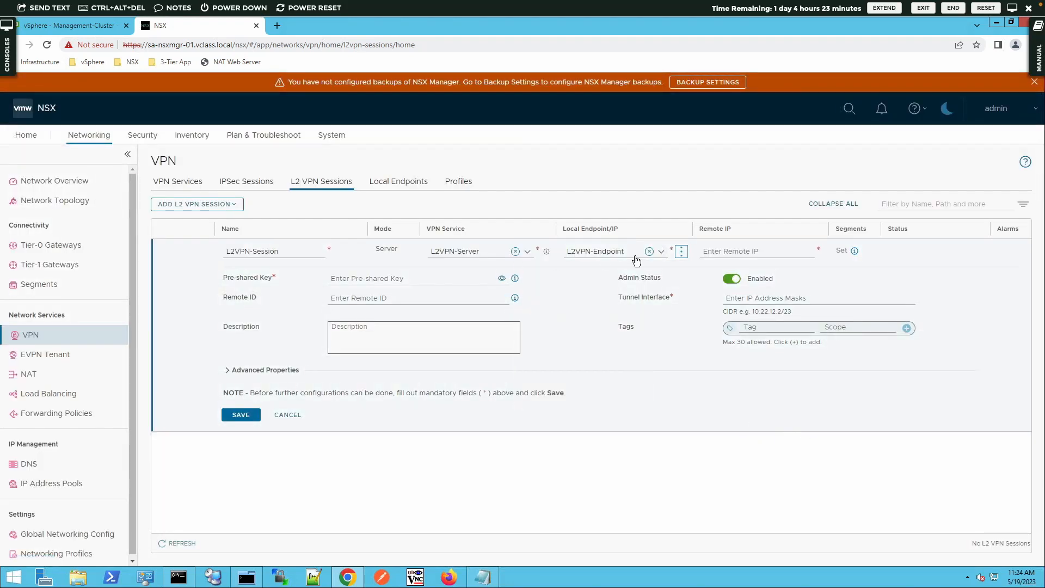
- Set the session's remote IP and remote ID to 192.168.201.4
click(470, 280)
click(751, 256)
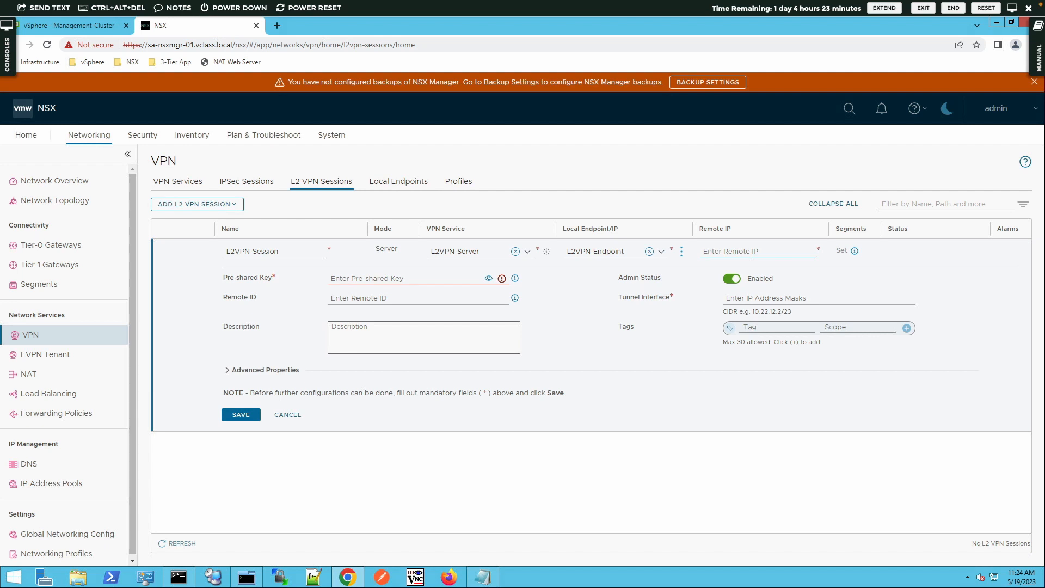
text(196.1)
key(BackSpace)
text(2)
text(.2)
key(BackSpace)
key(BackSpace)
text(2.168.201.4)
click(402, 301)
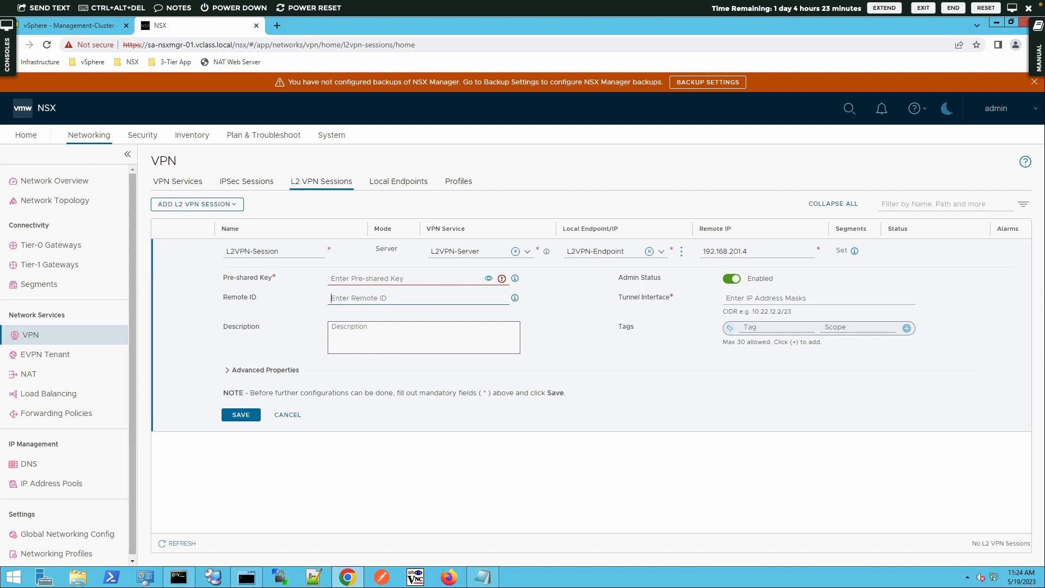
text(192.168.201.4)
- Enter the pre-shared key, check it in plain text, then mask it again
click(419, 283)
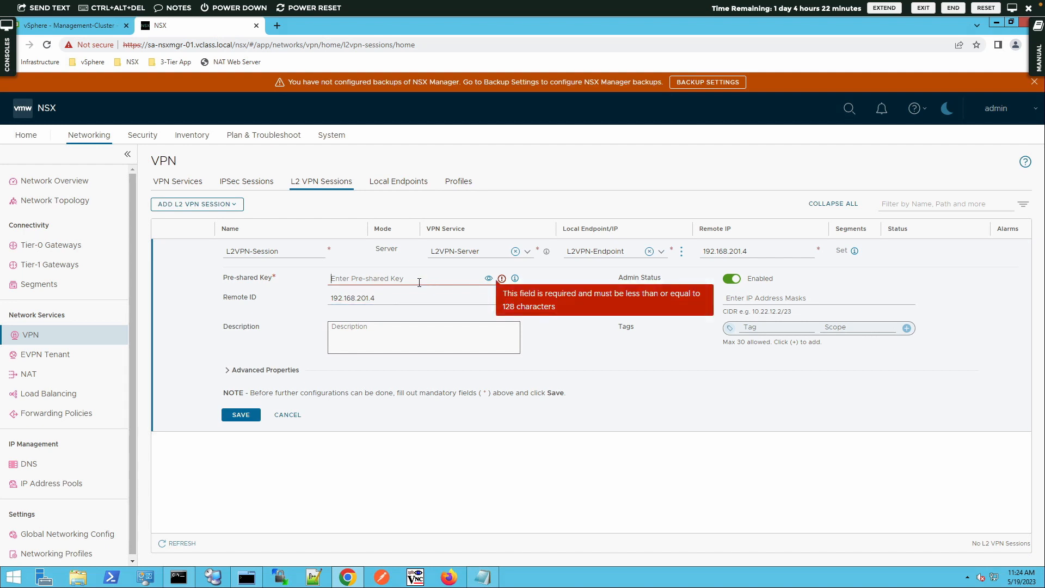
text(VMware1!)
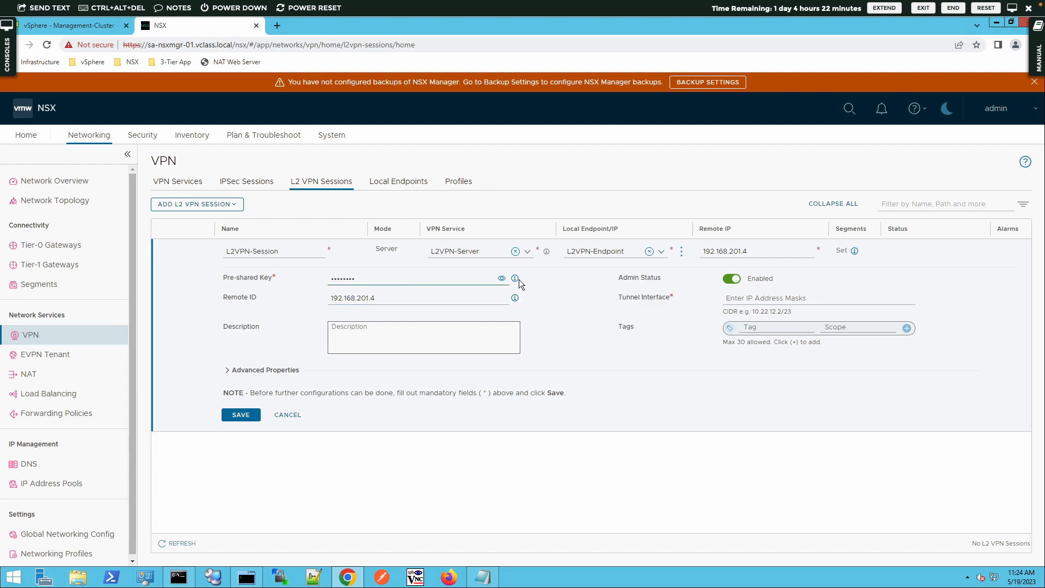
click(502, 278)
drag(366, 278, 314, 279)
click(375, 274)
click(501, 278)
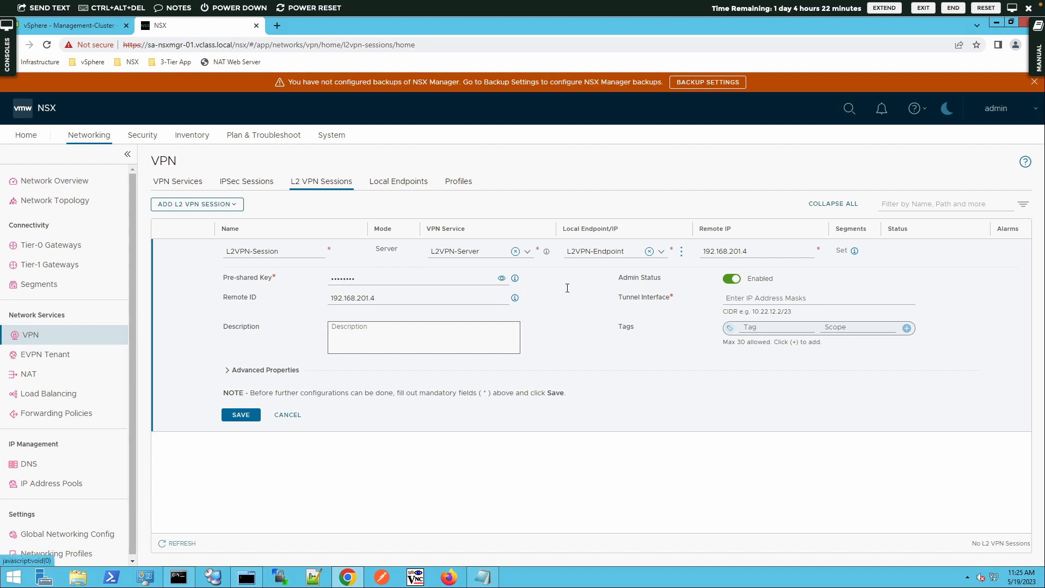
- Set tunnel interface 169.1.1.1/24 and save L2VPN-Session
click(742, 297)
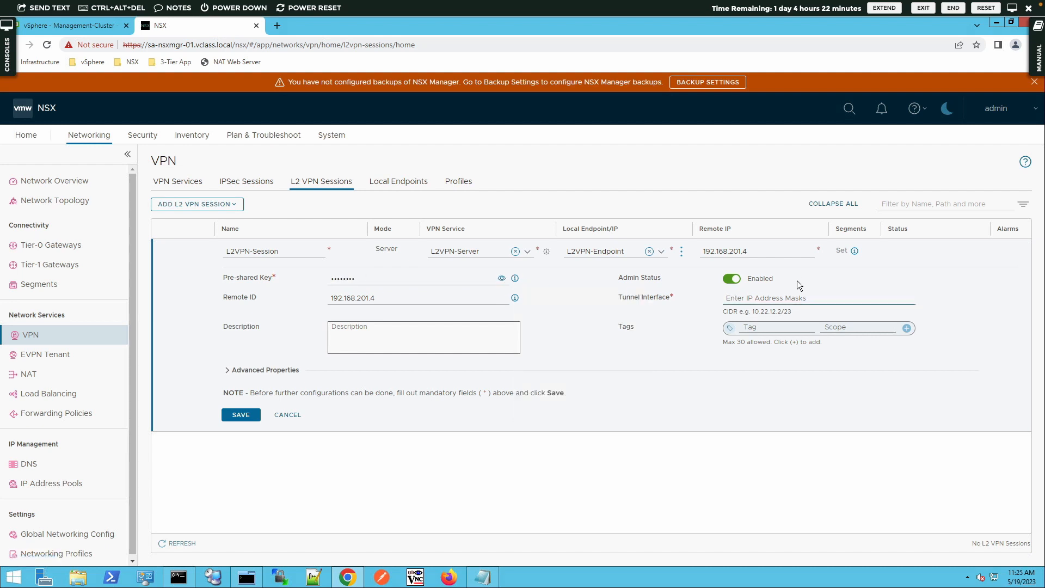
text(169.1.1.1/24)
key(BackSpace)
key(BackSpace)
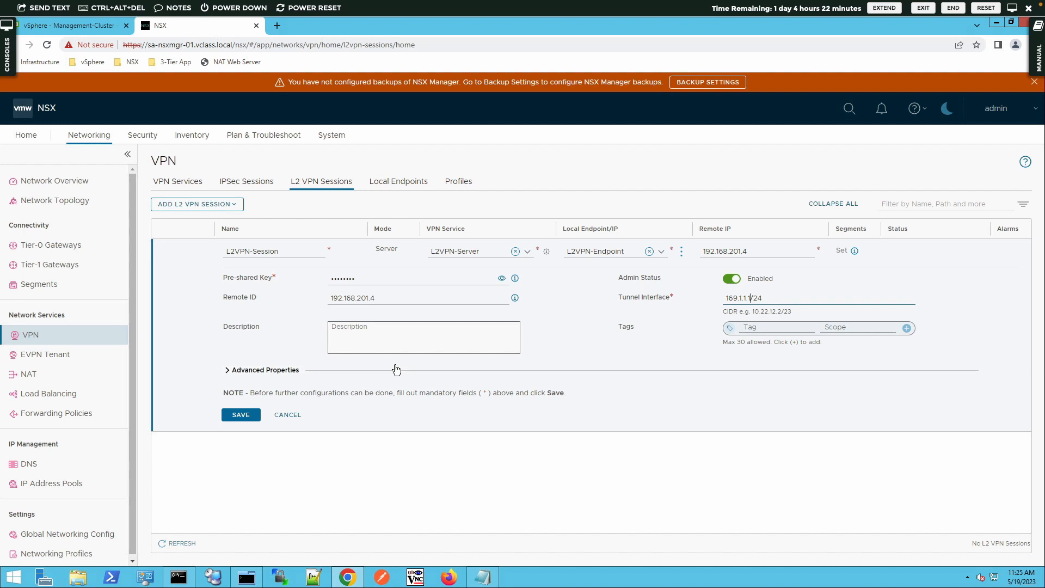
click(242, 413)
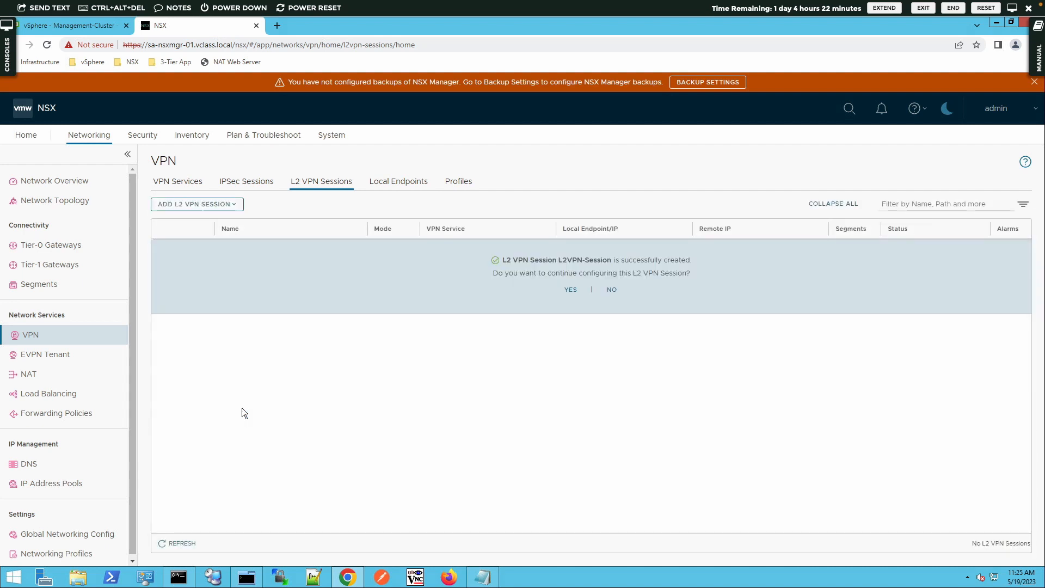
- Decline further configuration and highlight the session's Server mode, service, local endpoint and remote IP
click(612, 290)
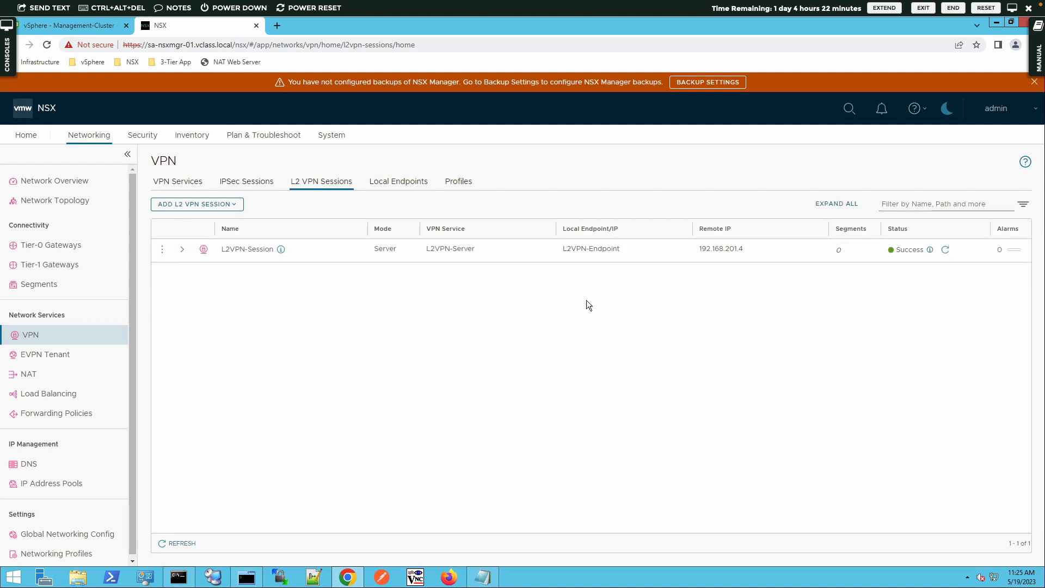
double_click(387, 250)
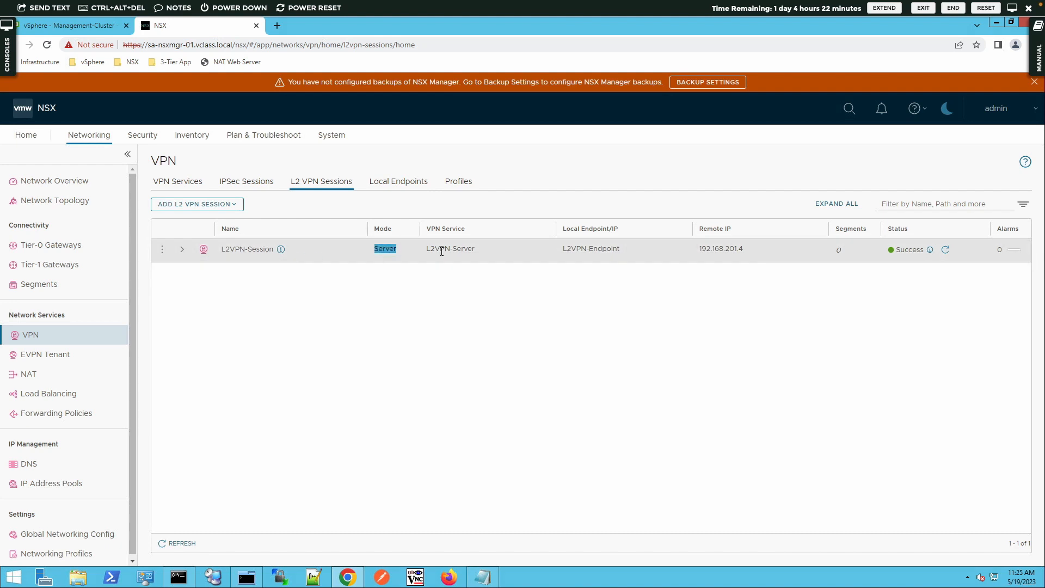
double_click(444, 250)
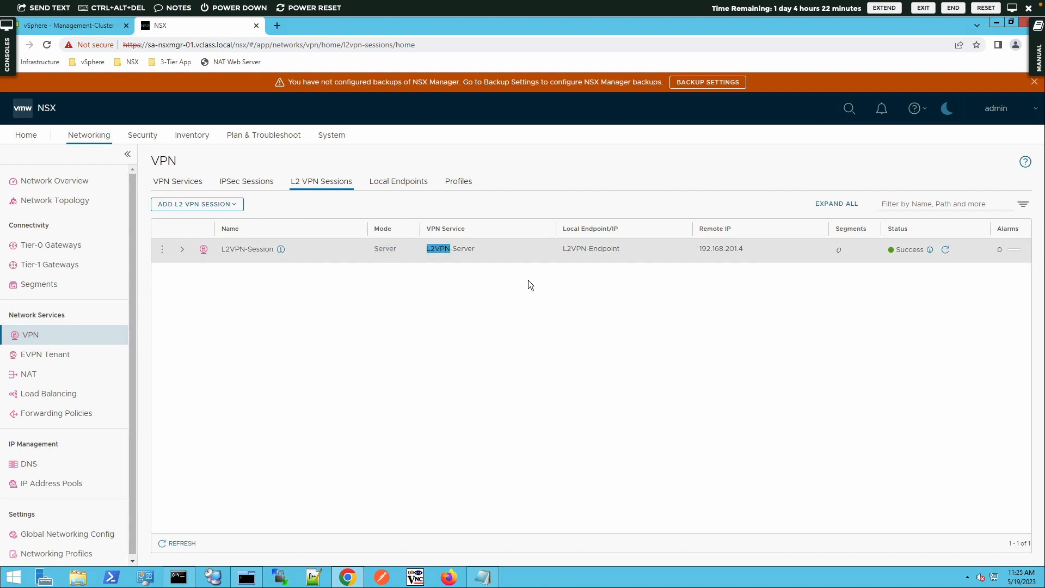
triple_click(579, 249)
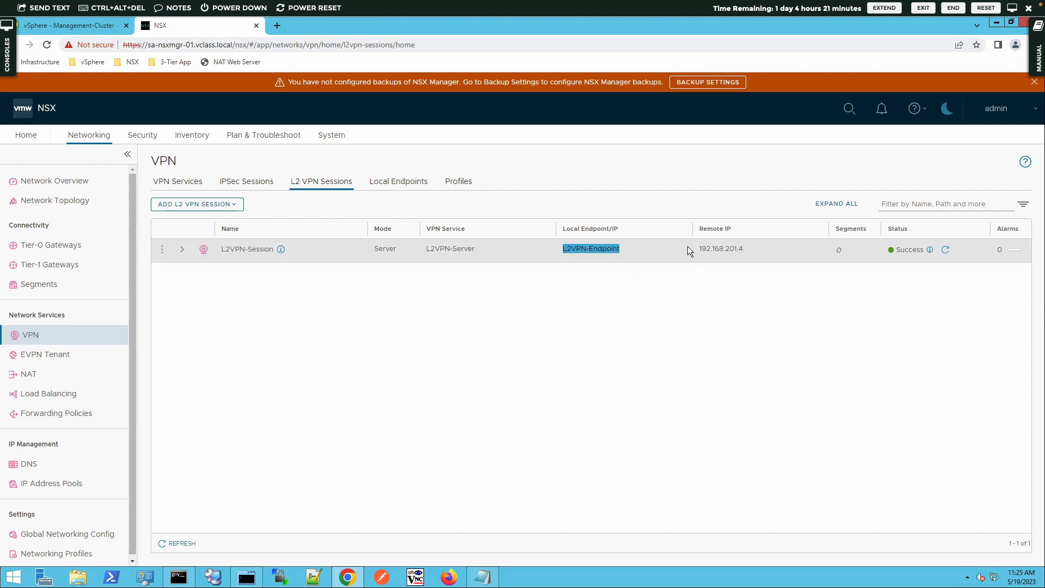
triple_click(717, 248)
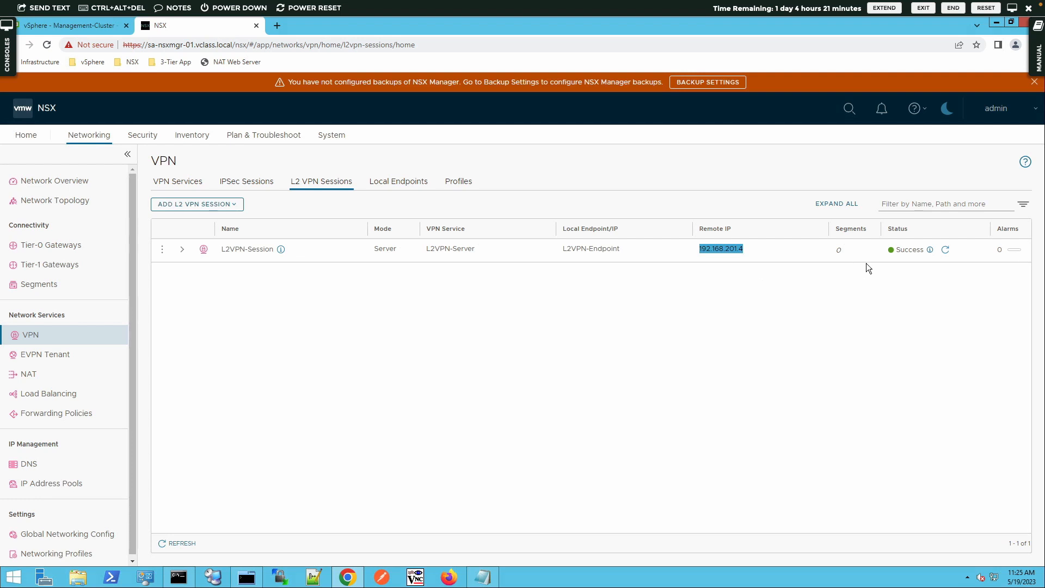
- Check L2VPN-Session's tunnel status, then expand its row to view full details
click(930, 249)
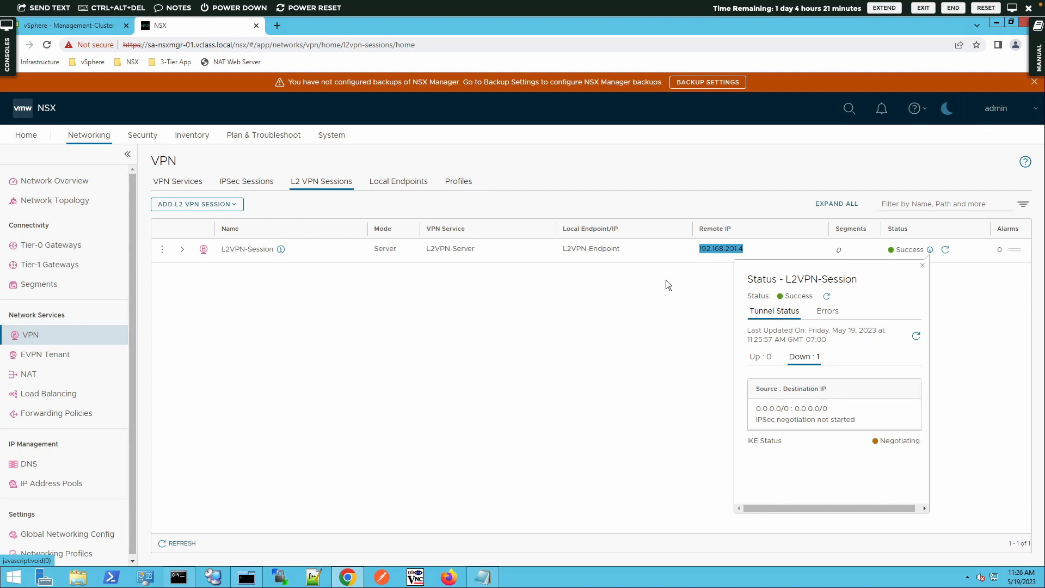
click(634, 293)
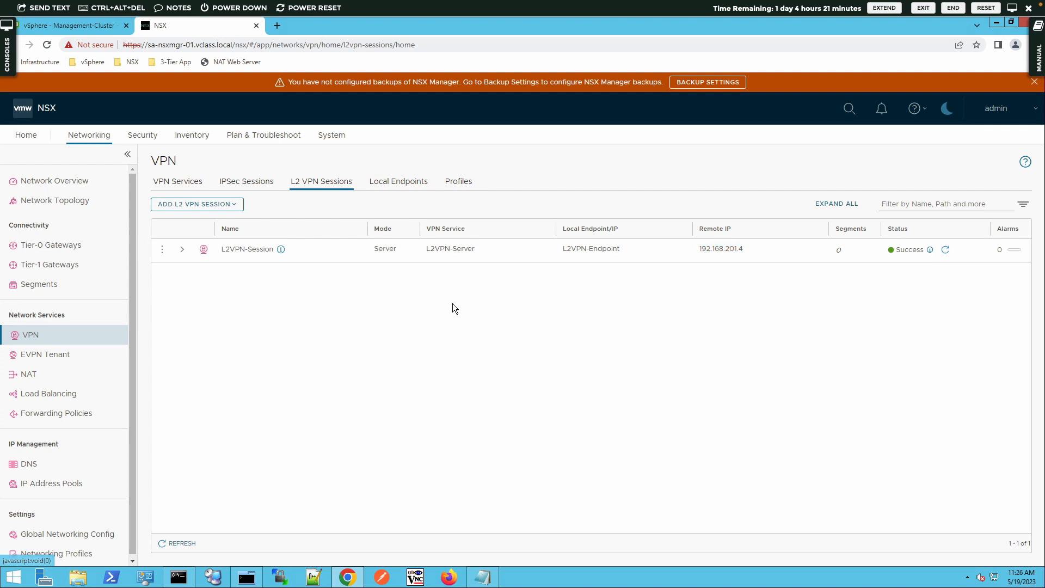
click(184, 251)
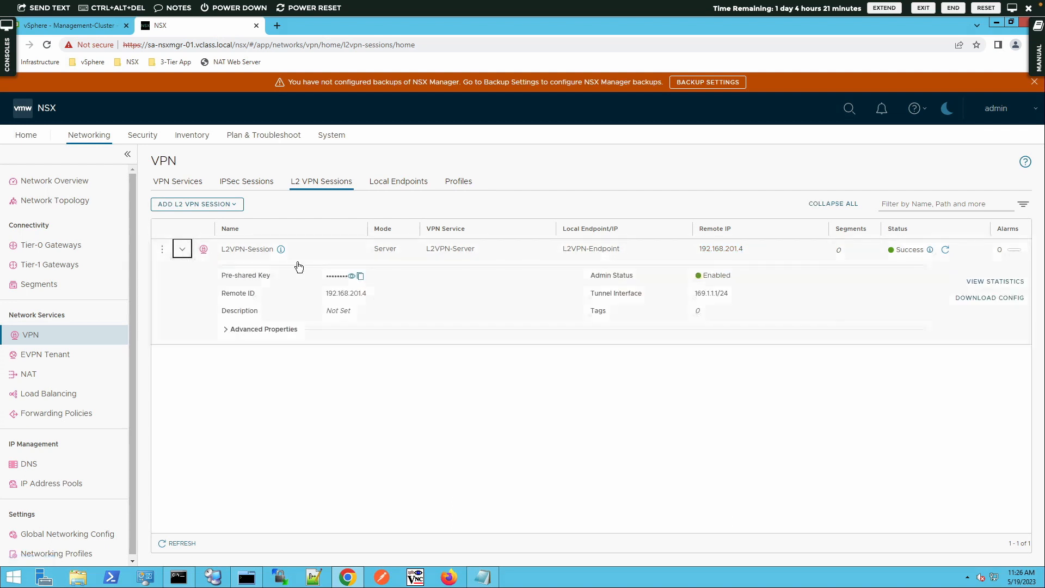
- Download L2VPN-Session's peer config file to Documents and open it
click(982, 300)
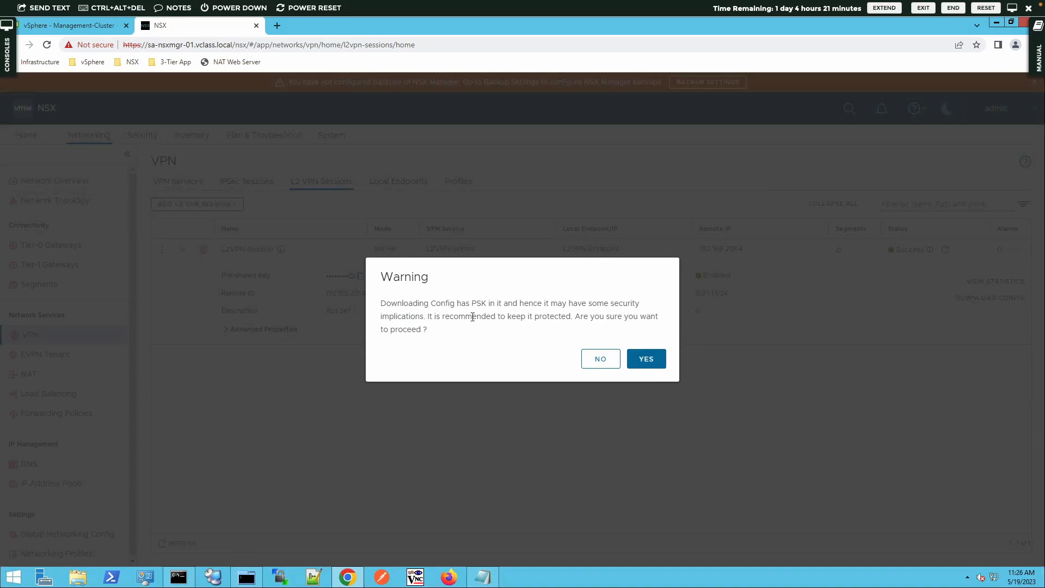
click(645, 359)
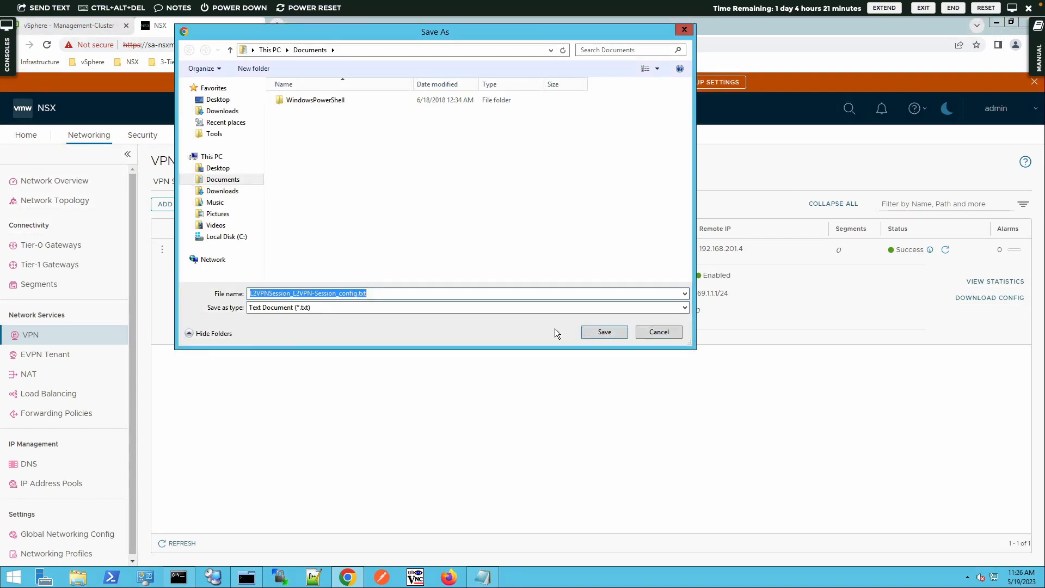
click(595, 332)
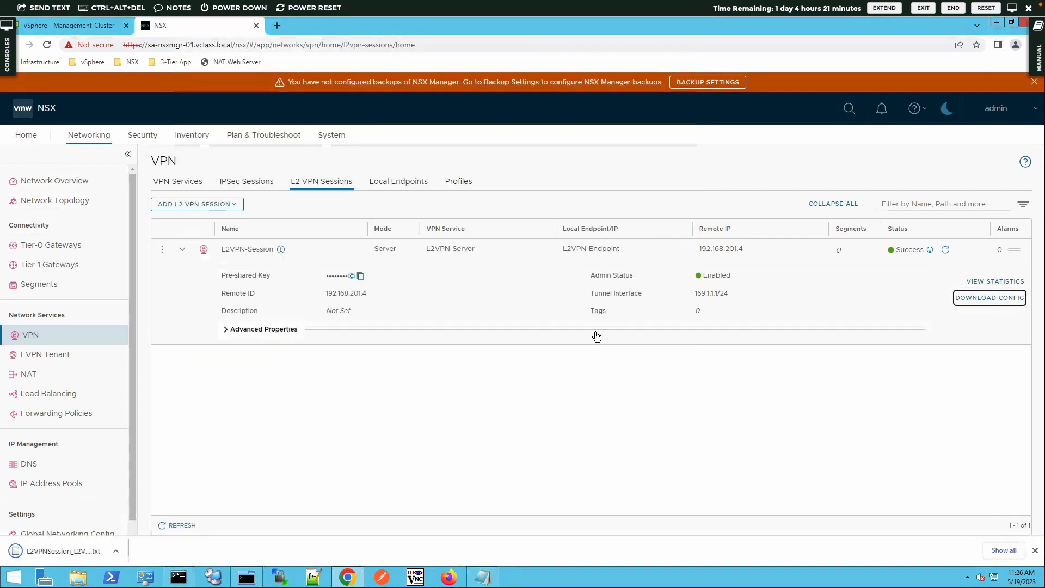
click(86, 553)
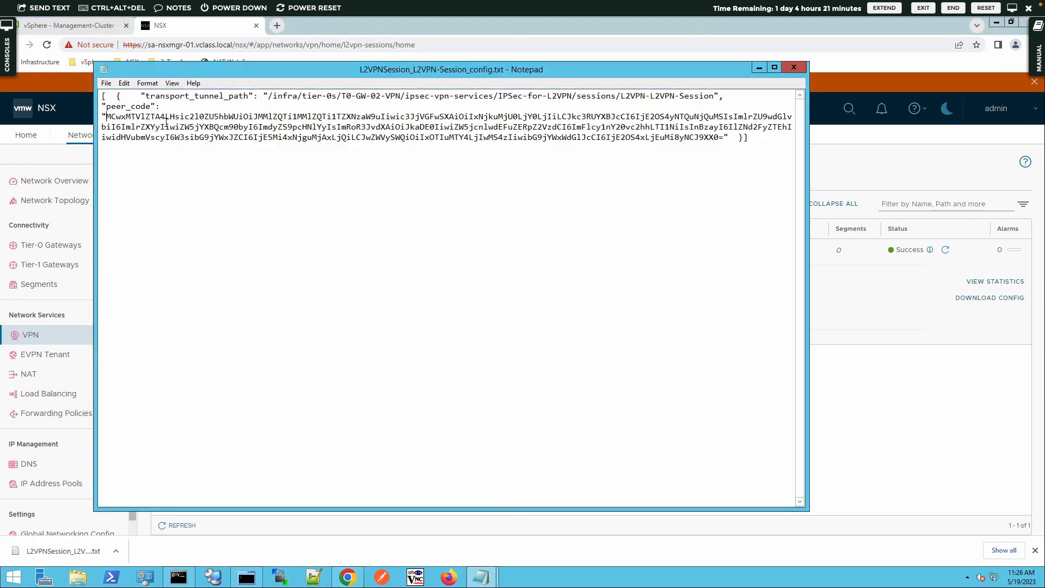
- Copy the peer_code string from the config file and return to NSX Manager
drag(105, 116, 723, 138)
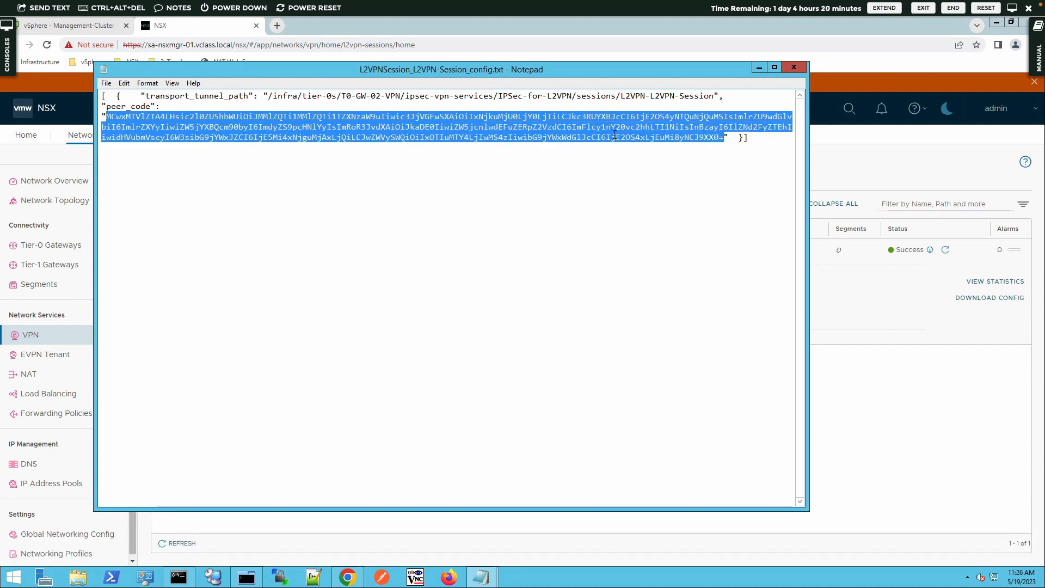
right_click(575, 135)
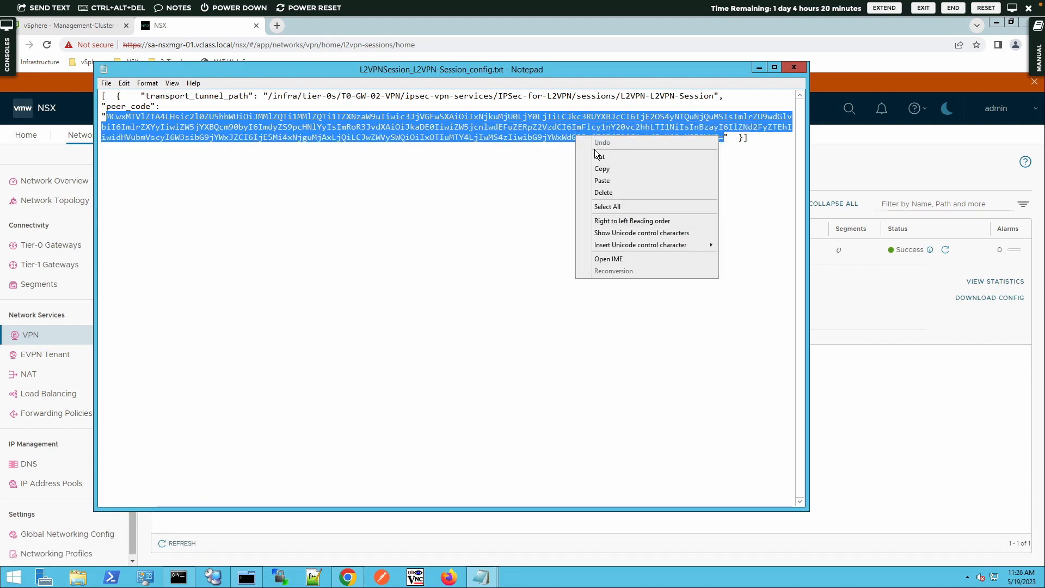
click(599, 167)
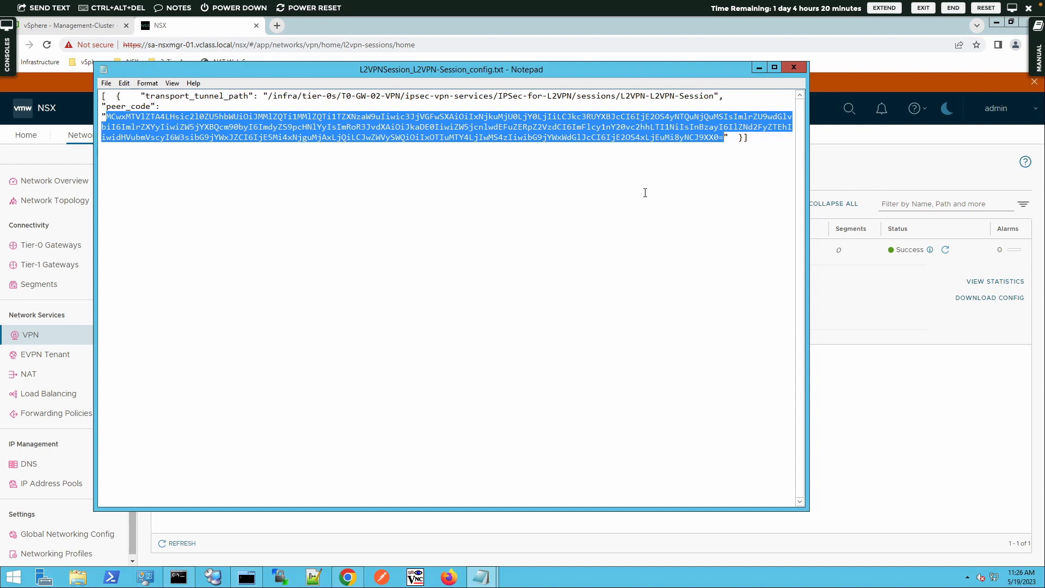
click(852, 297)
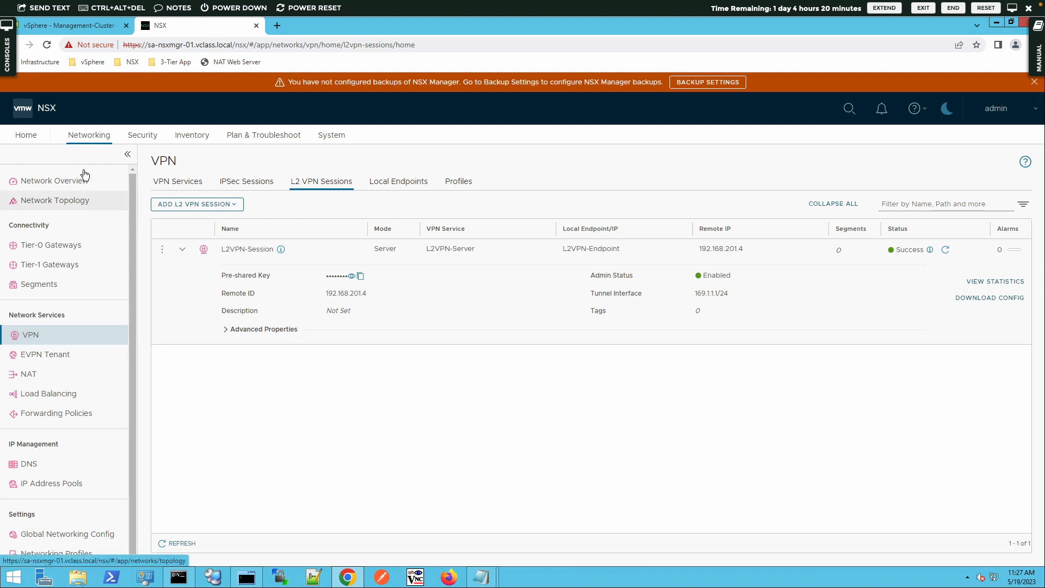
- Open L2VPN-Segment for editing and expand its L2 VPN settings
click(53, 285)
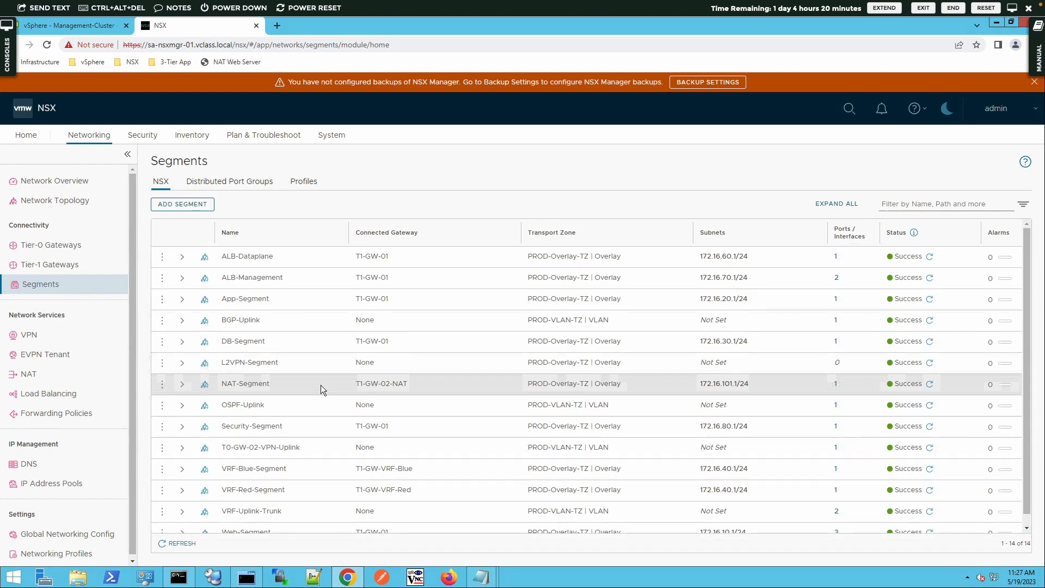
scroll(321, 384, down, 1)
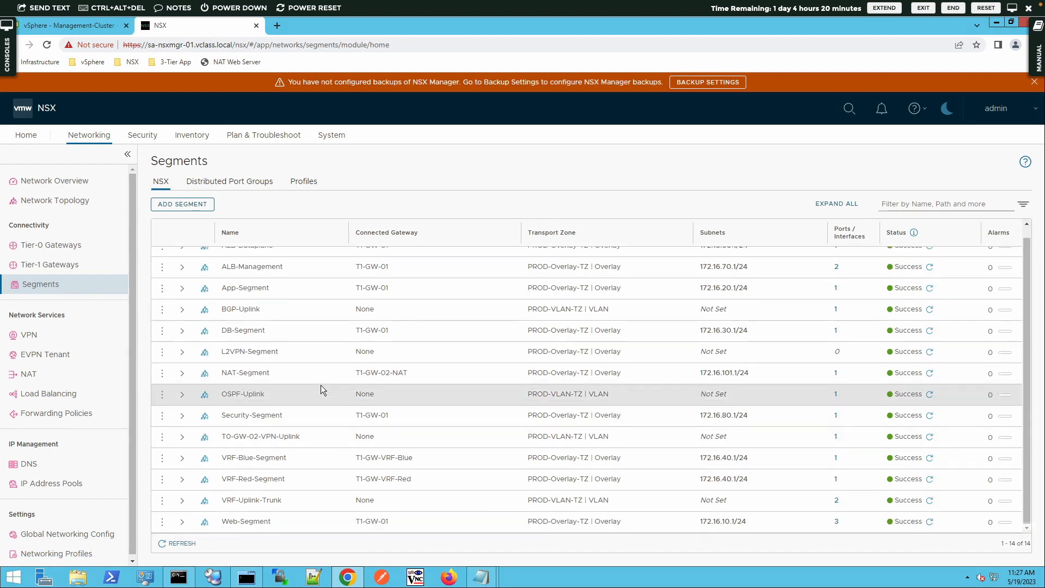
click(162, 352)
click(191, 325)
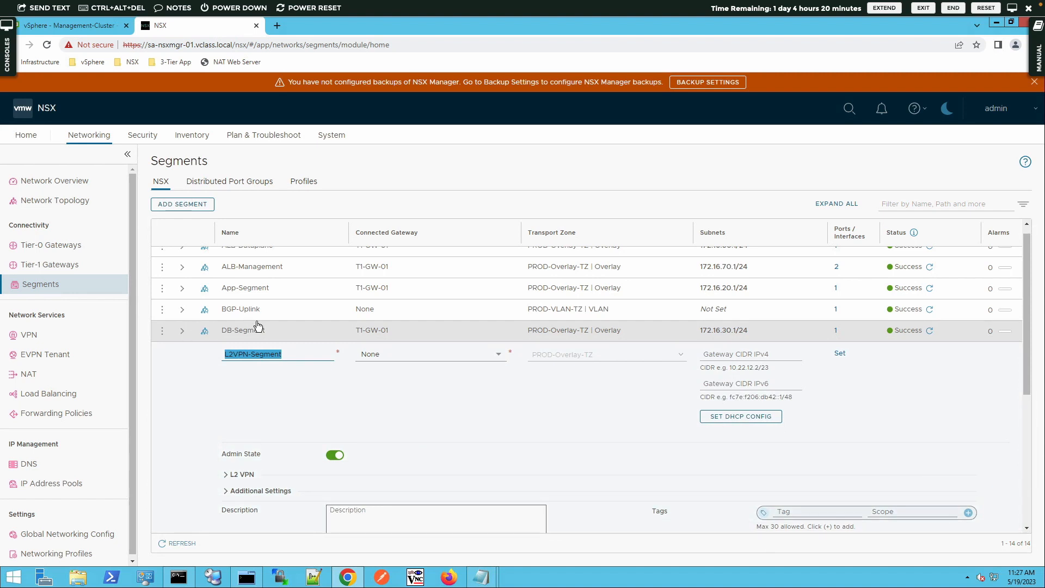
click(226, 475)
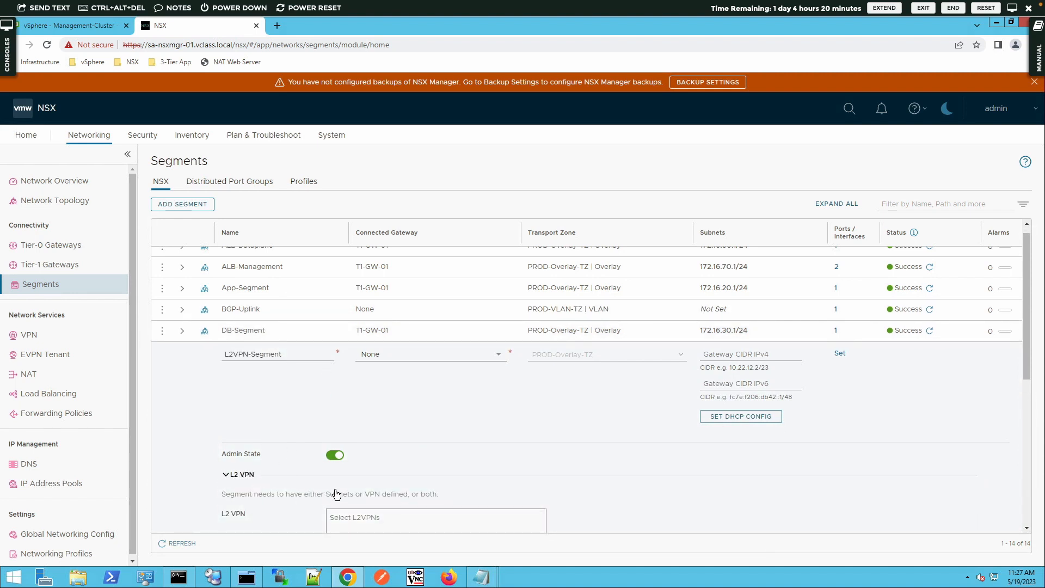
- Attach L2VPN-Session with VPN tunnel ID 100, save the segment, and close editing
scroll(346, 495, down, 3)
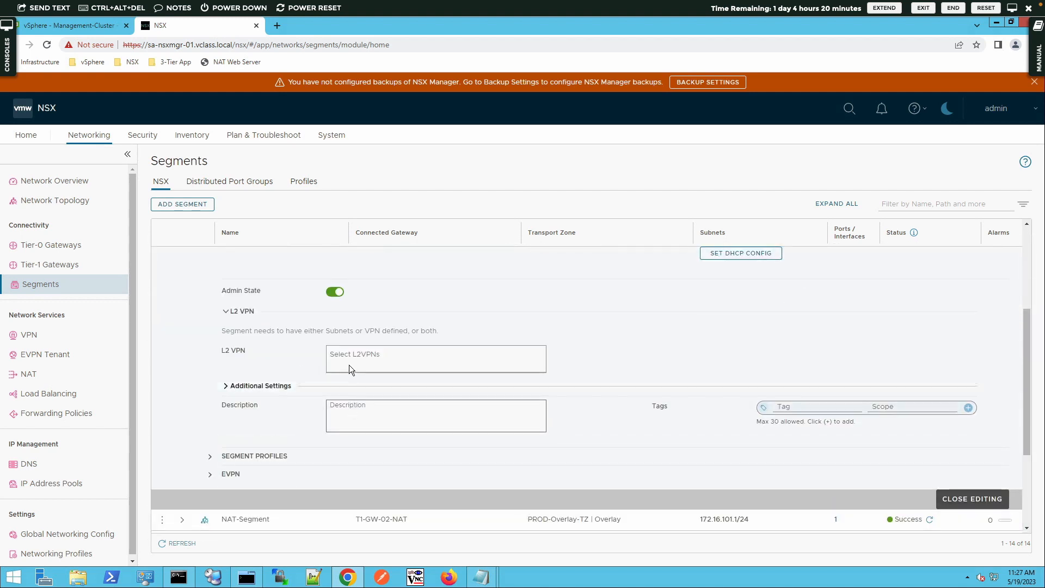
click(349, 355)
click(351, 382)
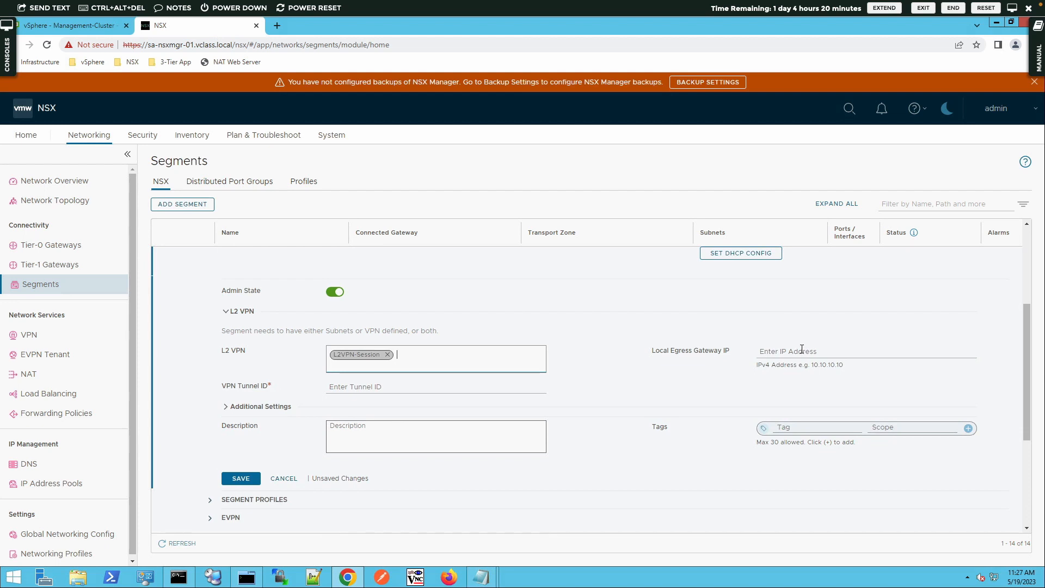
click(783, 351)
click(378, 387)
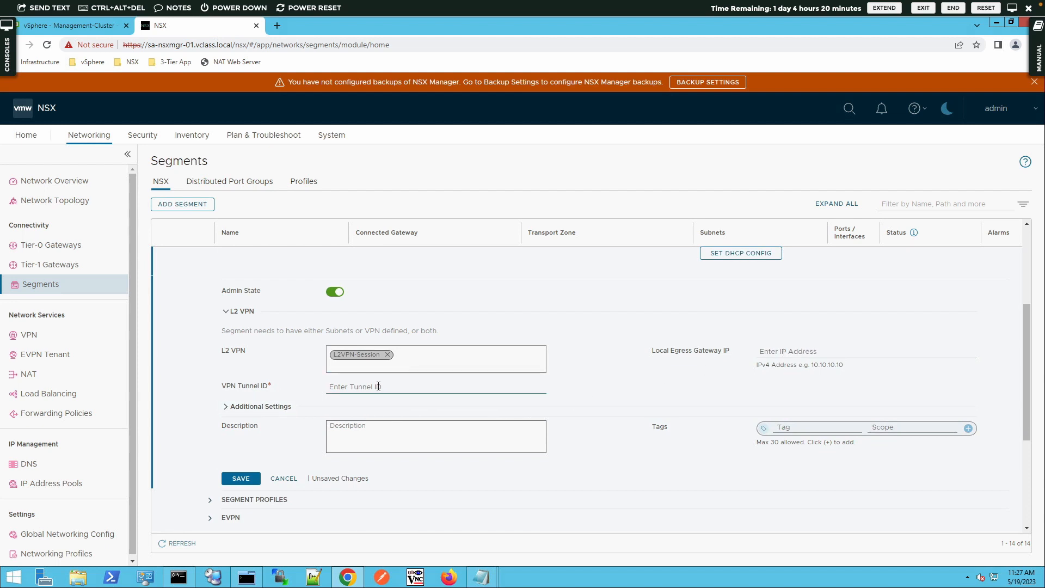
text(100)
click(233, 478)
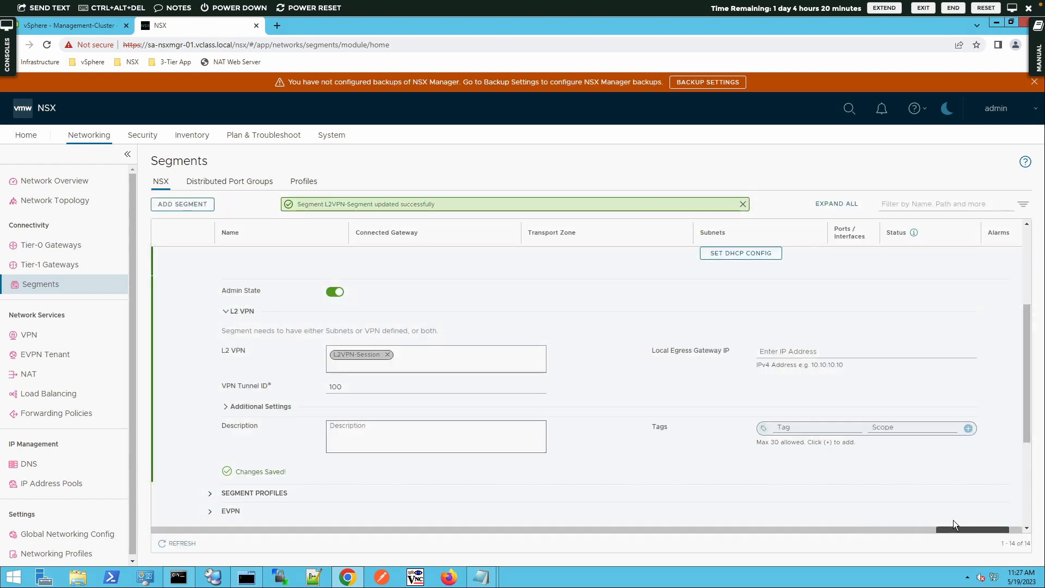
click(971, 528)
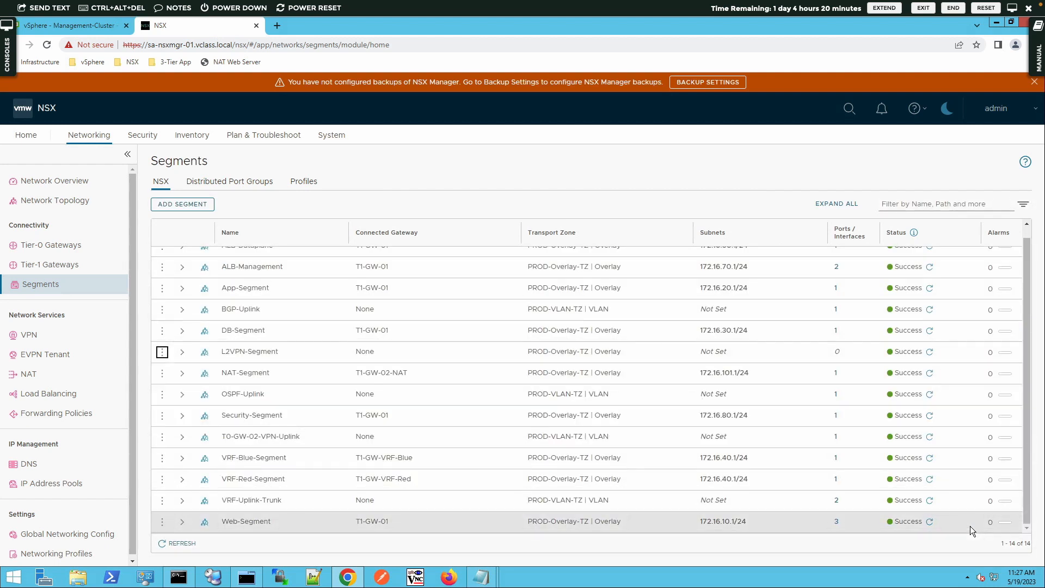
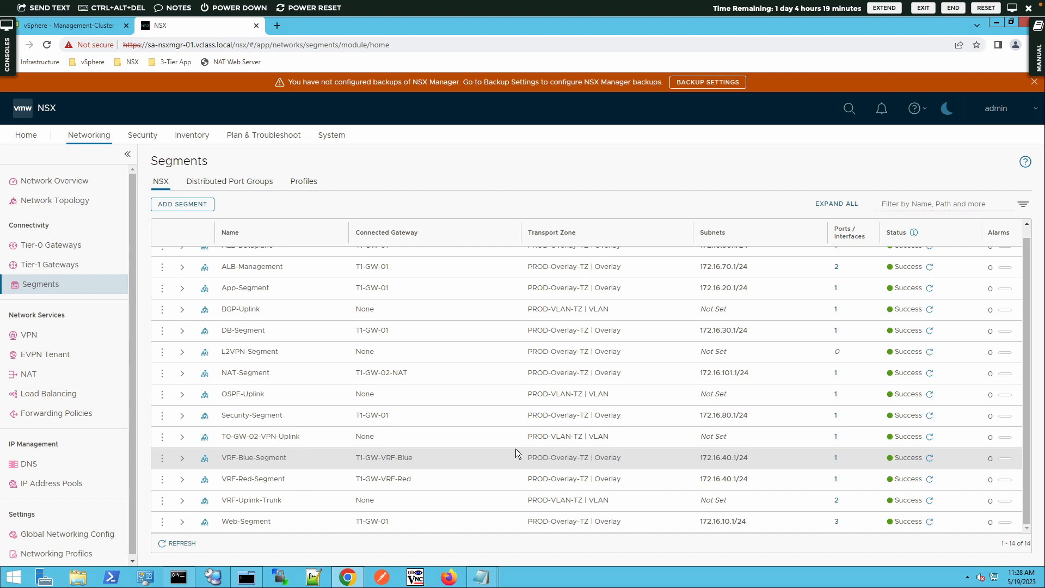
- Open the NSX Autonomous Edge bookmark (172.20.10.70) in a new tab, bypassing the certificate warning
click(275, 25)
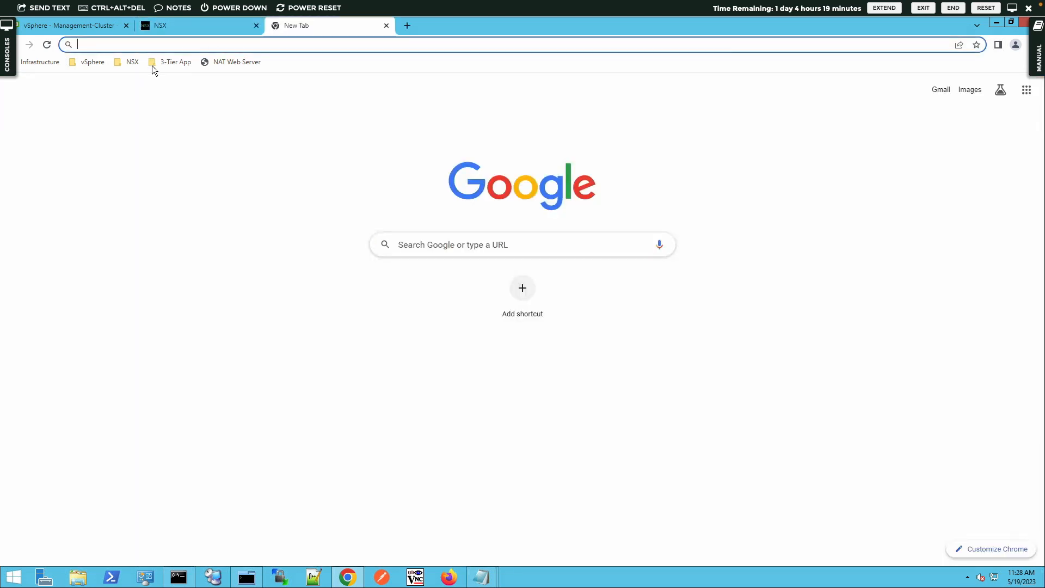
click(129, 62)
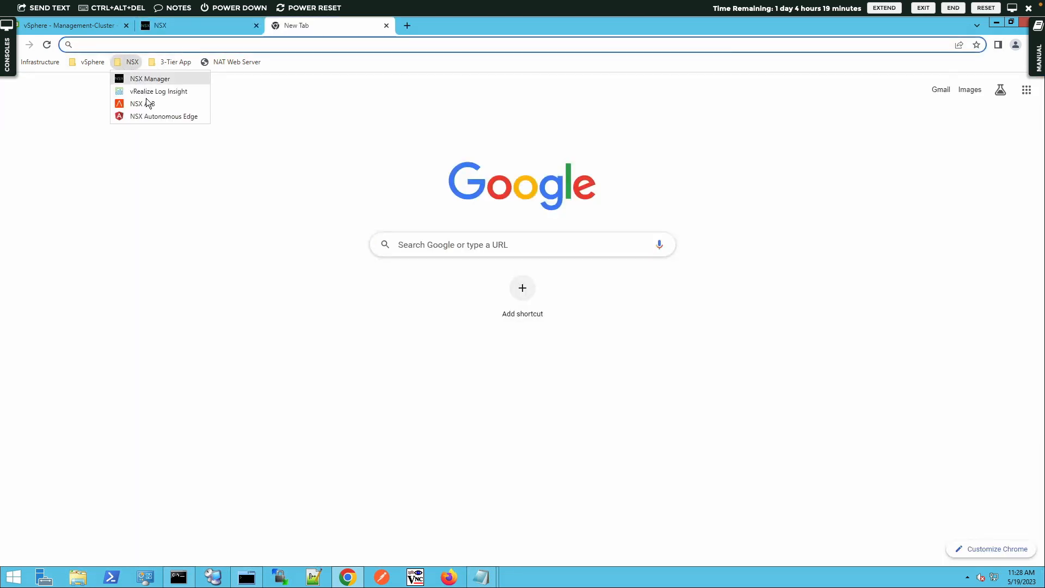
click(151, 116)
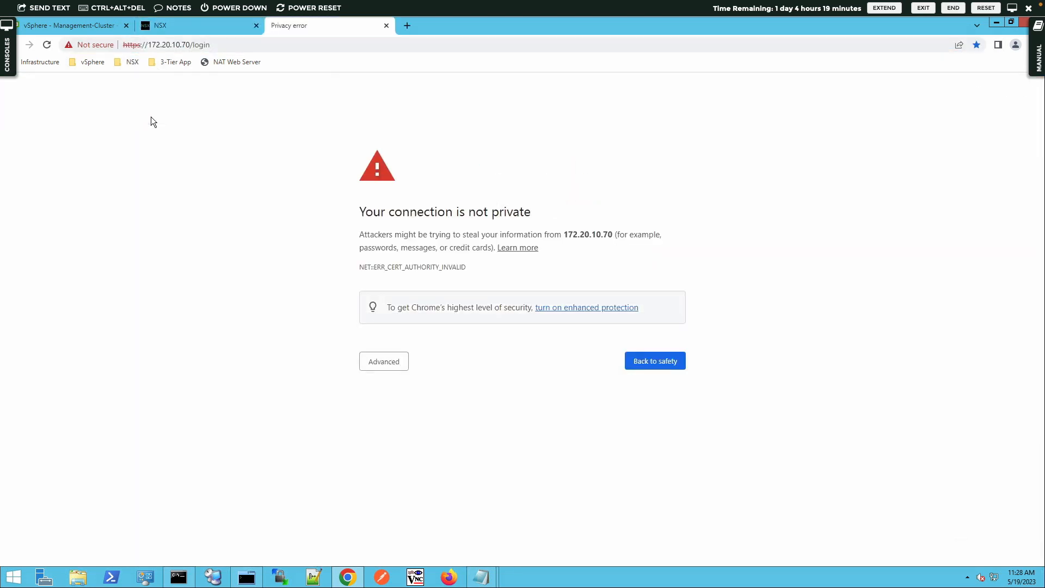
click(394, 362)
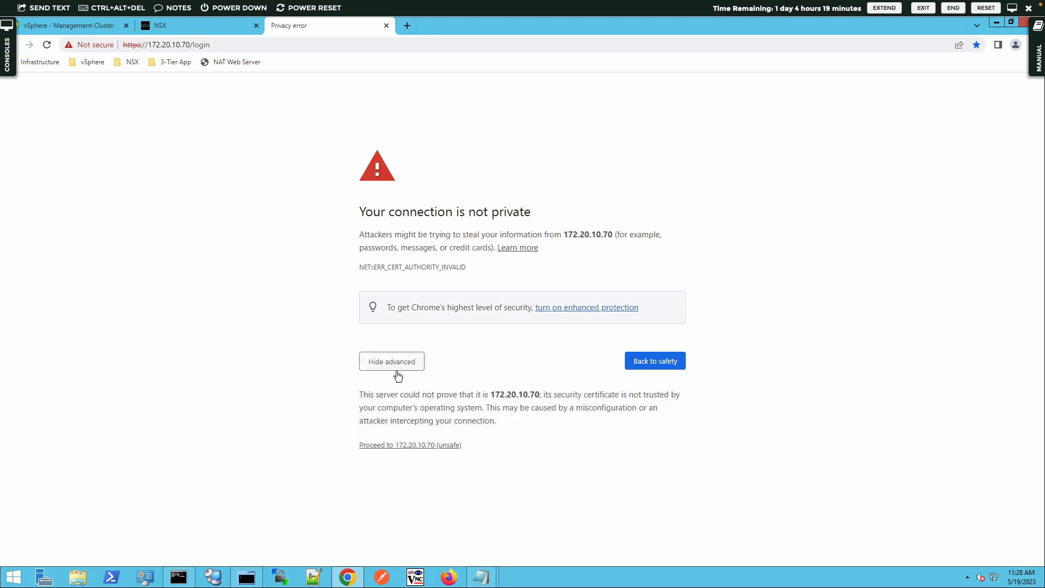
click(410, 445)
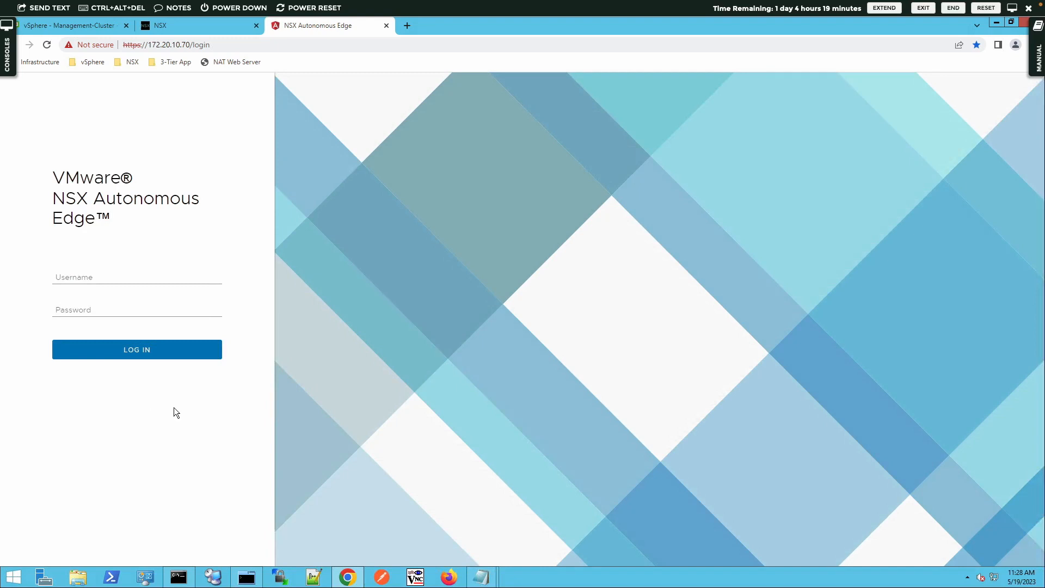
- Copy the NSX username from Lab-Notes.txt into the Autonomous Edge Username field
click(481, 576)
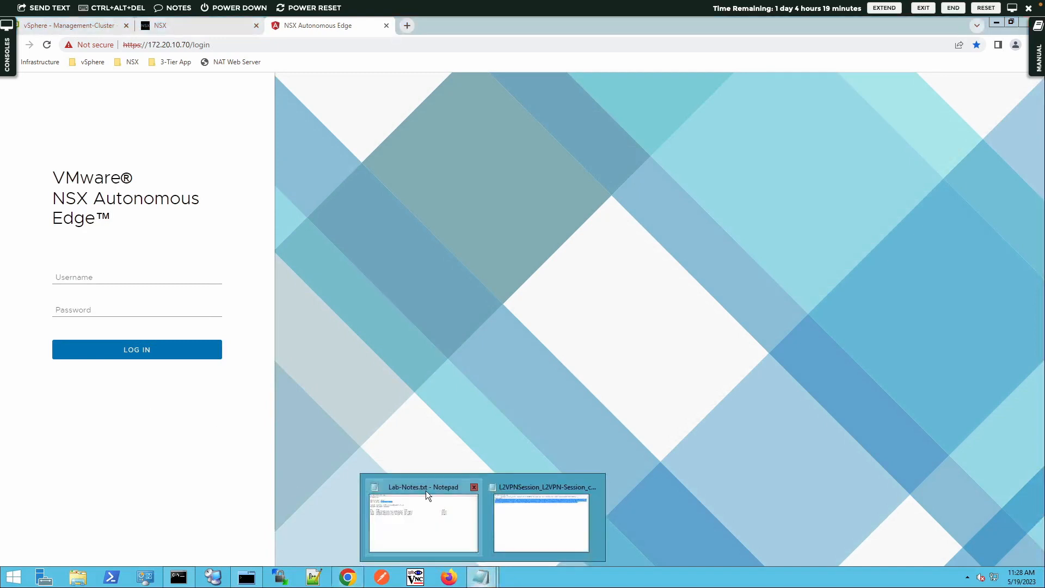
click(430, 502)
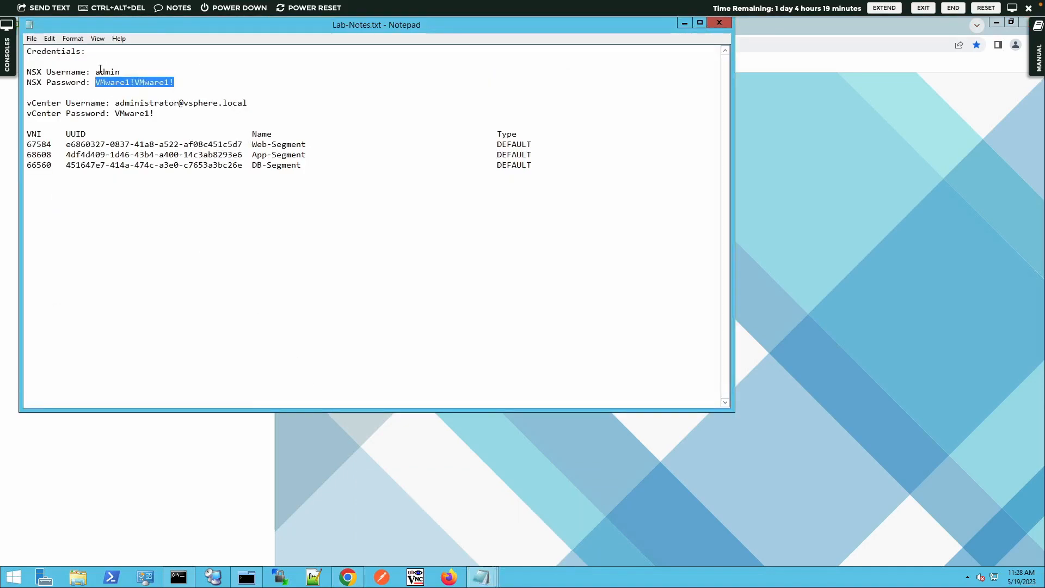
drag(96, 72, 123, 70)
key(ctrl+c)
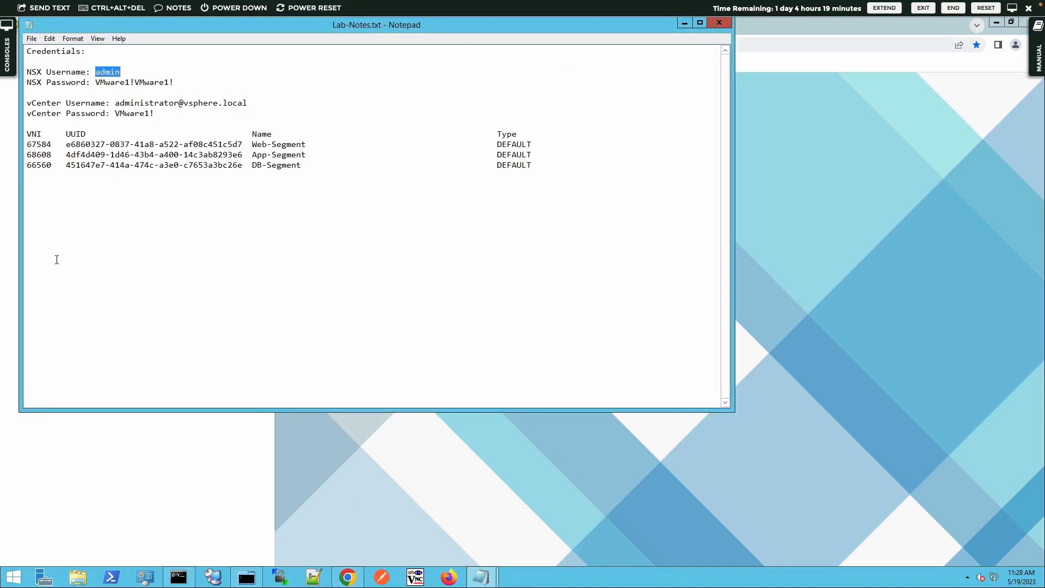
click(126, 422)
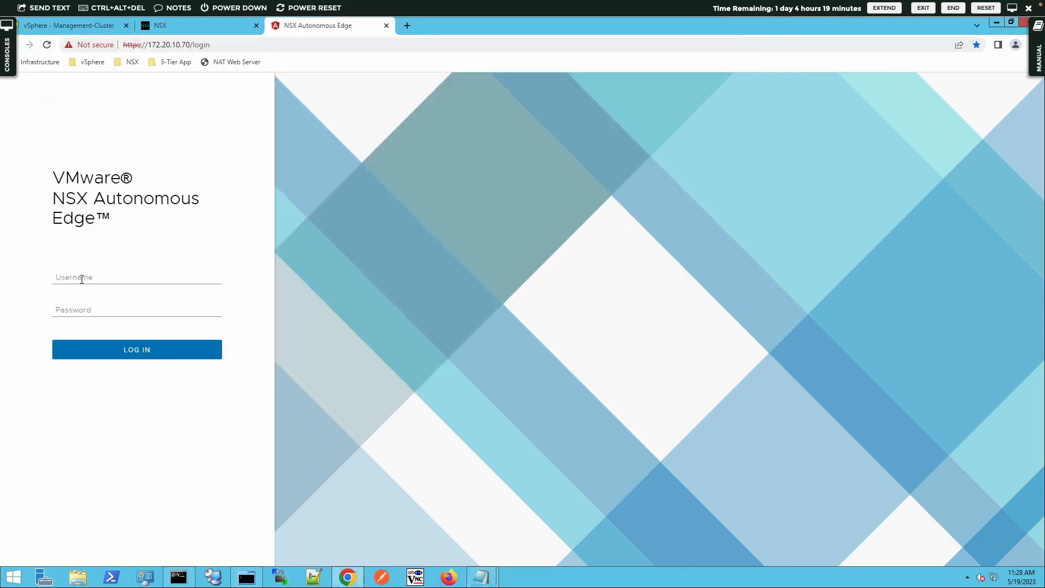
click(82, 279)
key(ctrl+v)
- Copy the NSX password from Lab-Notes.txt into the Password field and log in
mouse_move(481, 576)
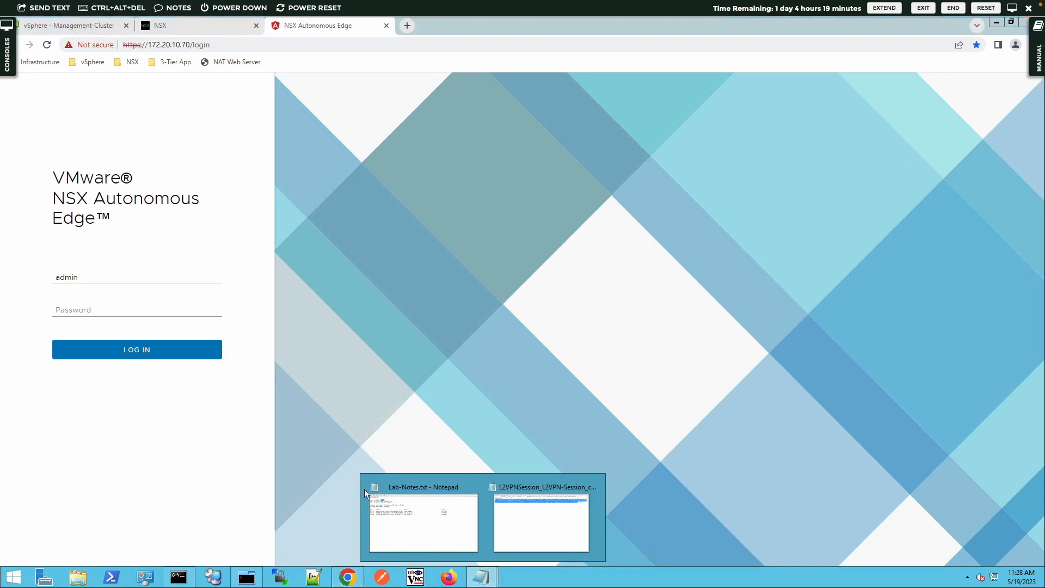
click(410, 517)
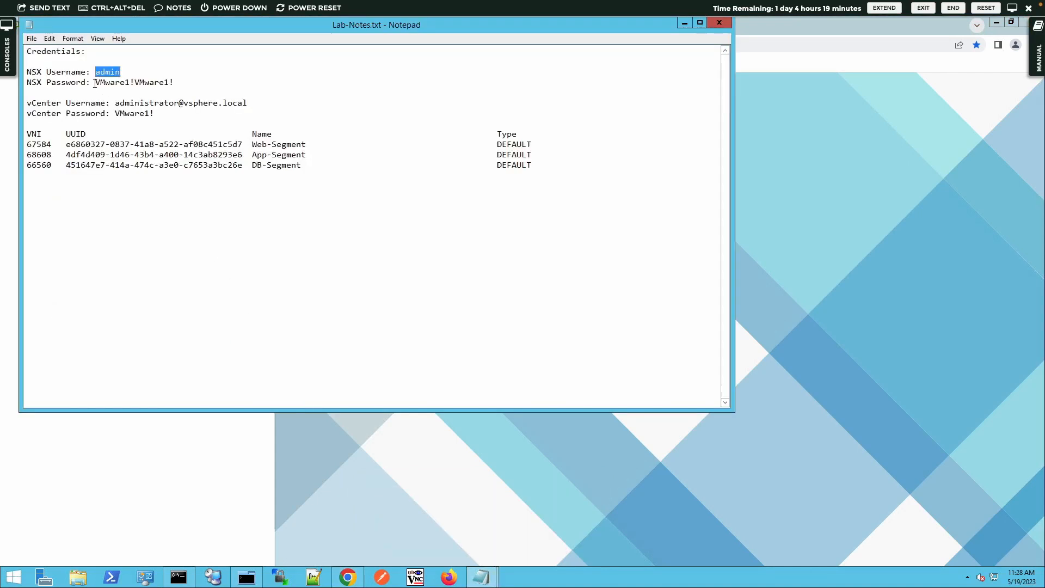
drag(96, 82, 173, 83)
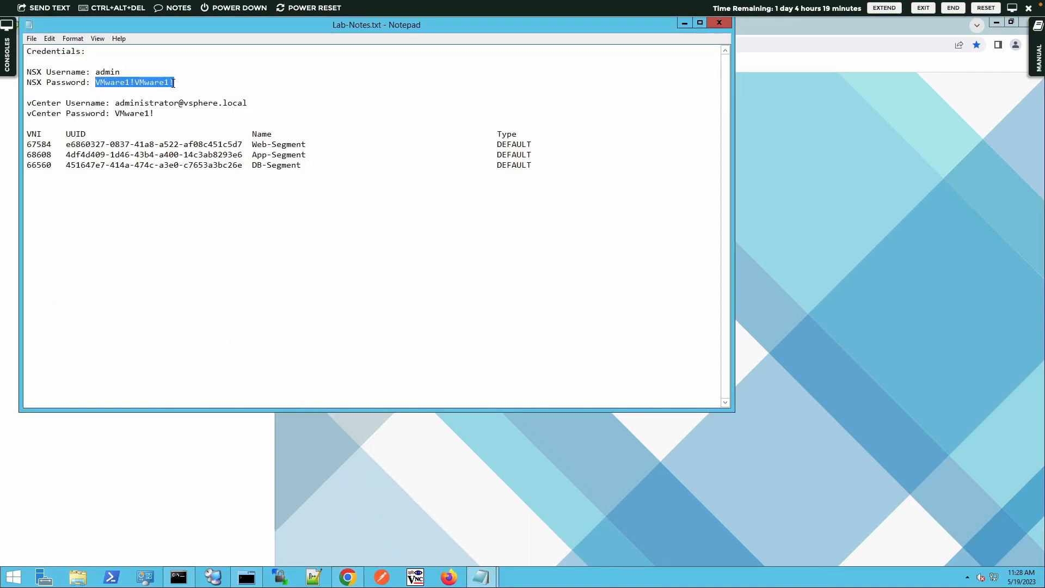
click(158, 421)
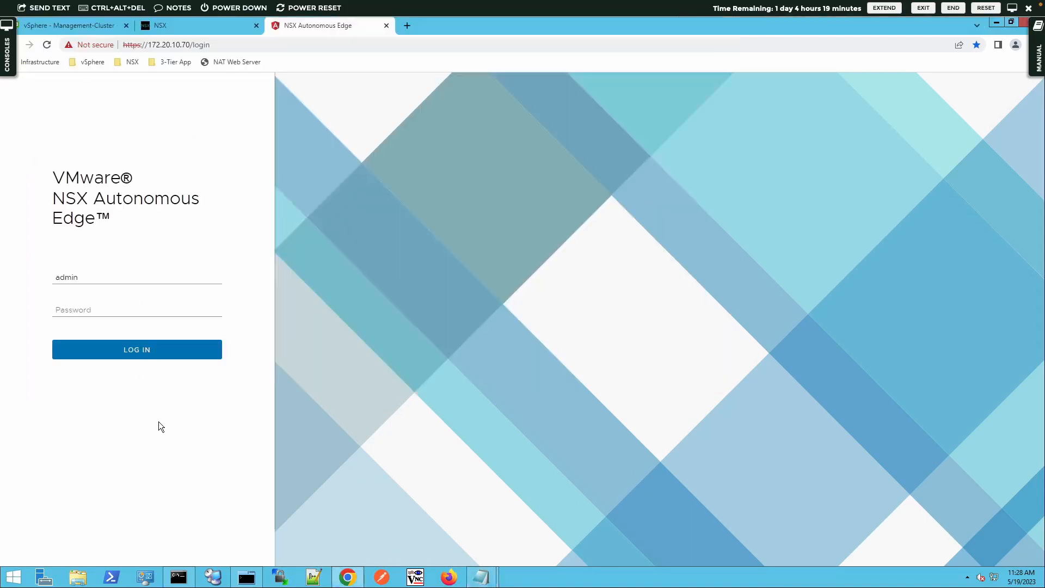
click(81, 309)
key(ctrl+v)
click(83, 359)
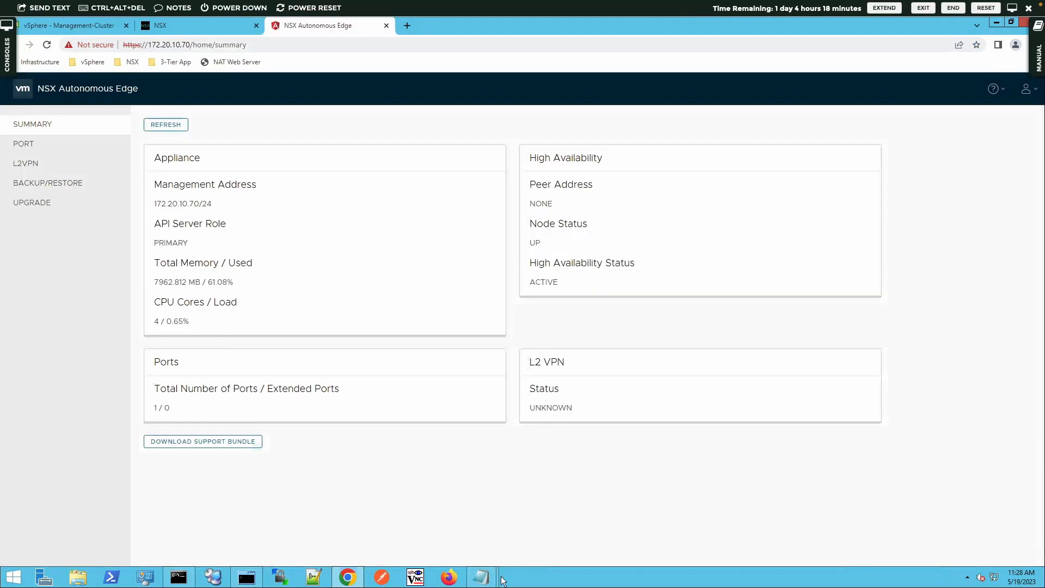
- Copy the peer code from the L2VPNSession config file in Notepad, then return to Chrome
mouse_move(493, 576)
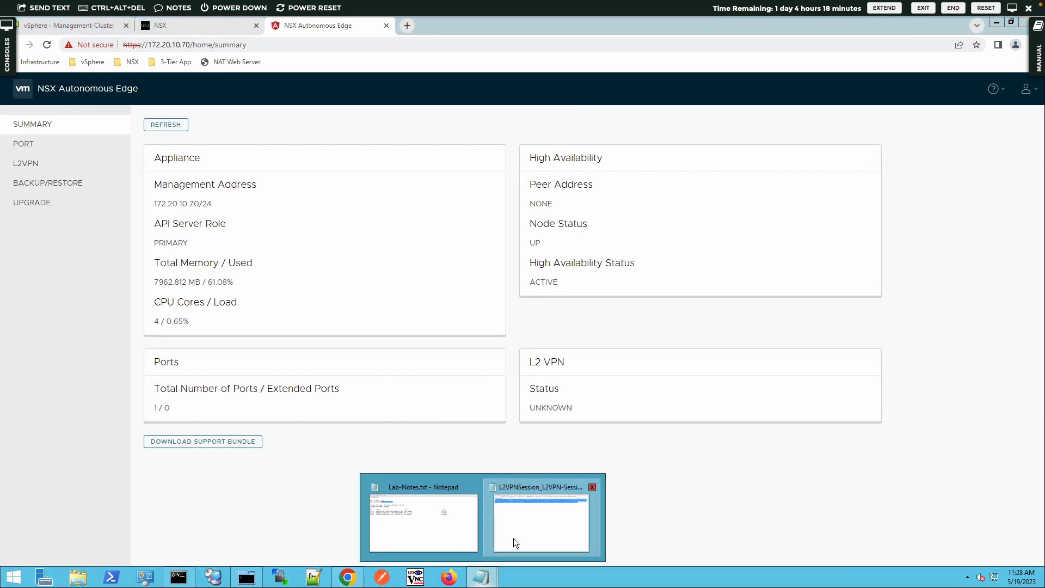
click(514, 538)
right_click(318, 137)
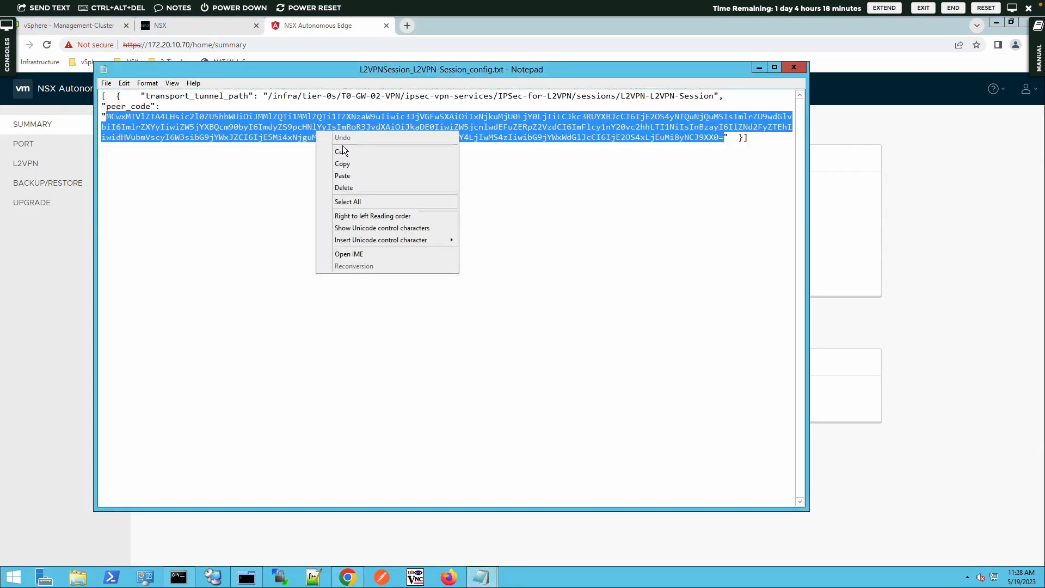
click(463, 167)
click(842, 193)
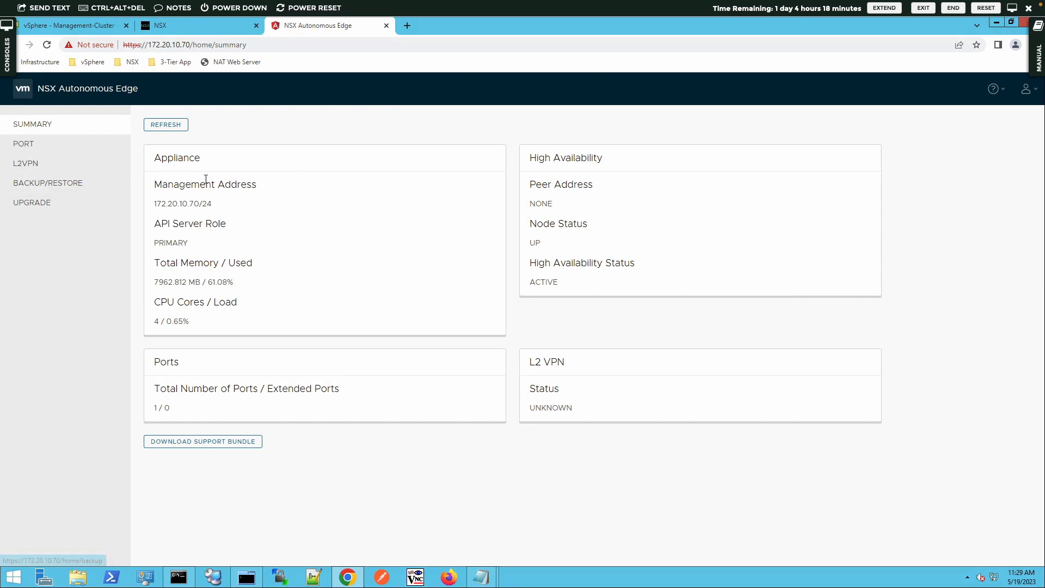
- Start a new port named L2VPN-Port on the Ports page
click(32, 150)
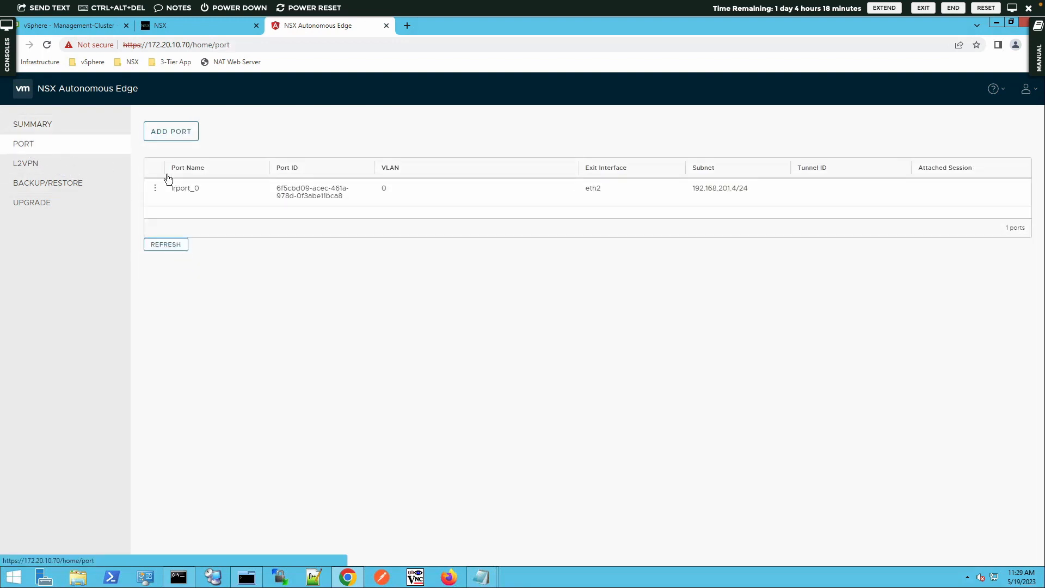
click(169, 136)
click(270, 157)
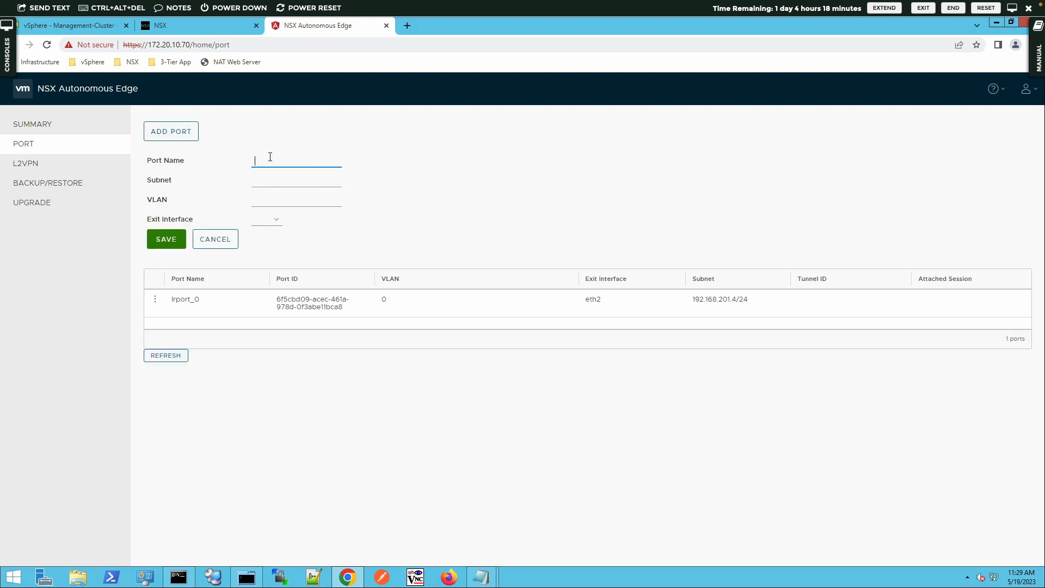
text(L2V)
key(BackSpace)
text(VPN-Port)
- Give the port VLAN 50 and exit interface eth3, save it, and go to L2VPN
click(269, 182)
click(294, 200)
text(50)
click(273, 220)
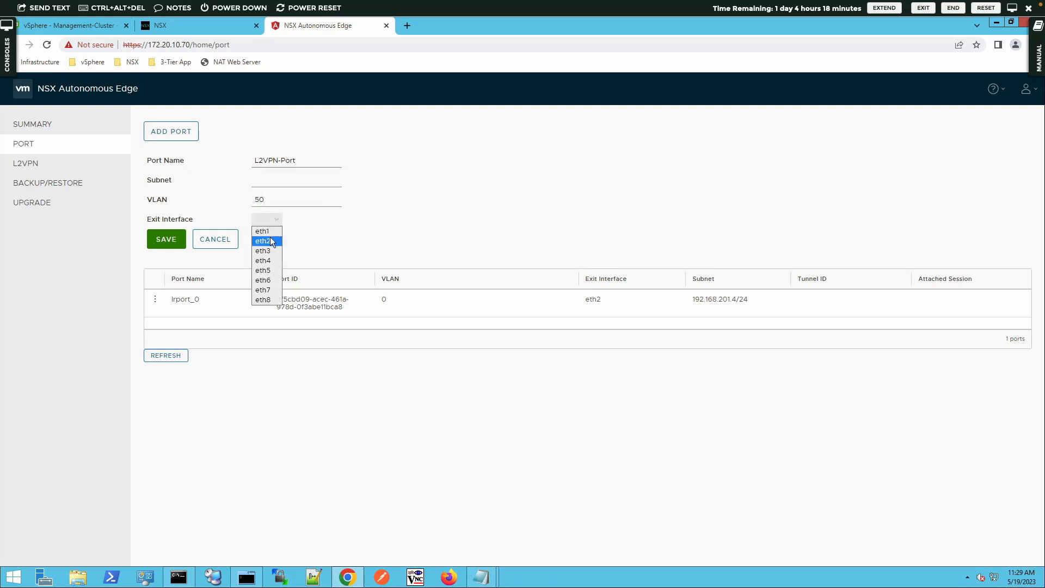
click(267, 251)
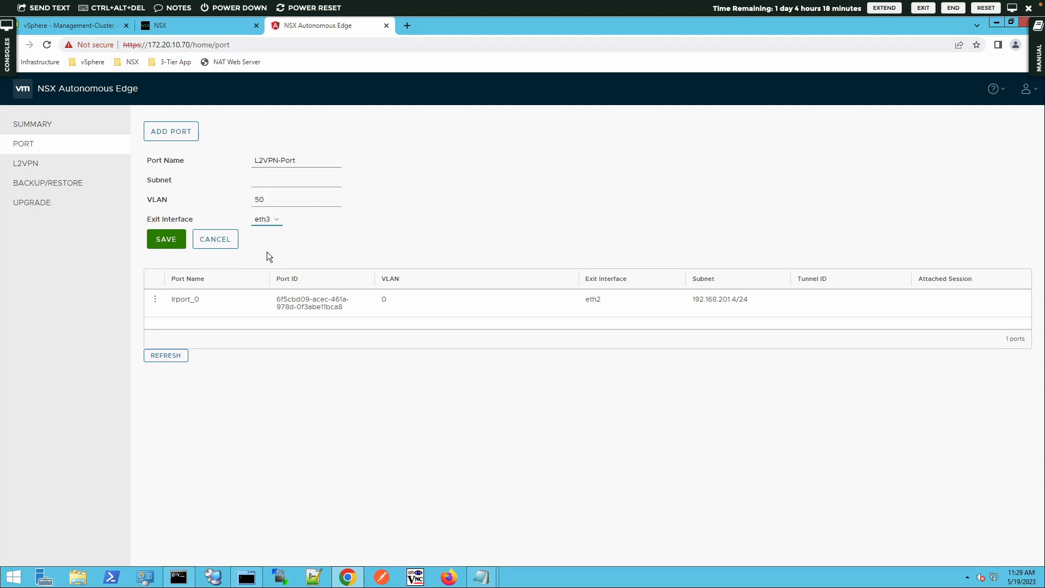
click(171, 246)
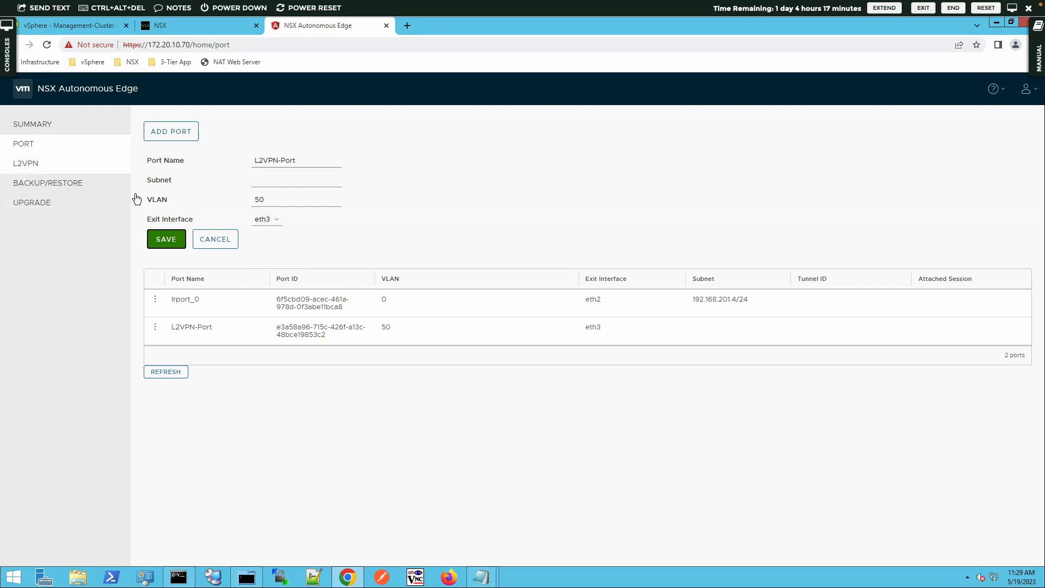
click(32, 167)
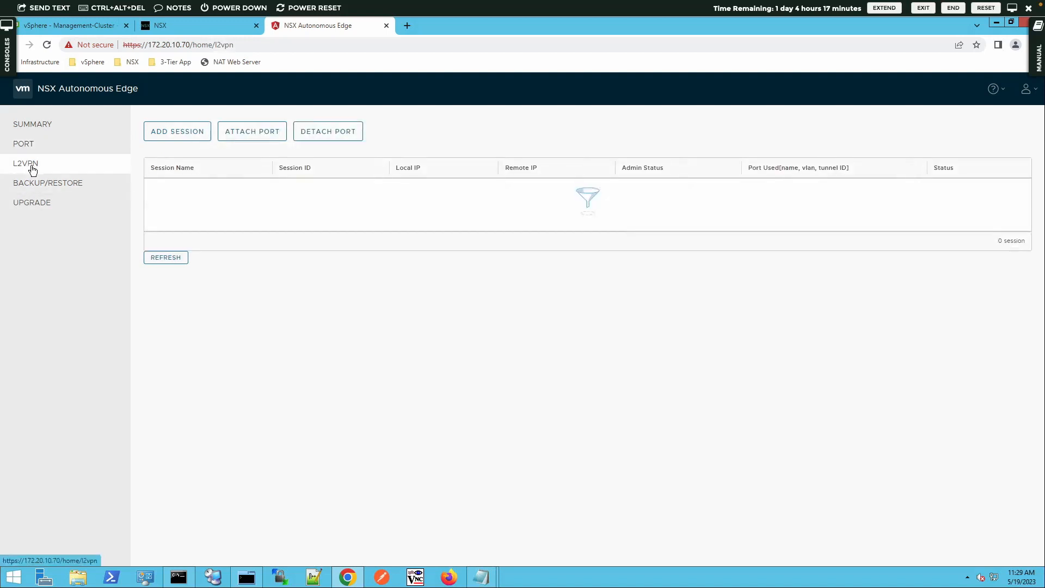
- Create L2VPN-Client-Session with local IP 192.168.201.4, remote IP 192.168.201.3 and the pasted peer code
click(179, 132)
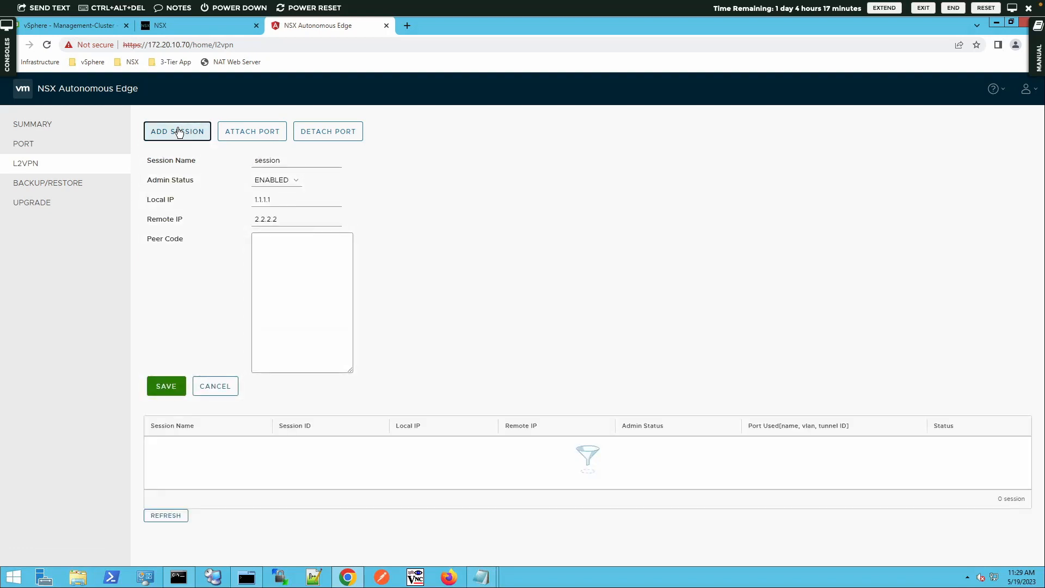
double_click(291, 159)
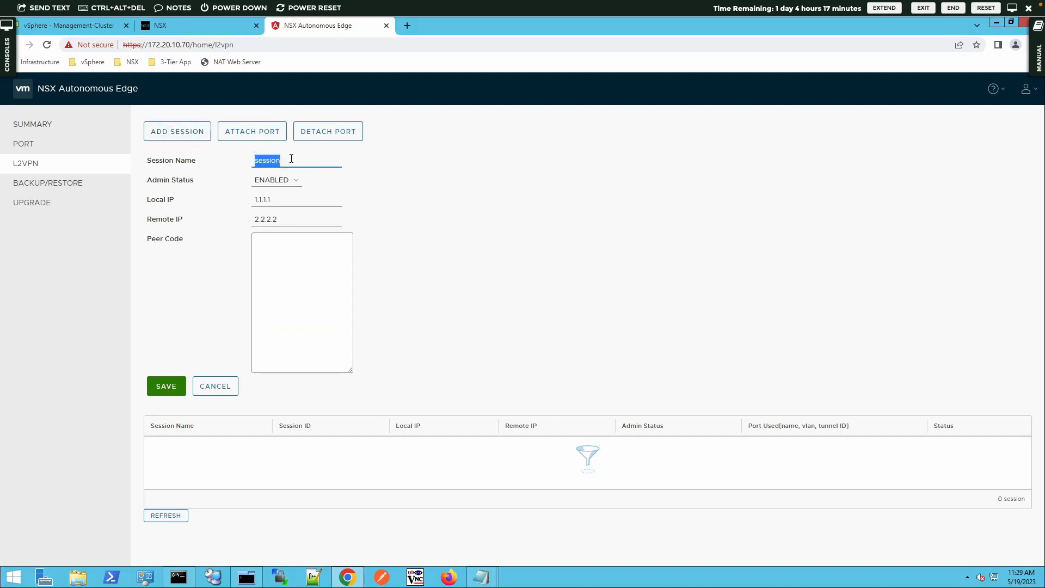
text(L2VPN-Client-Session)
double_click(271, 199)
text(192.168.20)
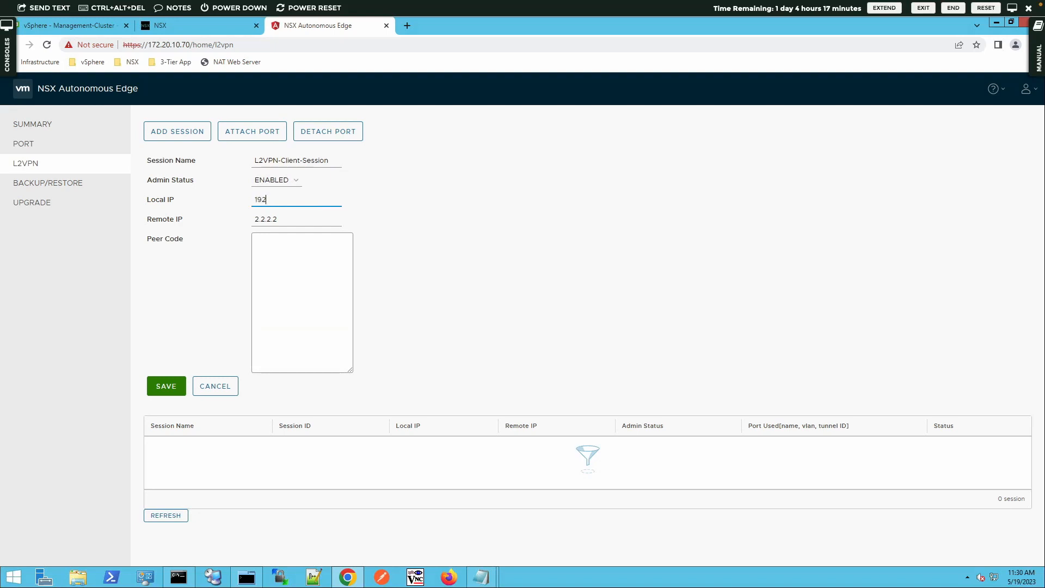
text(1.4)
key(Tab)
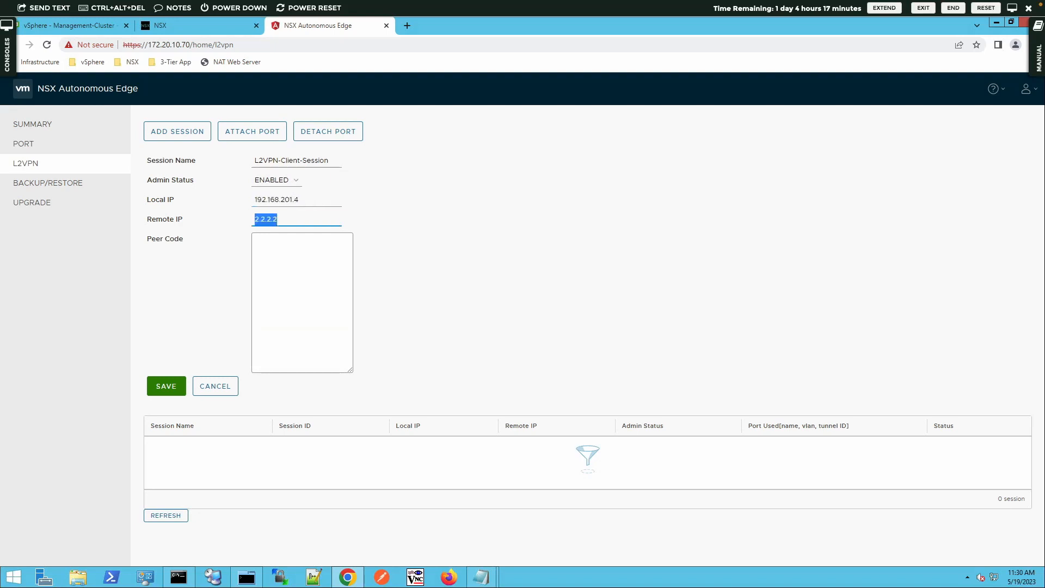
text(192.168.201.3)
click(285, 240)
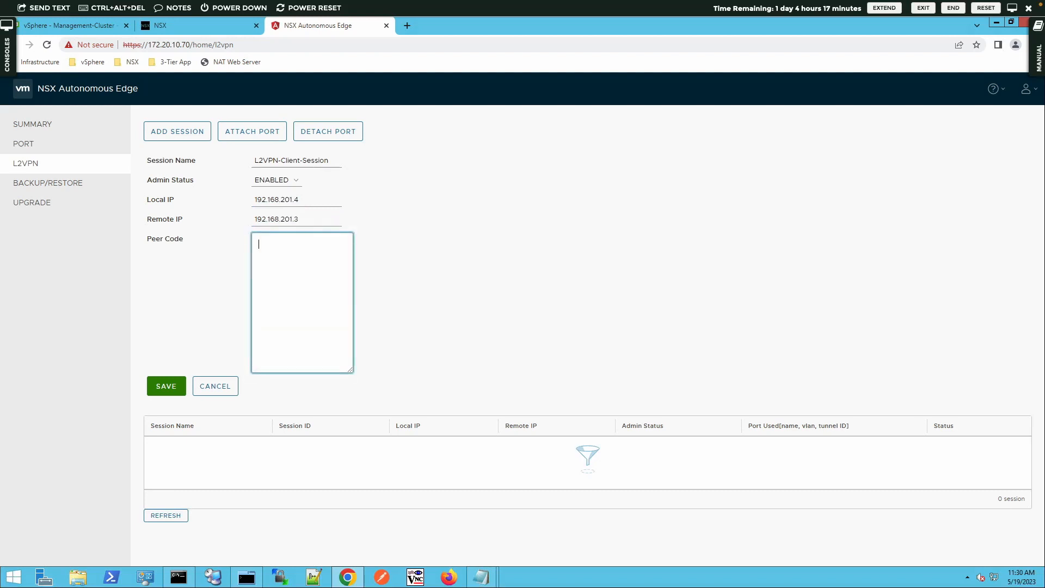
key(ctrl+v)
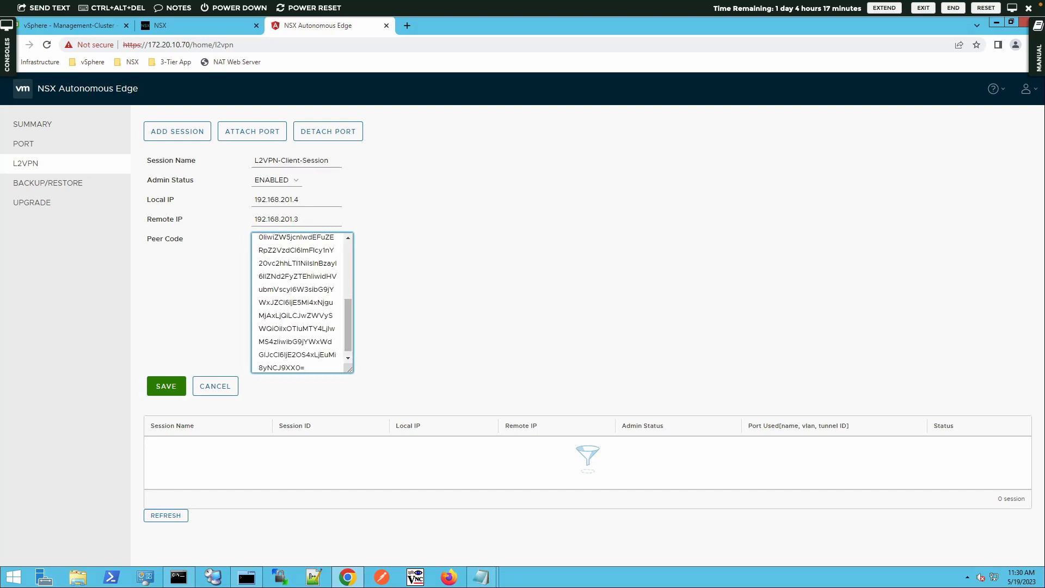
click(164, 387)
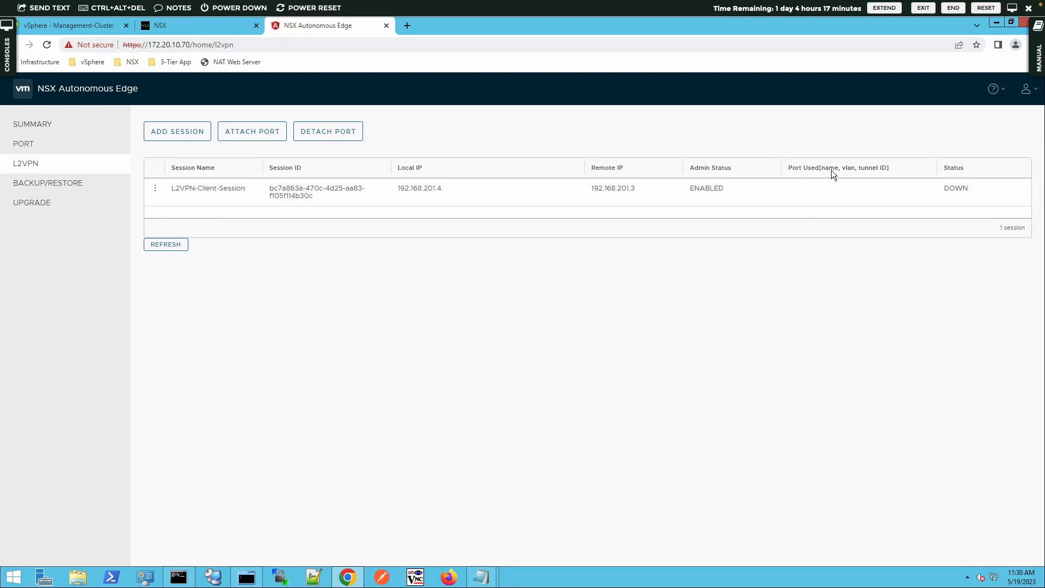
- Attach L2VPN-Port (VLAN 50) to L2VPN-Client-Session with tunnel ID 100
click(241, 129)
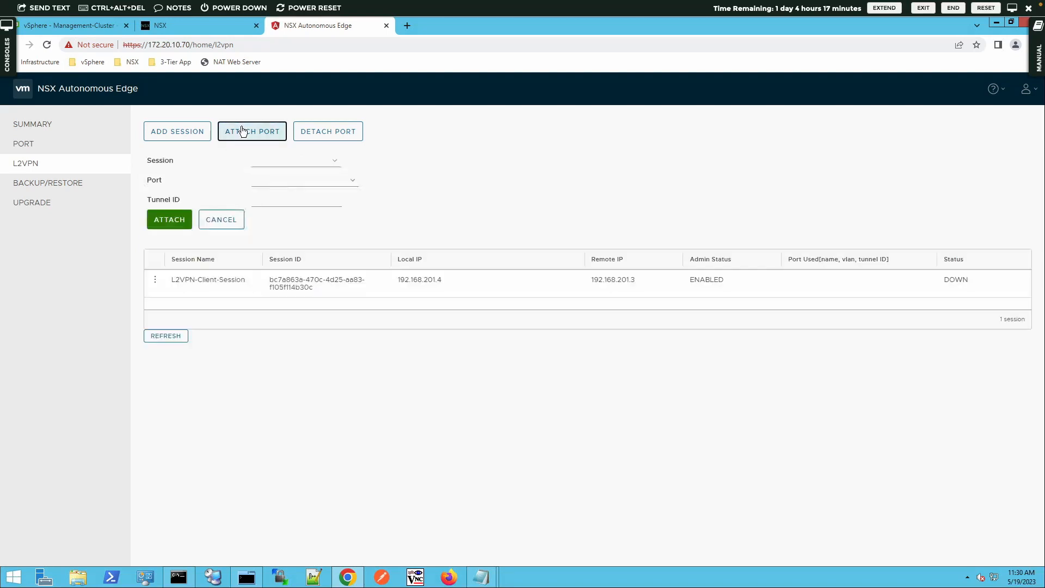
click(291, 161)
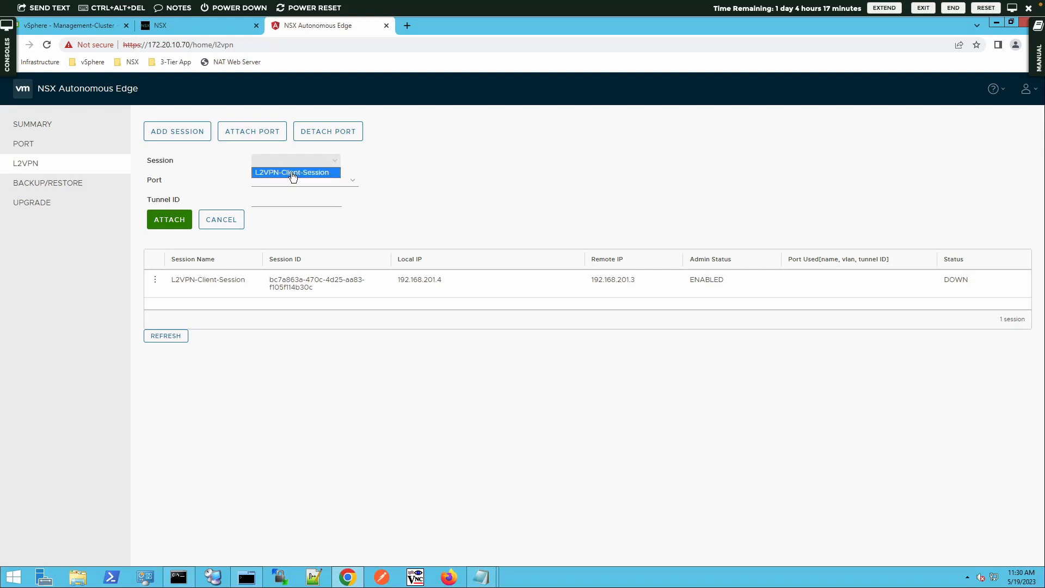
click(292, 172)
click(309, 184)
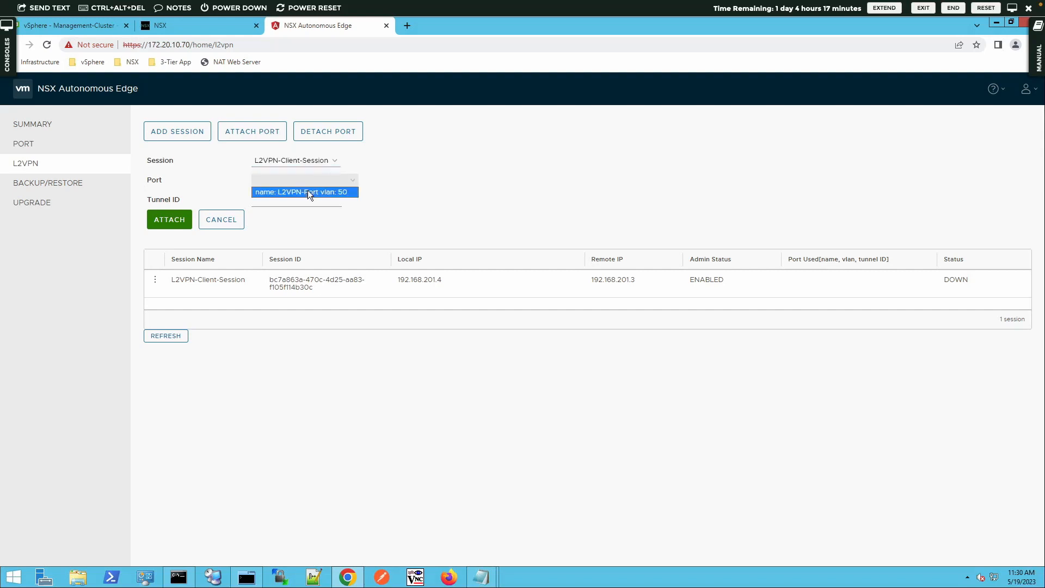
click(267, 193)
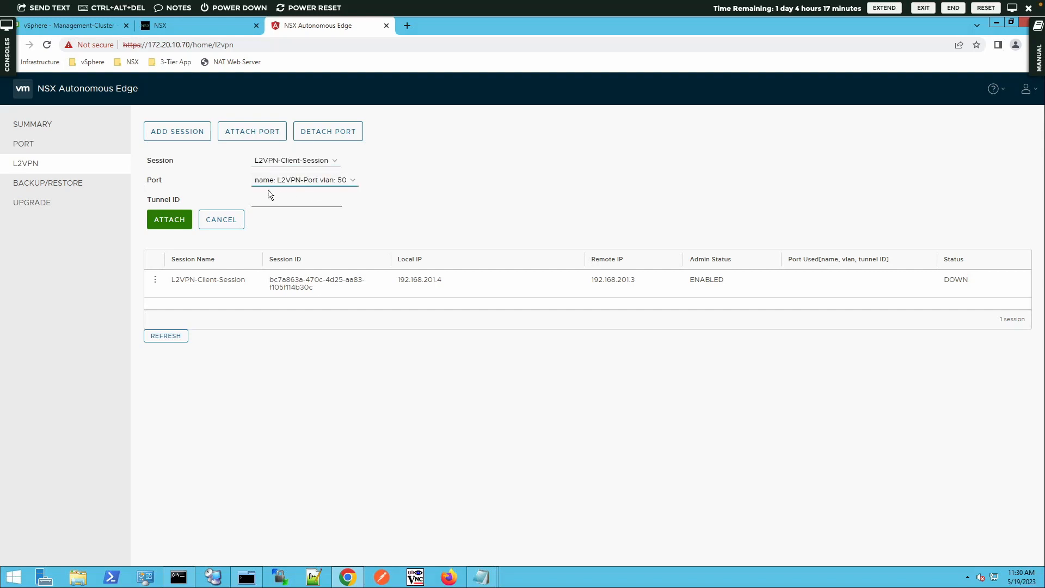
click(294, 205)
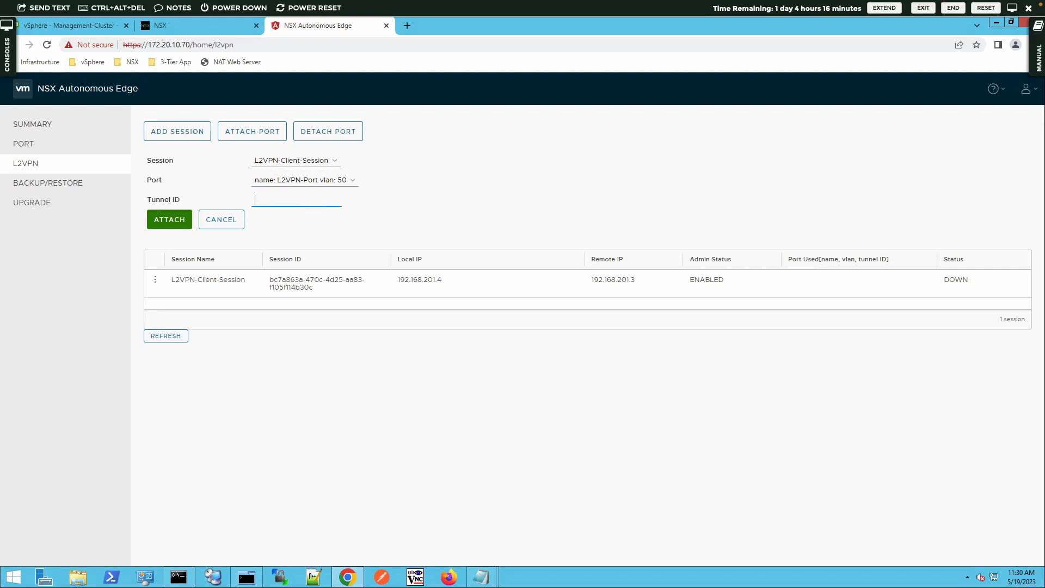
text(100)
click(164, 224)
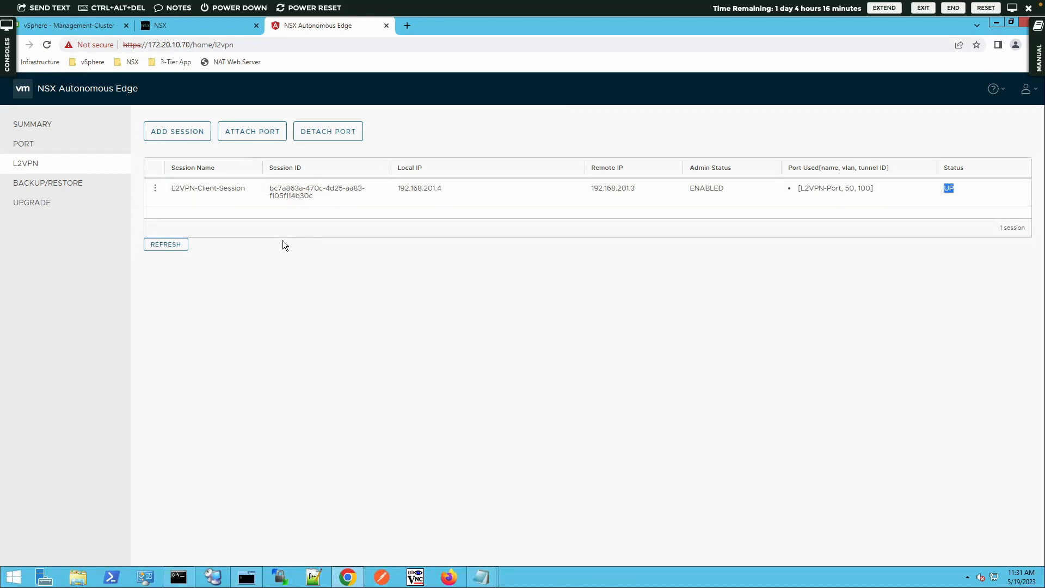
- In NSX Manager, go to the L2 VPN Sessions list under Networking > VPN
click(195, 25)
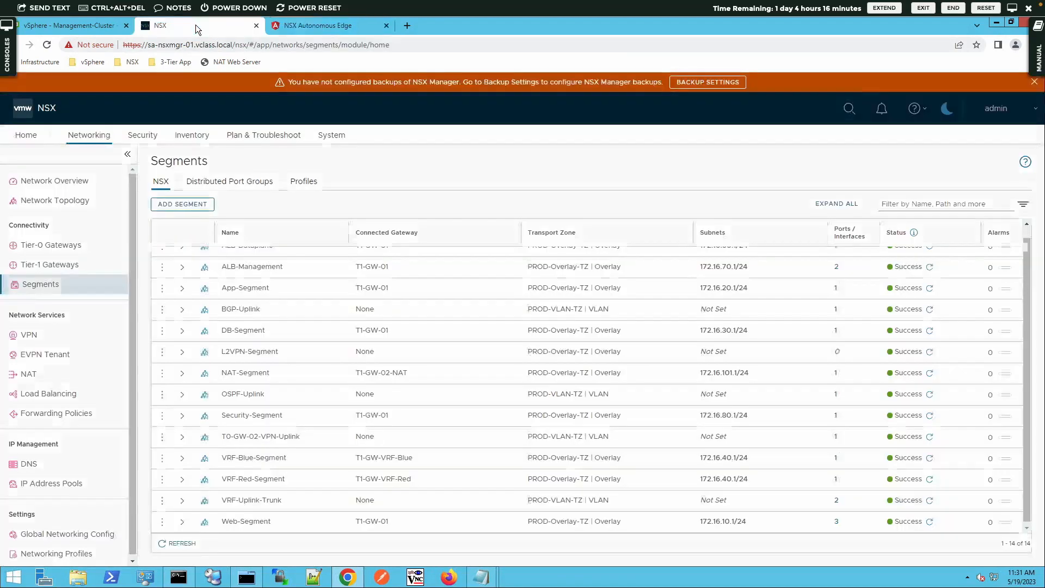
click(65, 245)
click(46, 334)
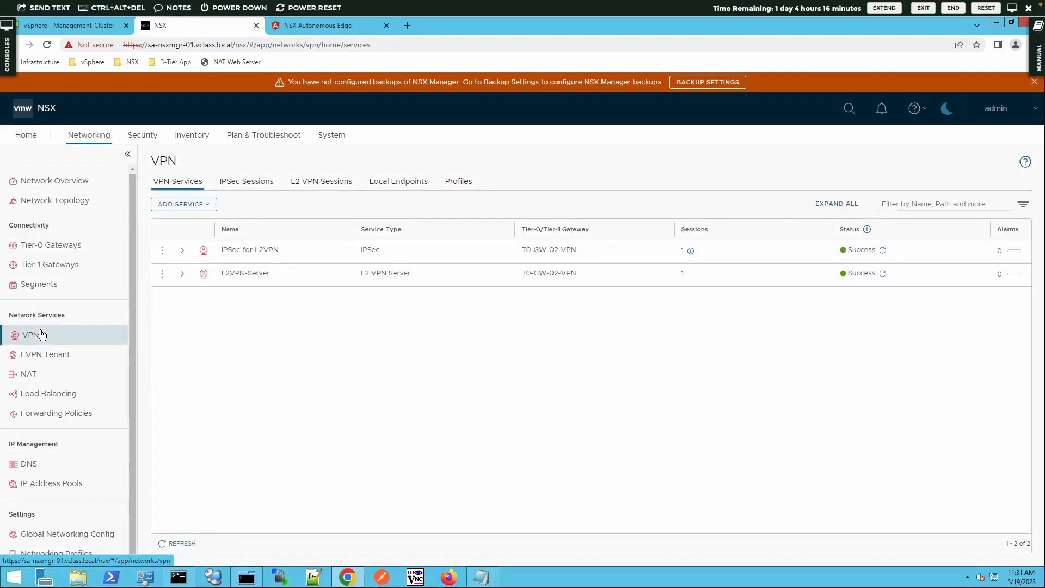
click(308, 182)
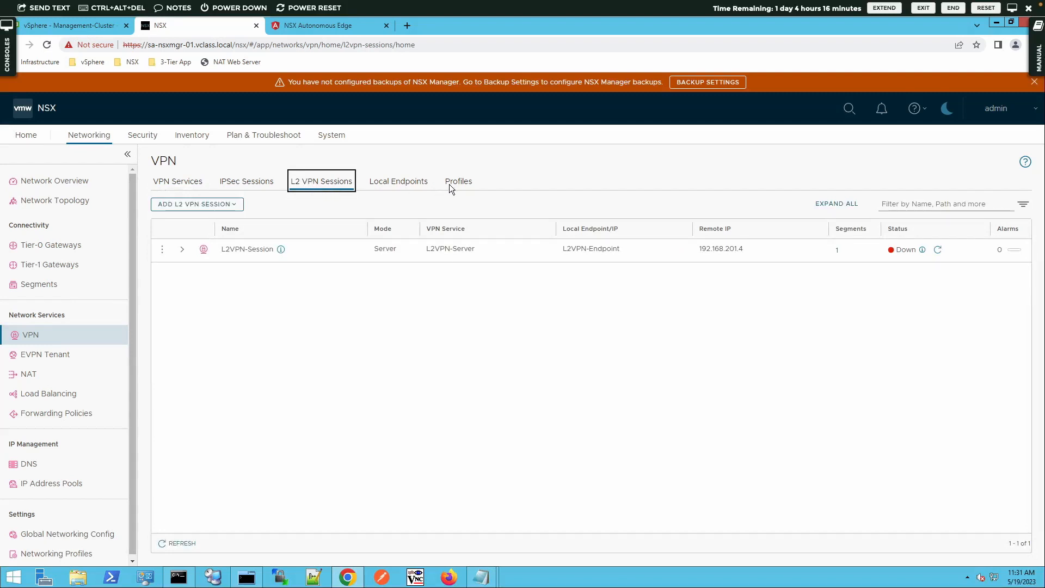
- Refresh L2VPN-Session's status and check the tunnel status details showing Success
click(936, 250)
click(937, 250)
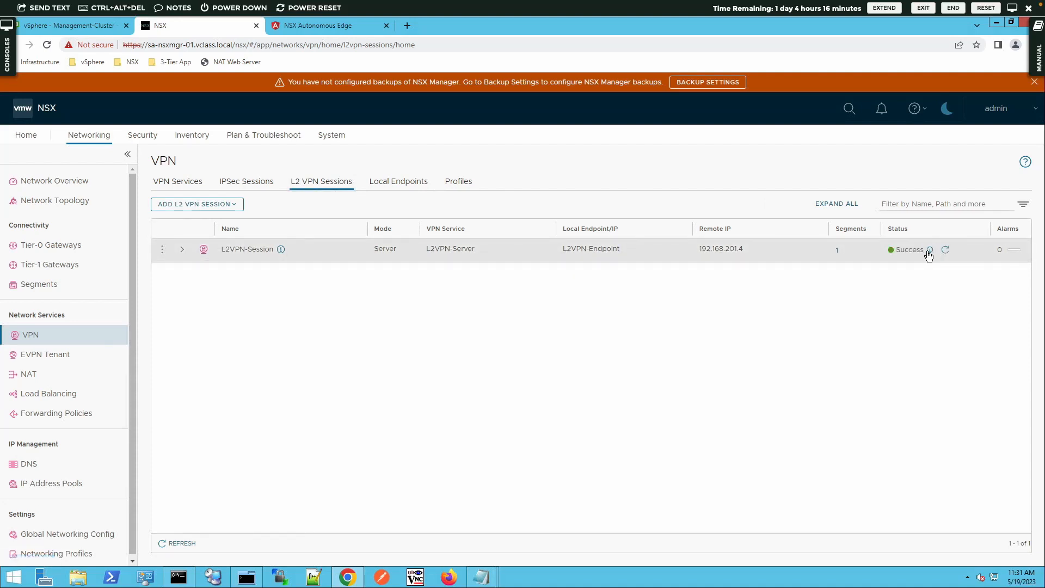
click(930, 251)
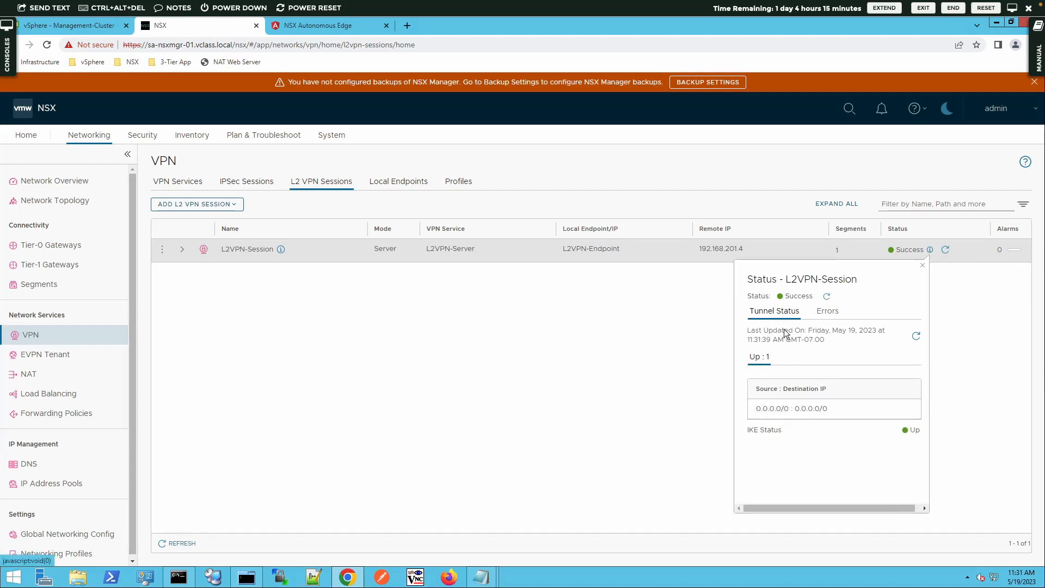
click(923, 266)
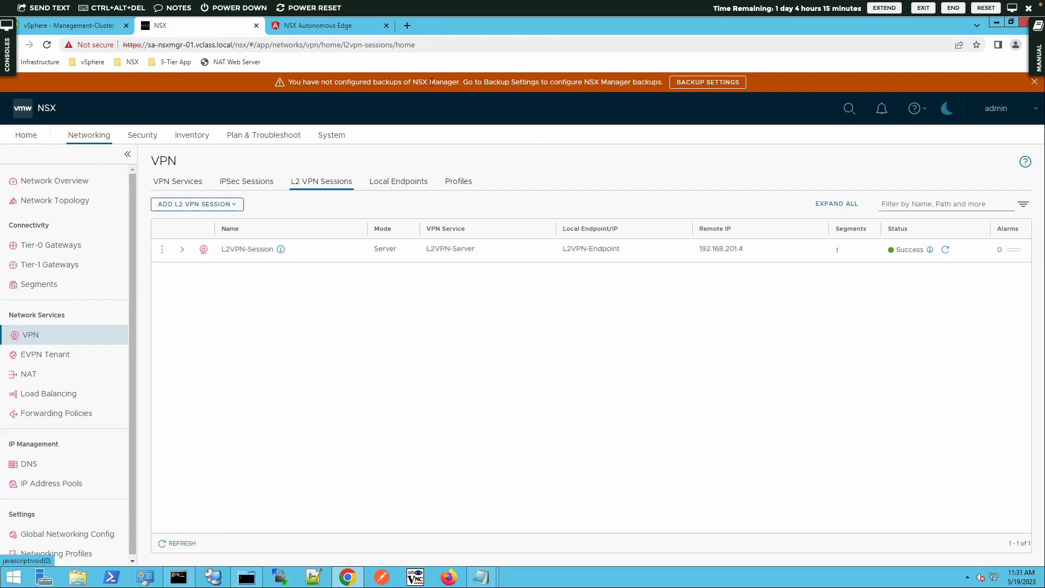
- In the vSphere Client, open Edit Settings for VM T1-L2VPN-01
click(97, 26)
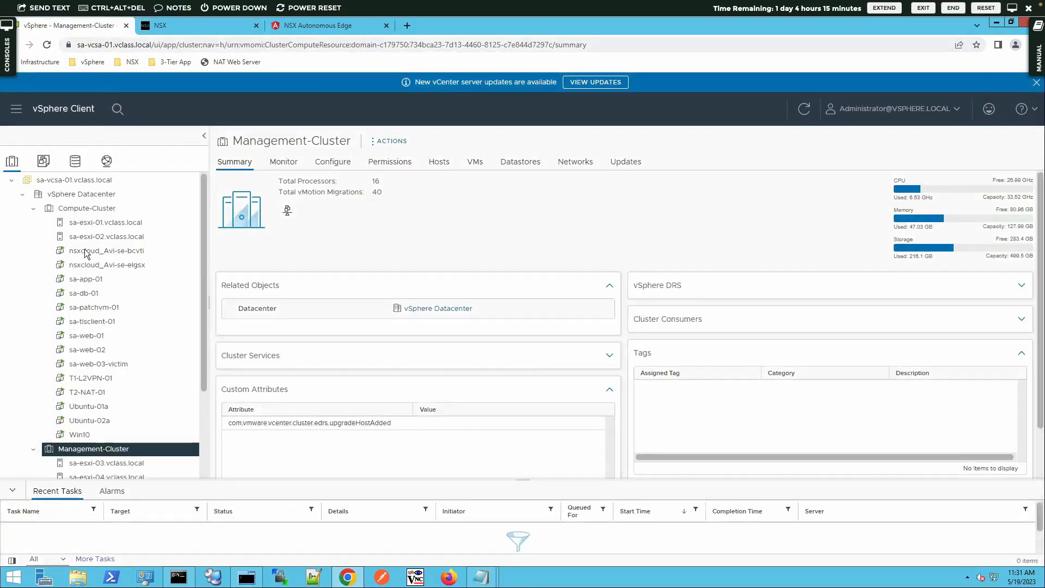
scroll(114, 388, down, 2)
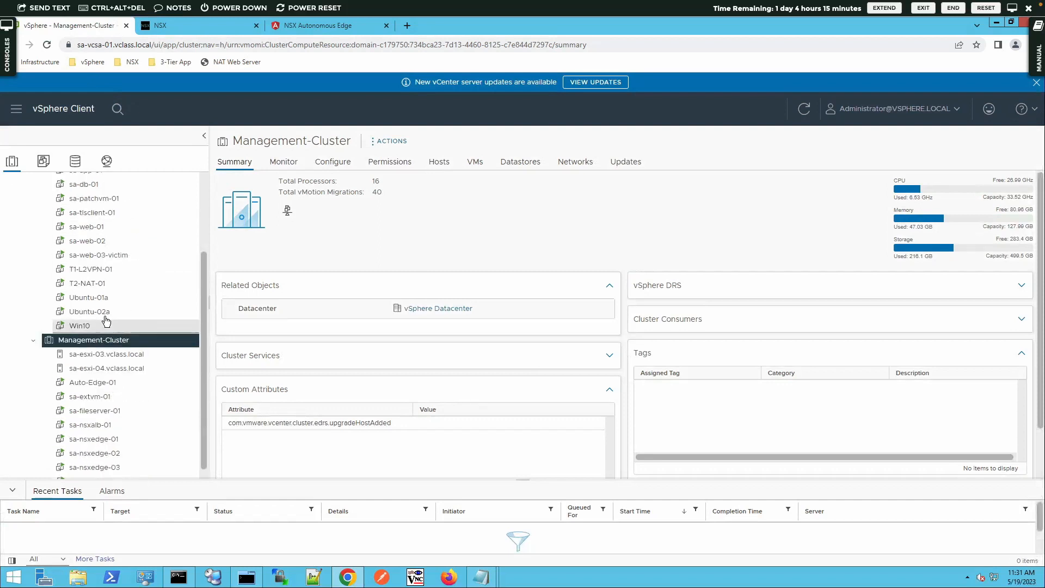
click(98, 269)
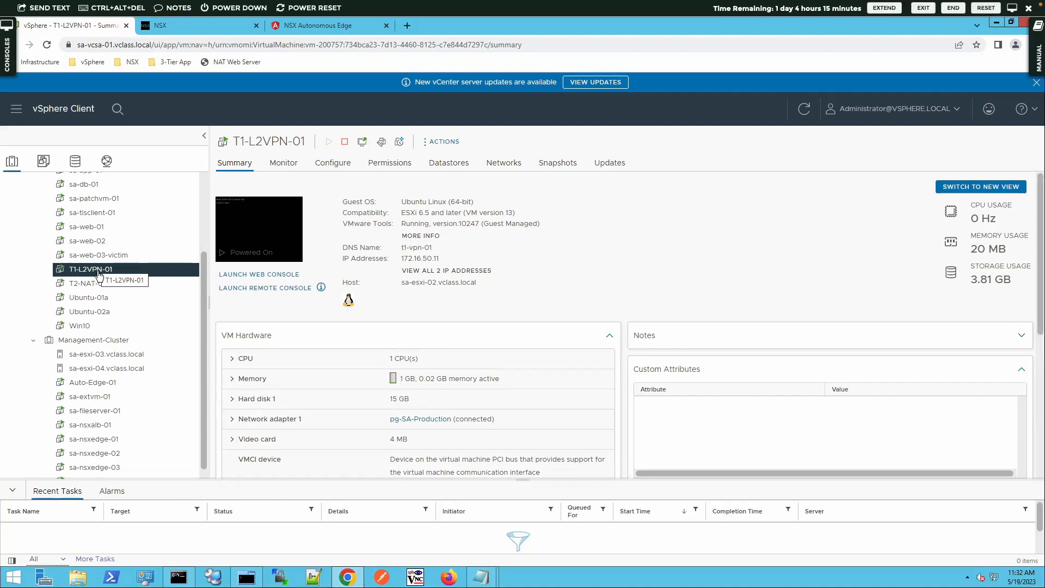
right_click(98, 274)
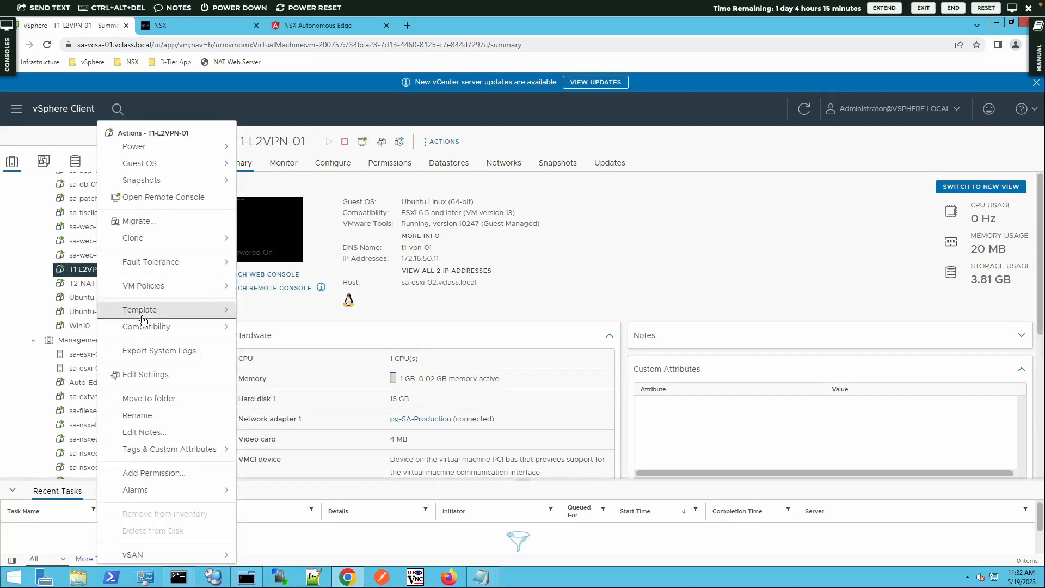
click(163, 374)
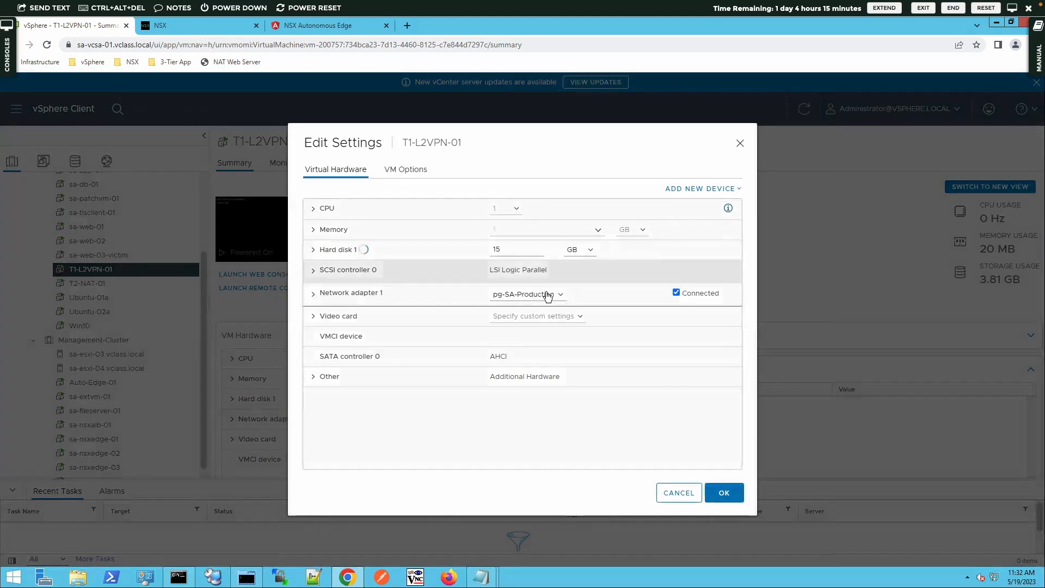
- Connect Network adapter 1 to L2VPN-Segment and apply the VM reconfiguration
click(544, 294)
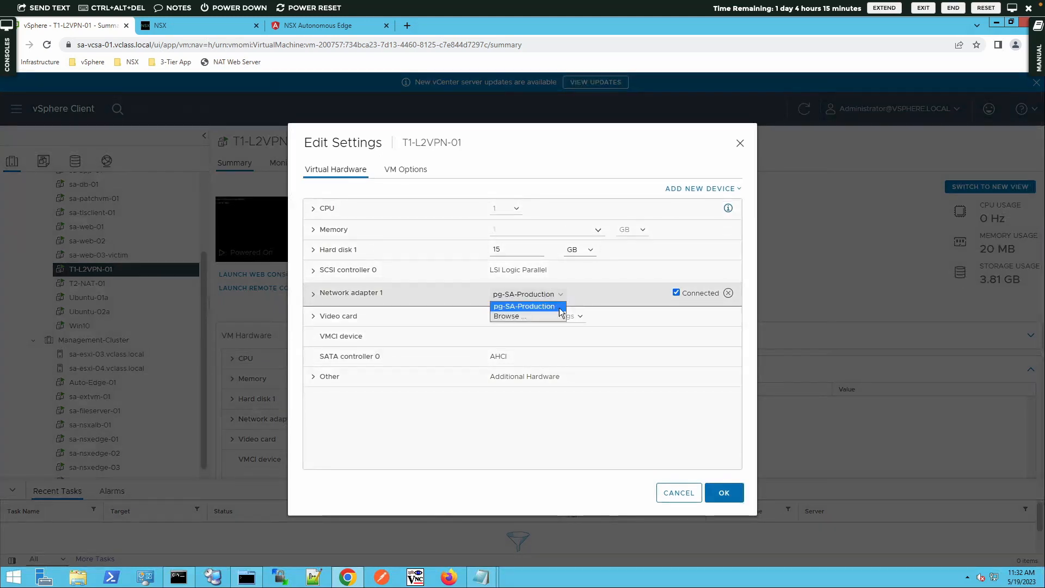
click(509, 316)
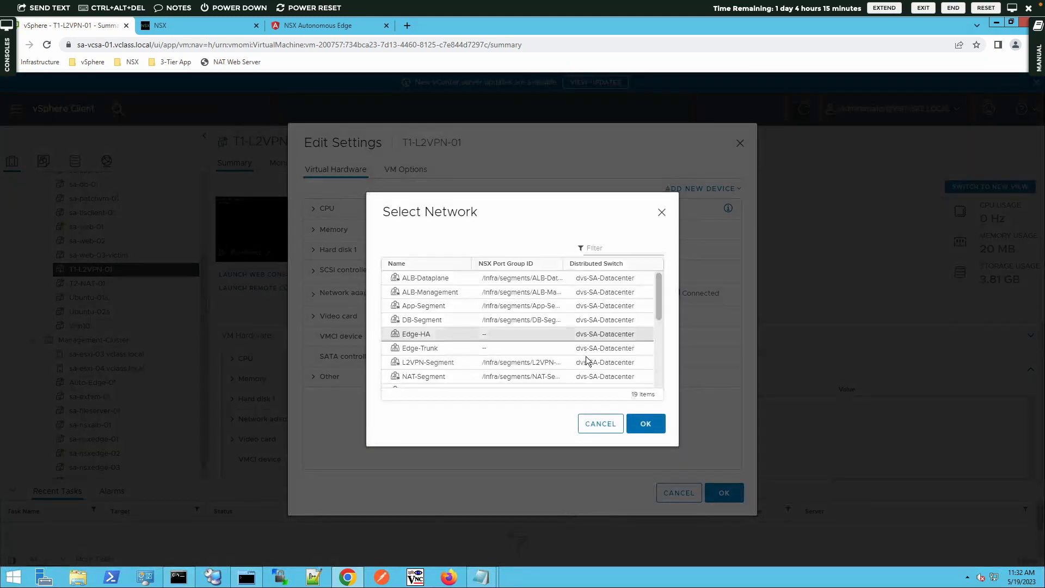
scroll(657, 368, down, 2)
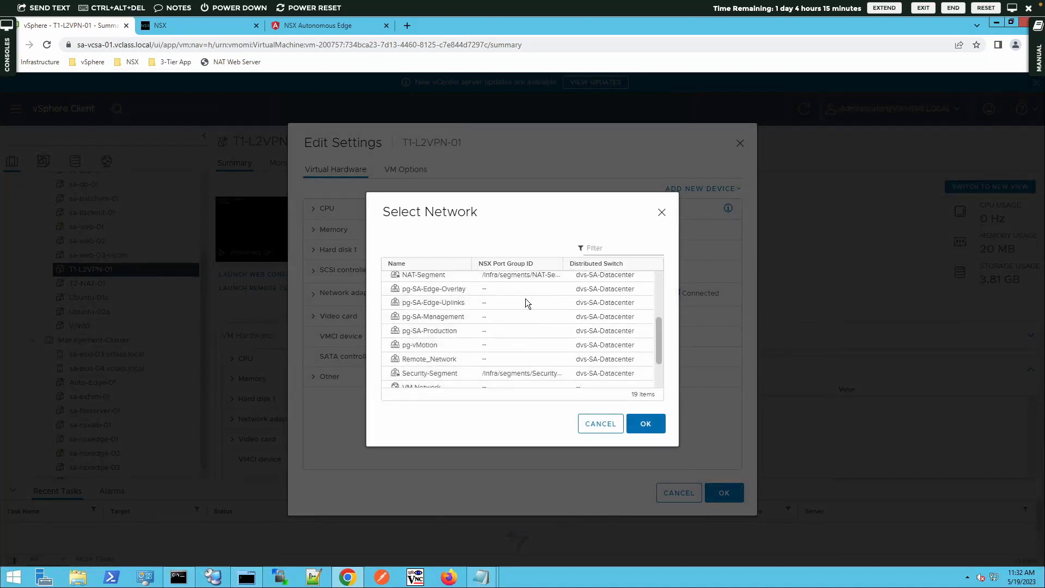
click(498, 372)
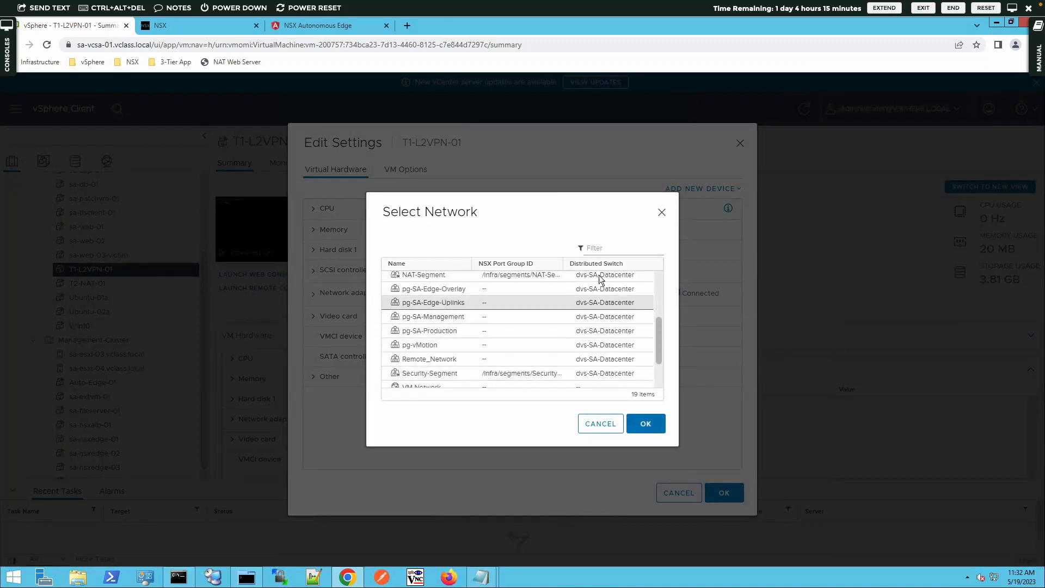
scroll(658, 280, up, 2)
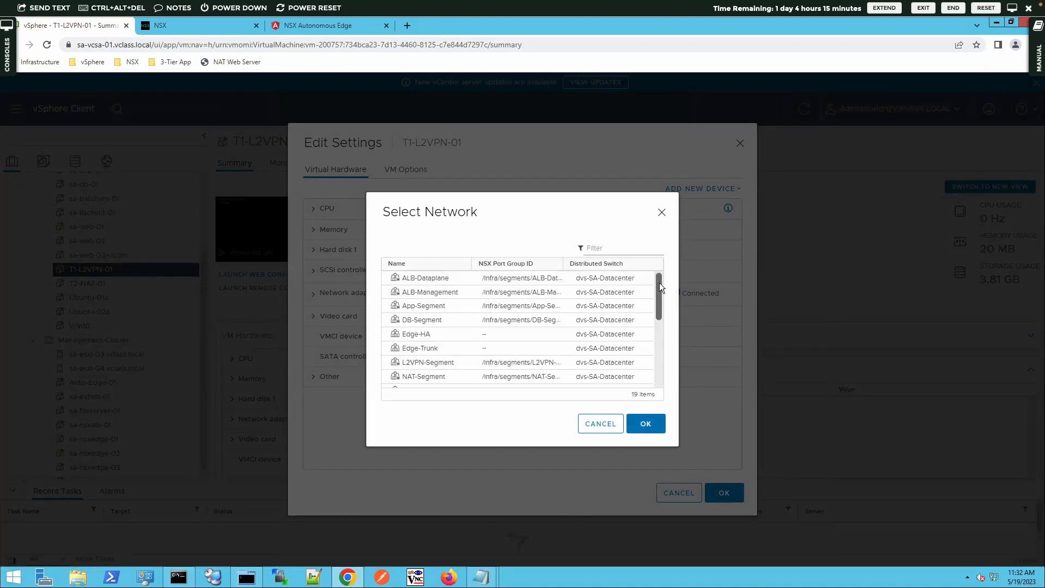
click(433, 362)
click(639, 425)
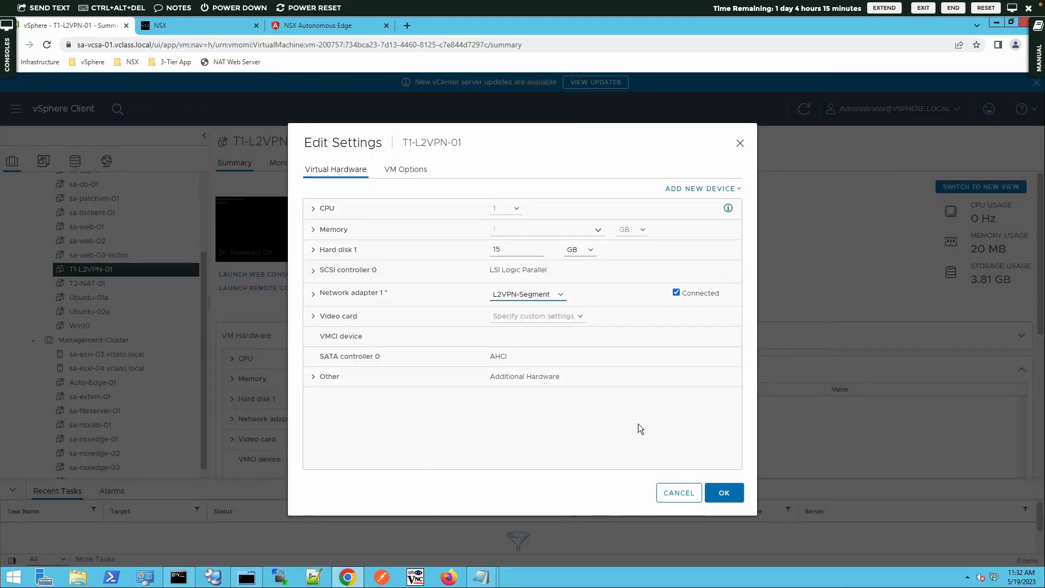
click(726, 503)
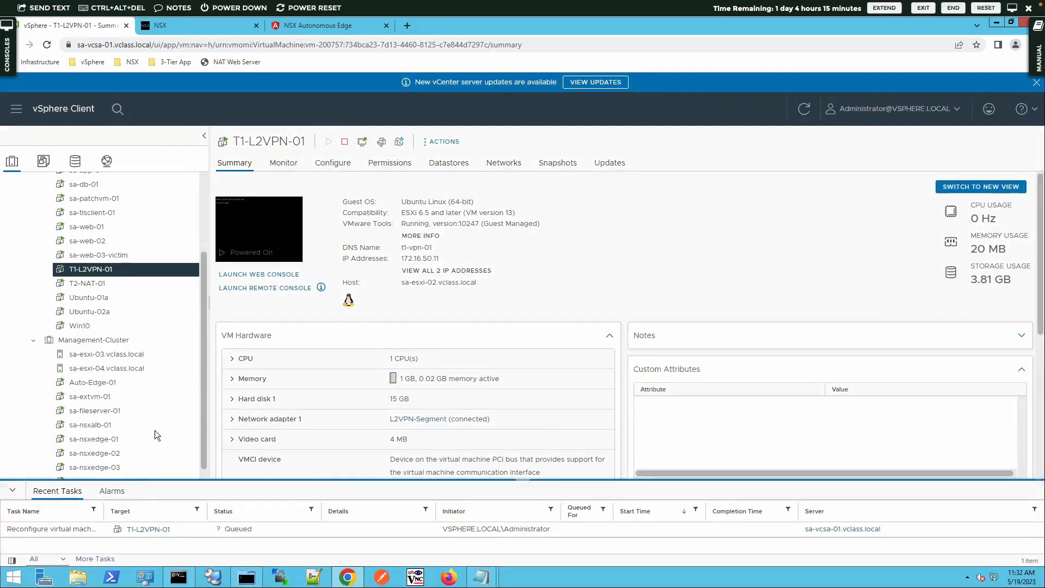
scroll(155, 431, down, 1)
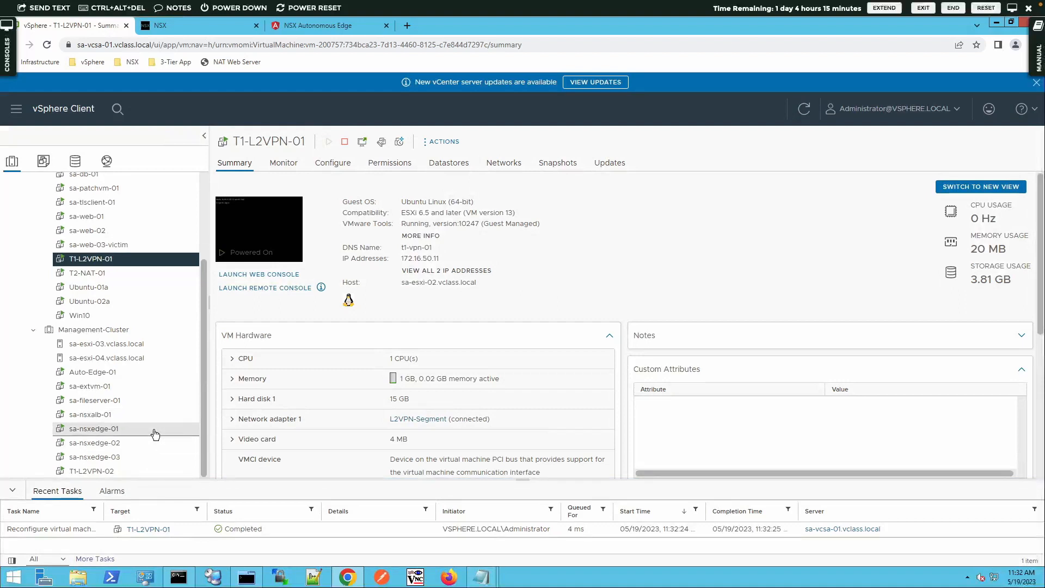
click(90, 372)
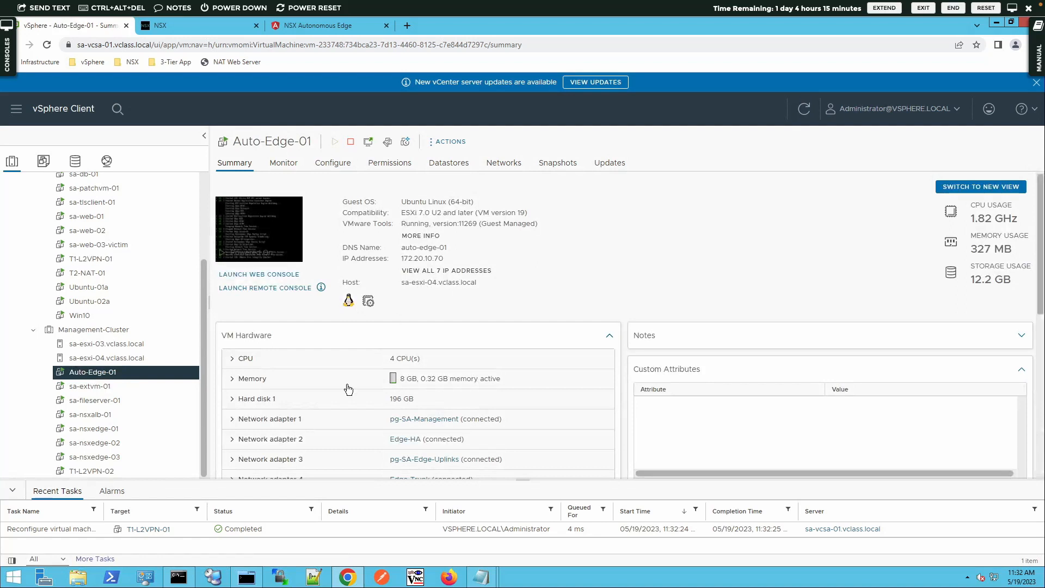
click(91, 472)
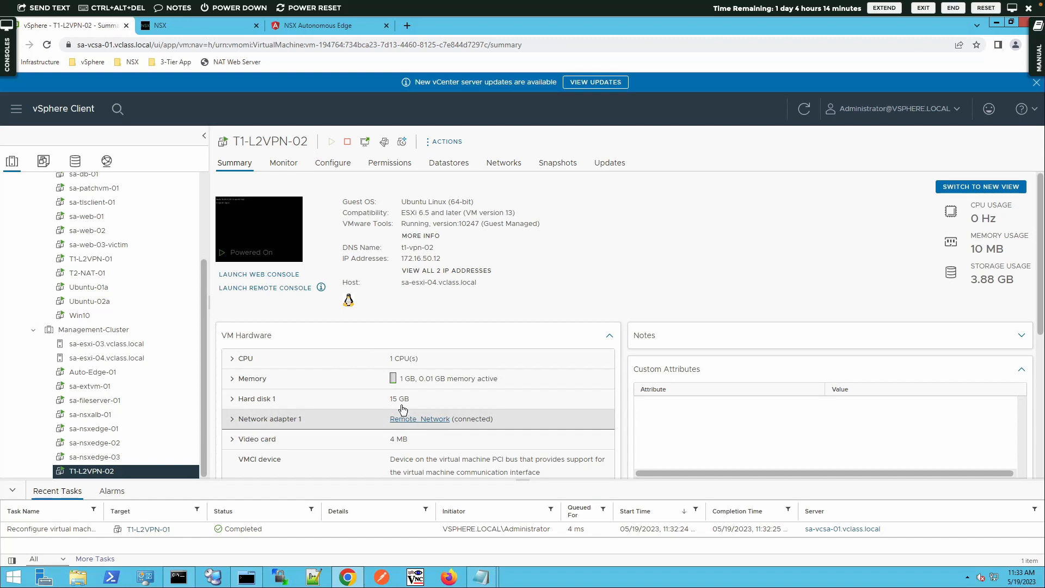
click(103, 260)
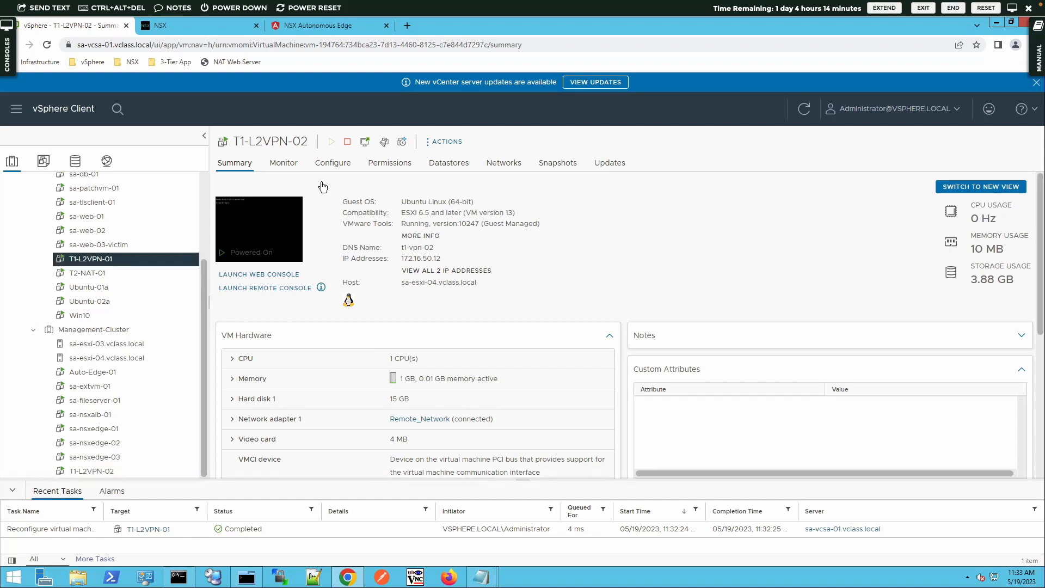
- Launch T1-L2VPN-01's web console and log in as vmware with the account password
click(282, 274)
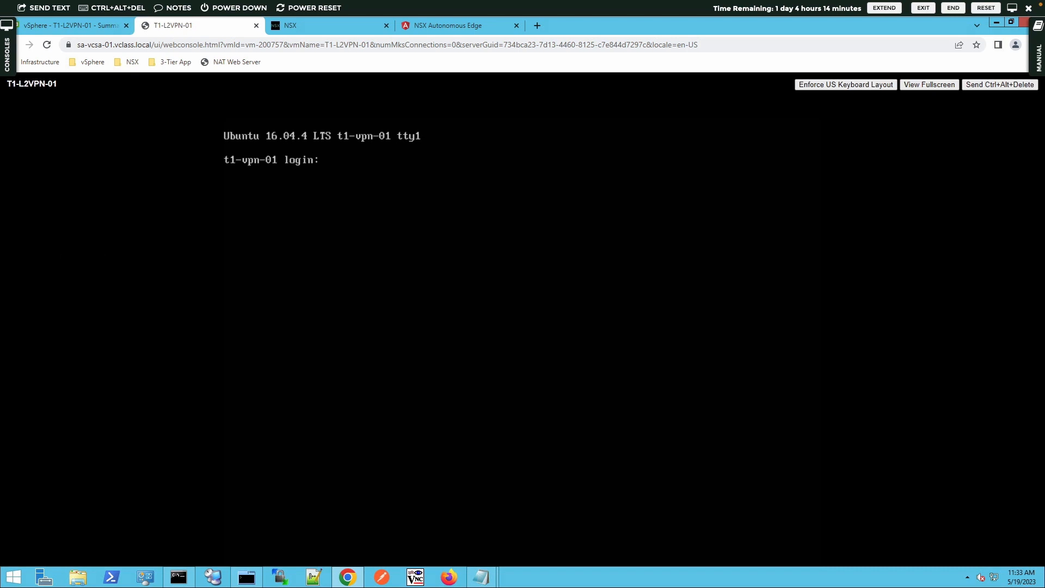
text(vmware)
key(Return)
key(Return)
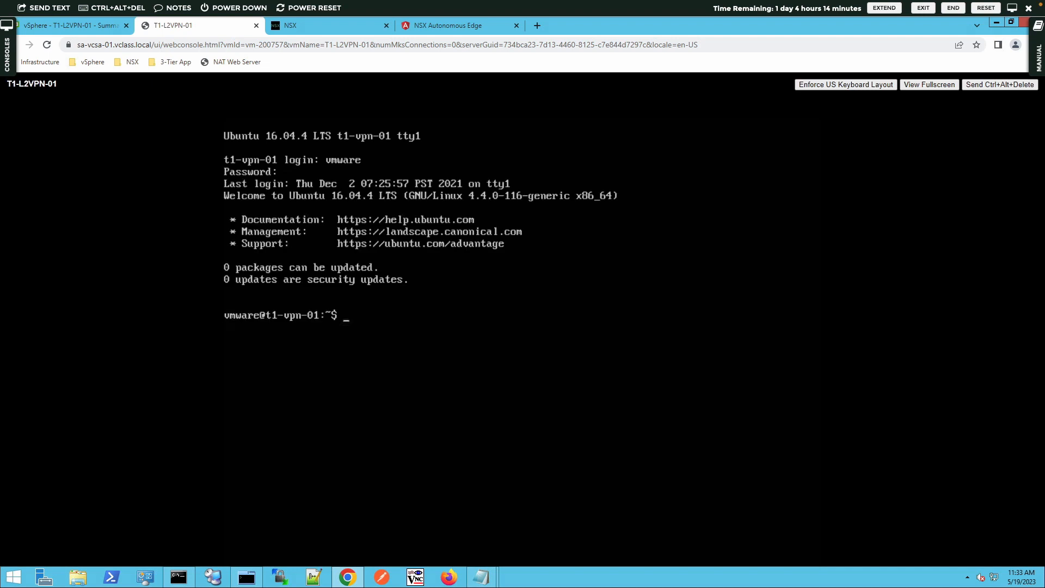
text(VMware1!)
key(BackSpace)
key(BackSpace)
key(BackSpace)
key(BackSpace)
key(BackSpace)
key(BackSpace)
key(BackSpace)
key(BackSpace)
- Run ping -c 3 172.16.50.12, then return to the vSphere Client tab
text(ping -c 3 172.16.50)
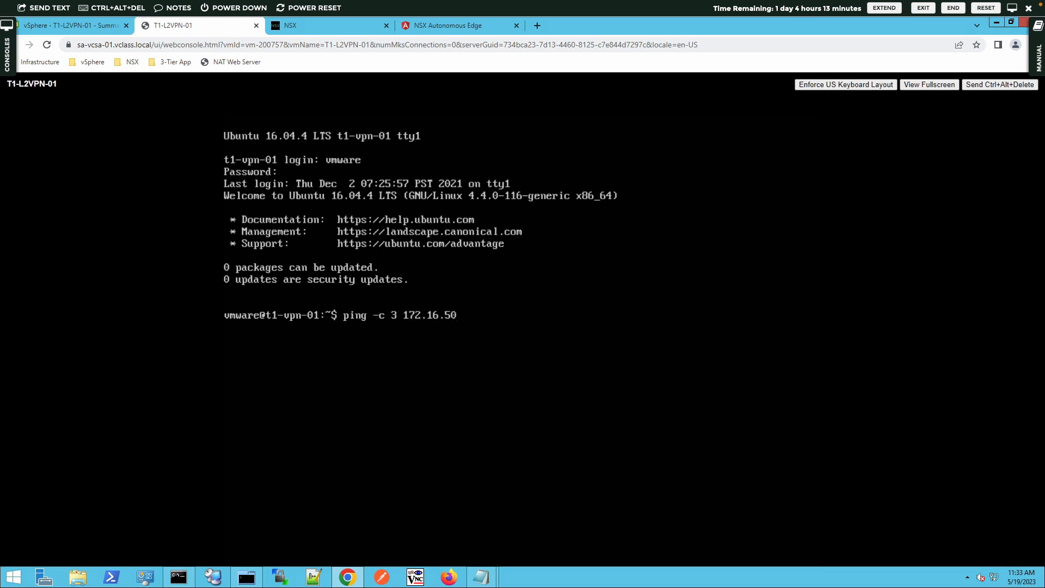
text(.12)
key(Return)
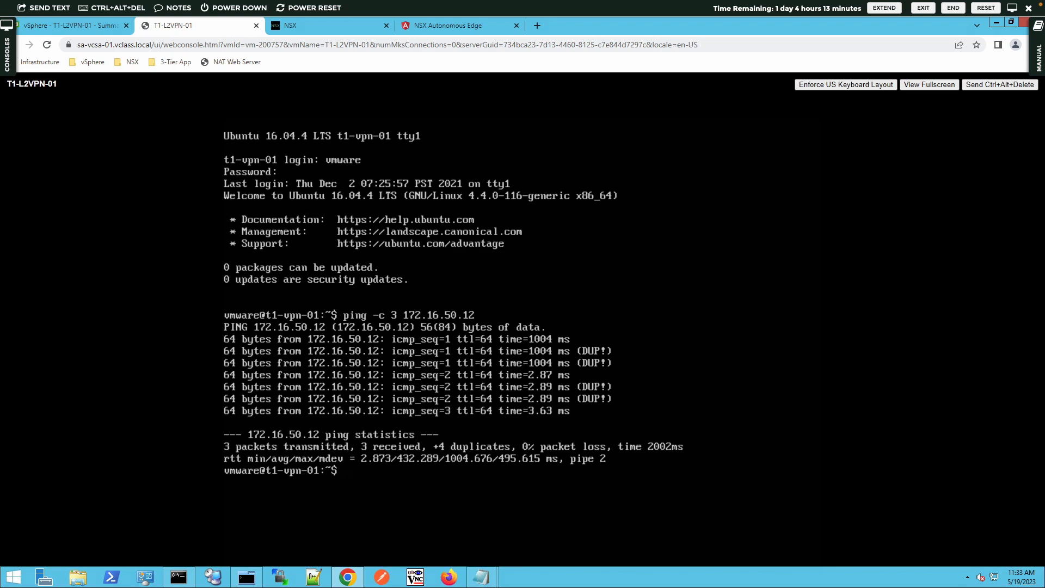
click(105, 26)
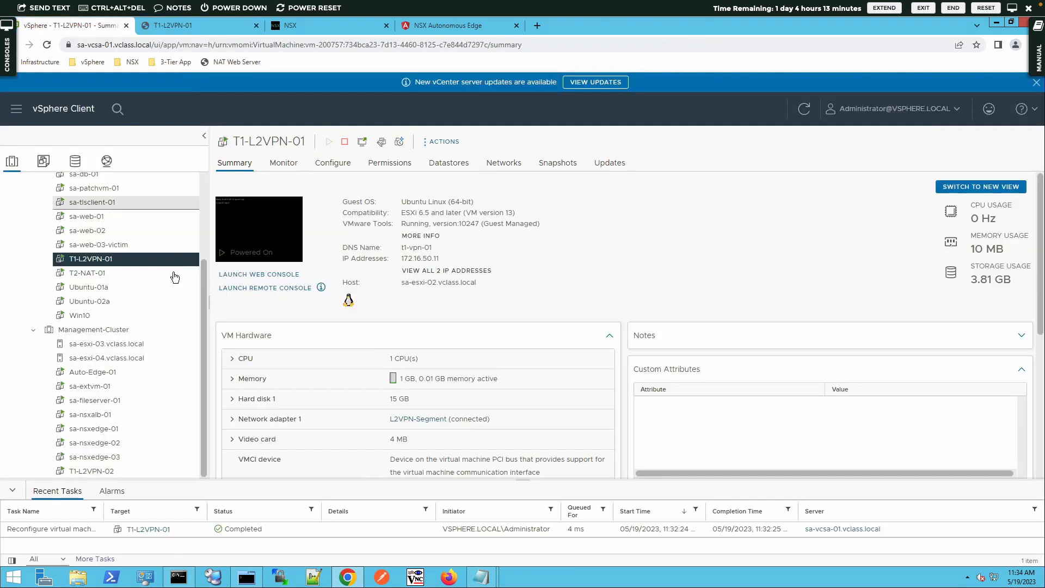
- Launch T1-L2VPN-02's web console and log in as vmware
click(111, 470)
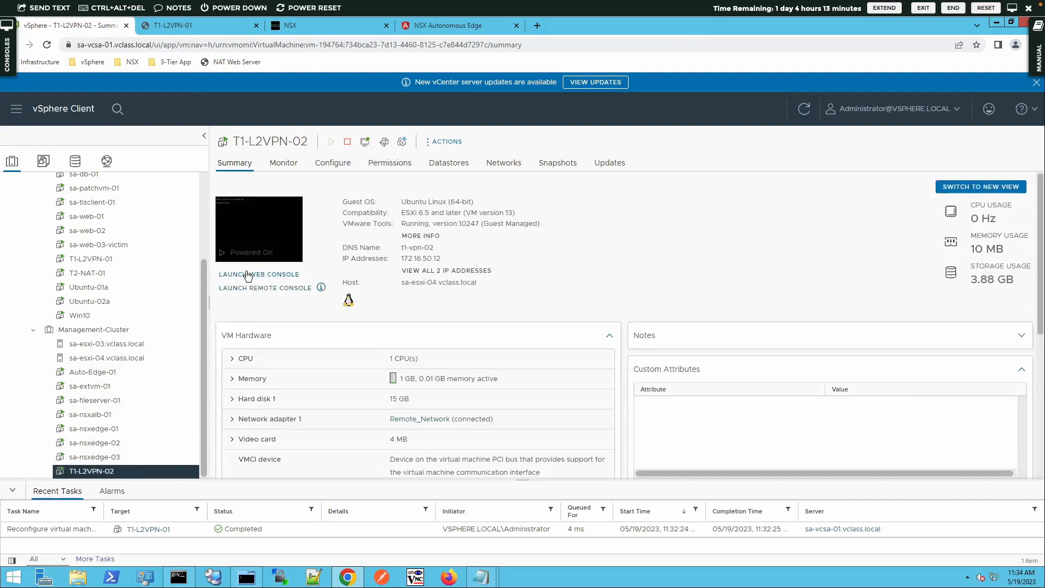
click(248, 274)
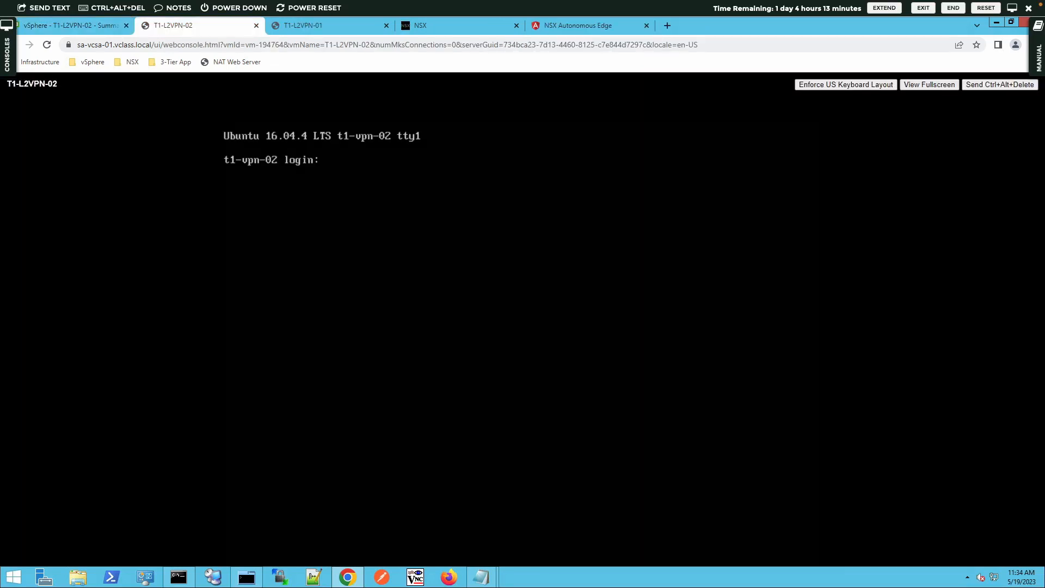
text(vmware)
key(Return)
key(Return)
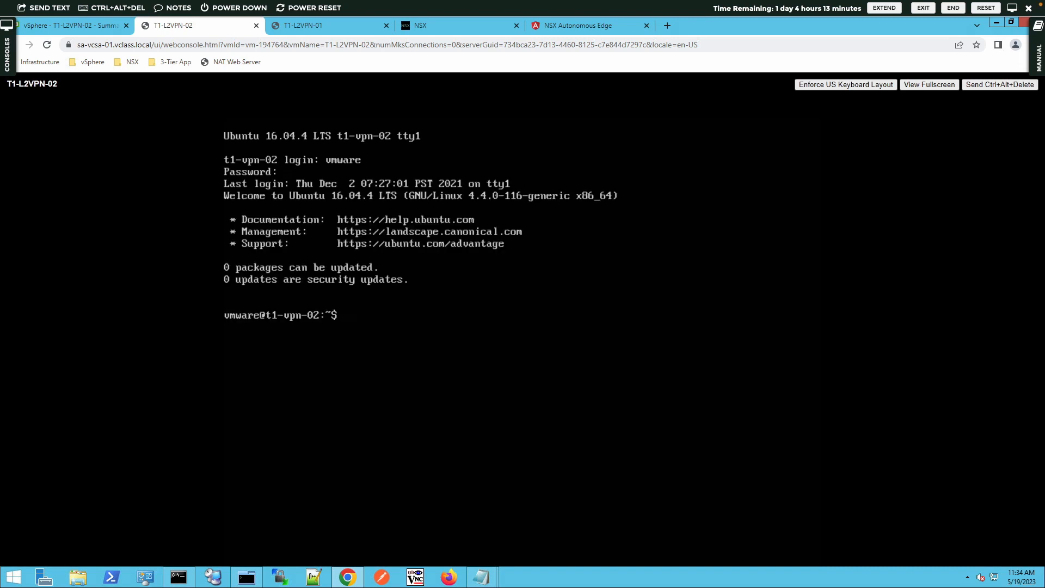
text(ip a)
key(Return)
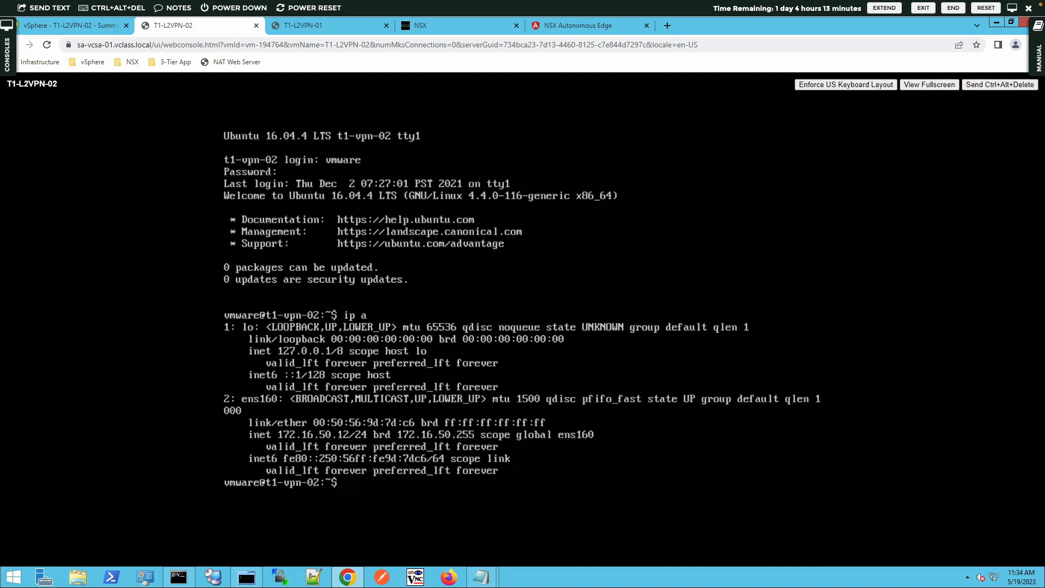
- Run ip a on T1-L2VPN-01's console to confirm its 172.16.50.x address
click(294, 27)
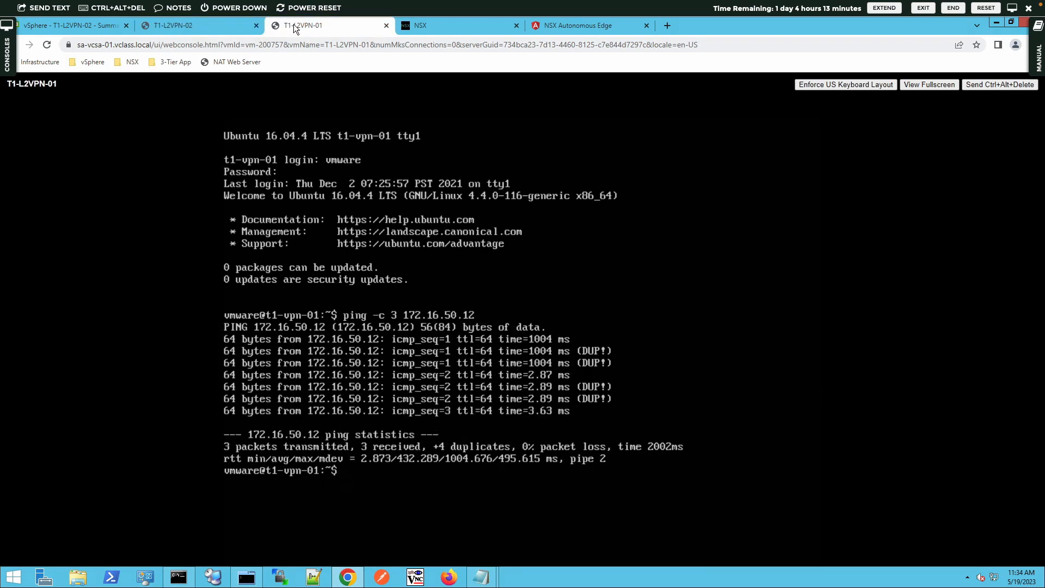
click(225, 26)
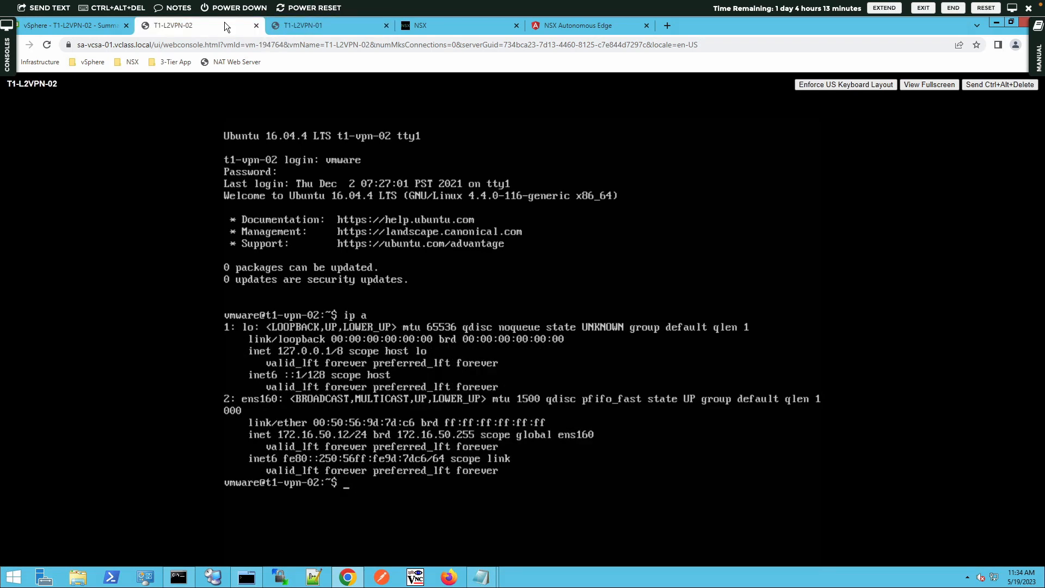
click(296, 30)
text(ip a)
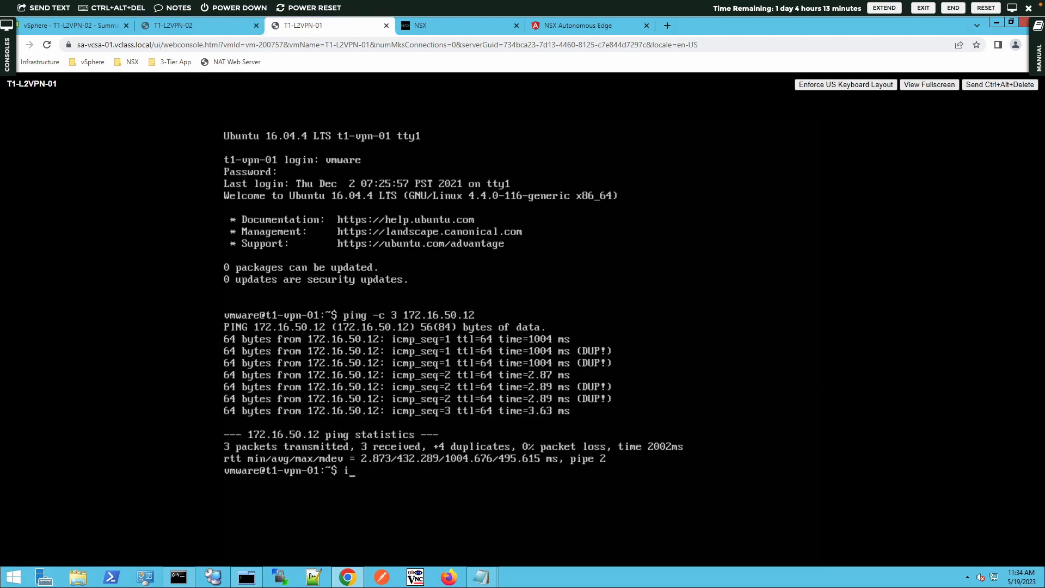
key(Return)
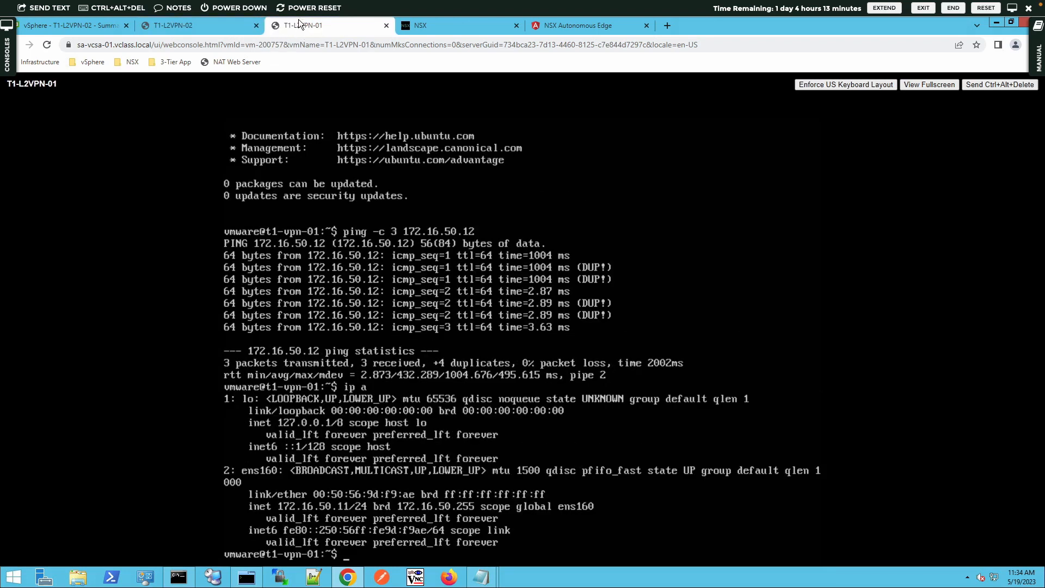
- From T1-L2VPN-02's console, run ping -c 3 172.16.50.11
click(216, 25)
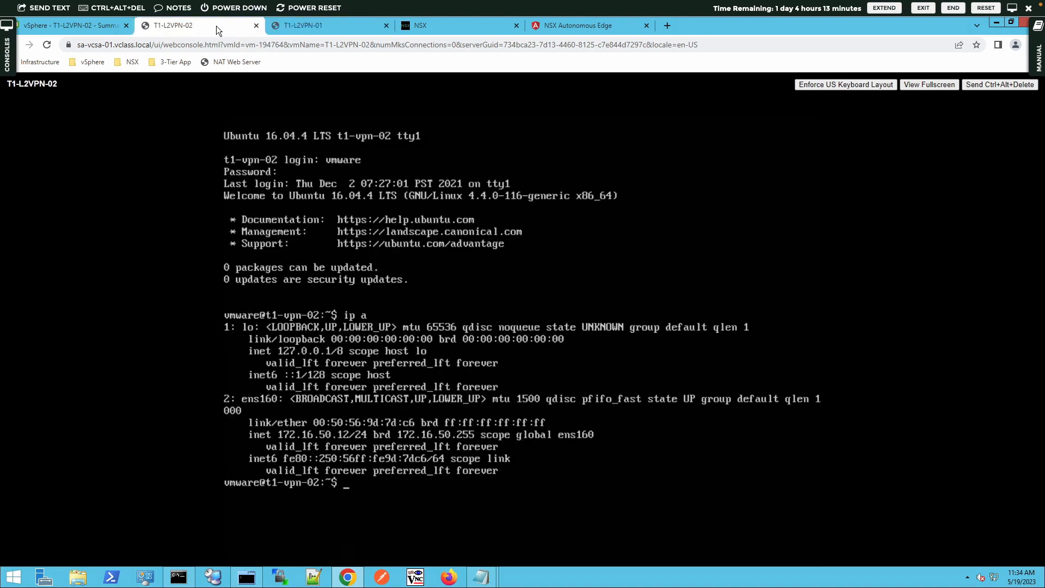
text(ping -c 3 172.16.50.11)
key(Return)
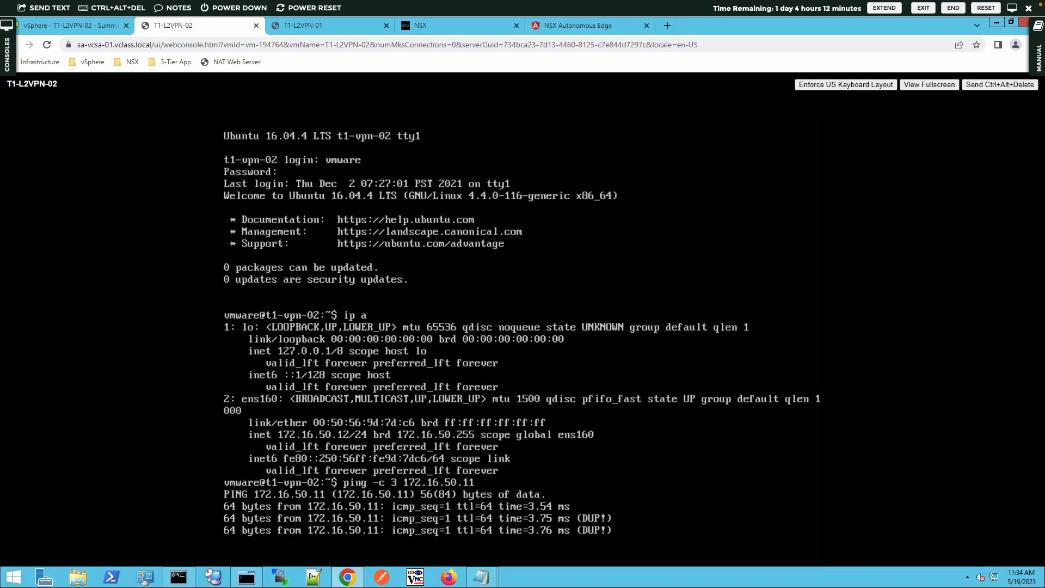